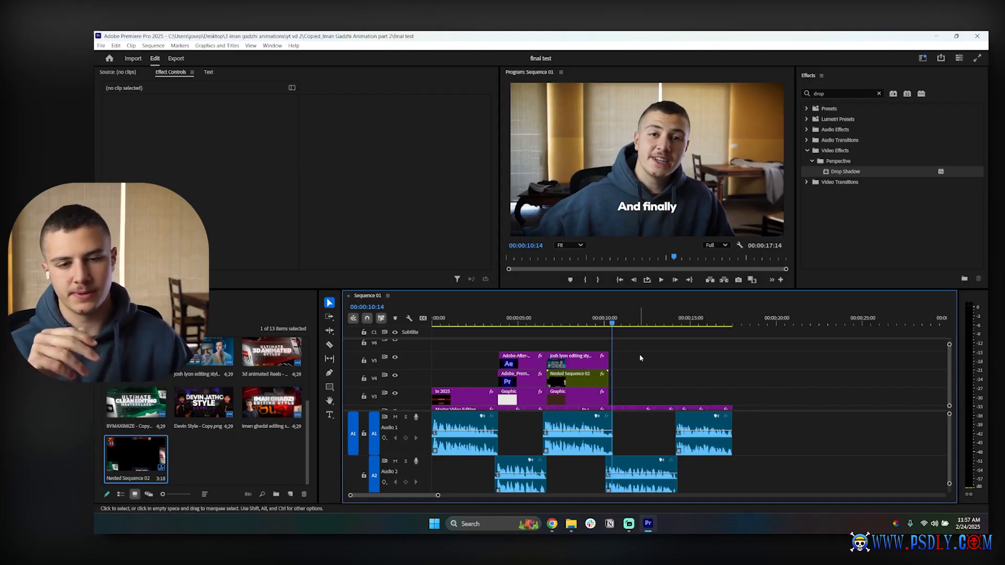
# Play back the talking section from 00:00:10:14 to about 00:00:14:06, and return to its start.
pyautogui.press('space')
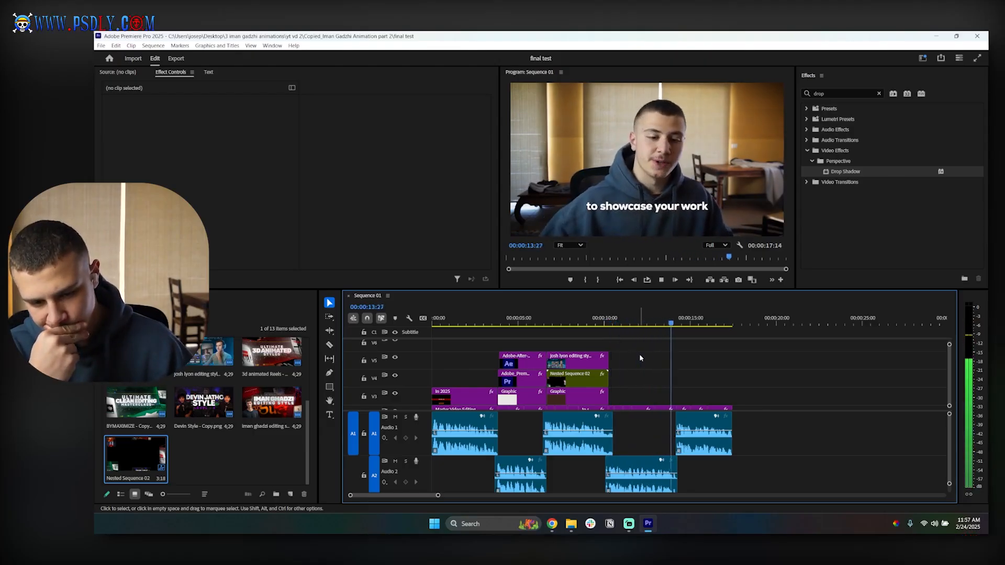
pyautogui.press('space')
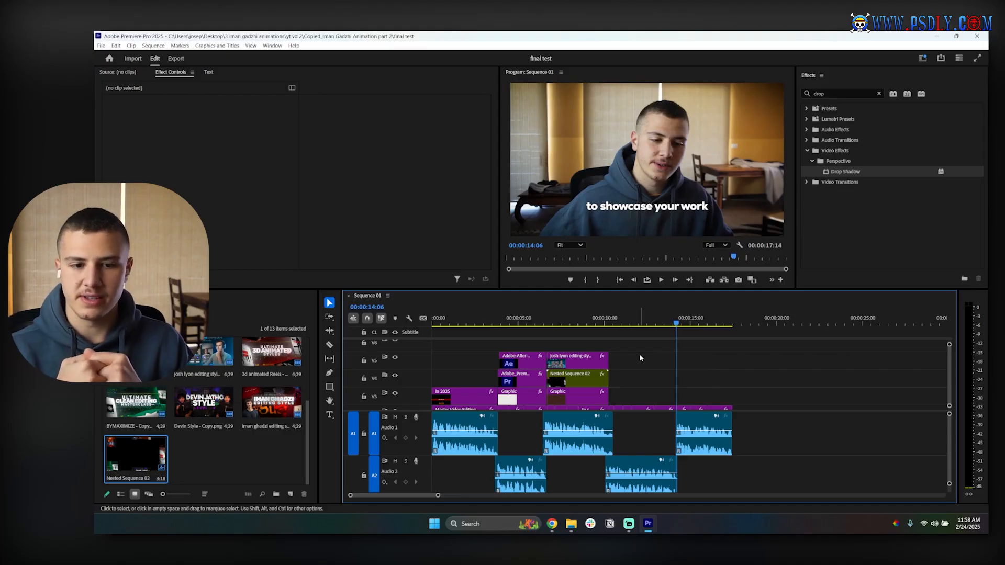
pyautogui.click(611, 323)
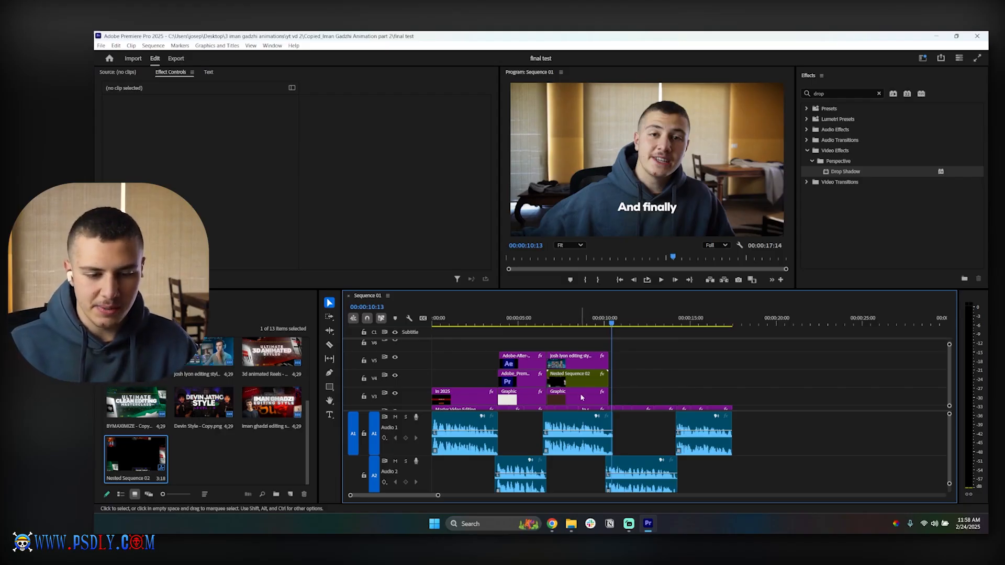
# Duplicate the brown background graphic on V3 directly after the original, running to the end of the second audio clip on Audio 2.
pyautogui.moveTo(579, 396); pyautogui.dragTo(676, 401)
pyautogui.click(703, 374)
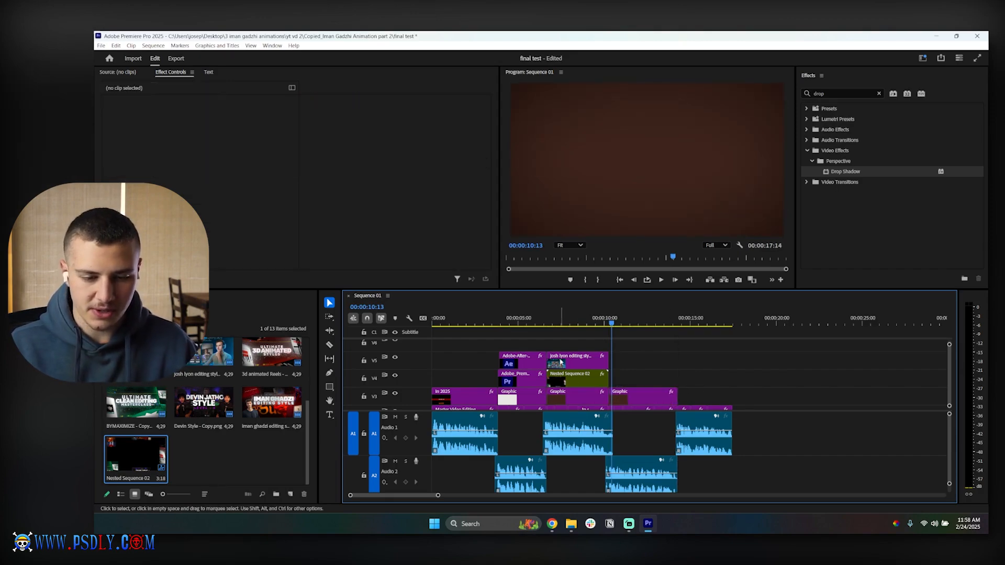
pyautogui.moveTo(582, 322); pyautogui.dragTo(527, 323)
pyautogui.click(580, 322)
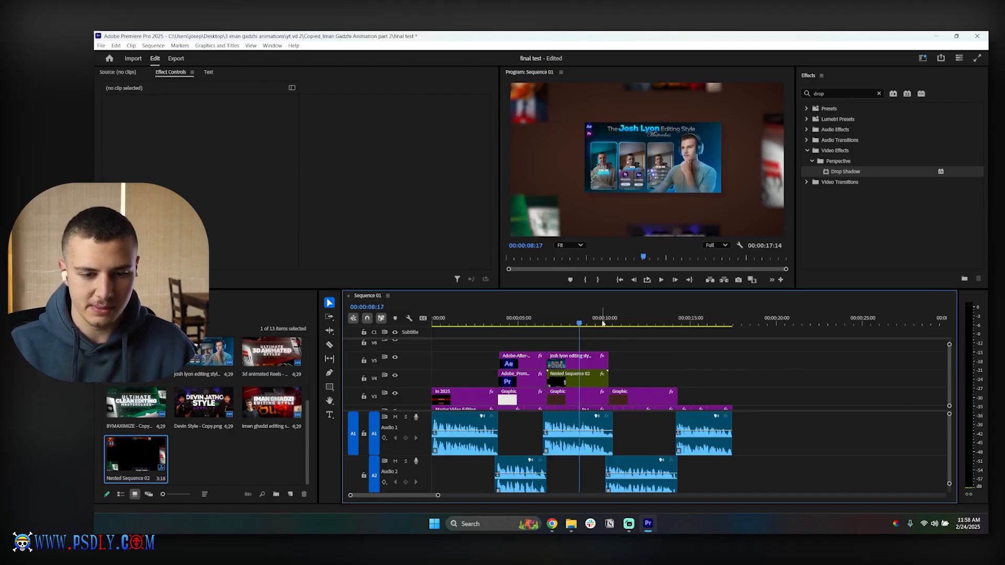
# Set the fill colour of the duplicated background graphic's shape to black, 000000.
pyautogui.click(628, 322)
pyautogui.click(648, 404)
pyautogui.scroll(-10, 247, 238)
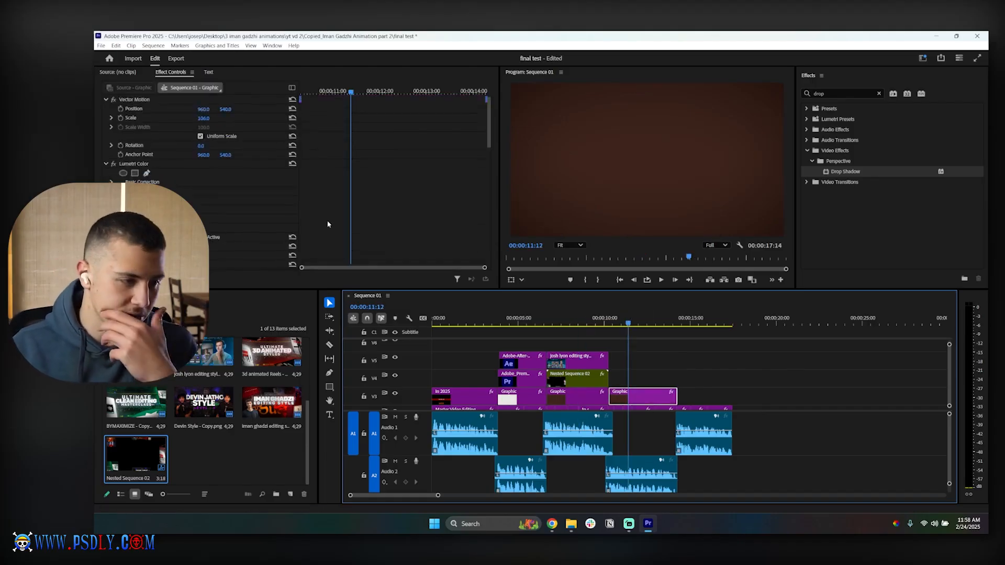
pyautogui.click(140, 205)
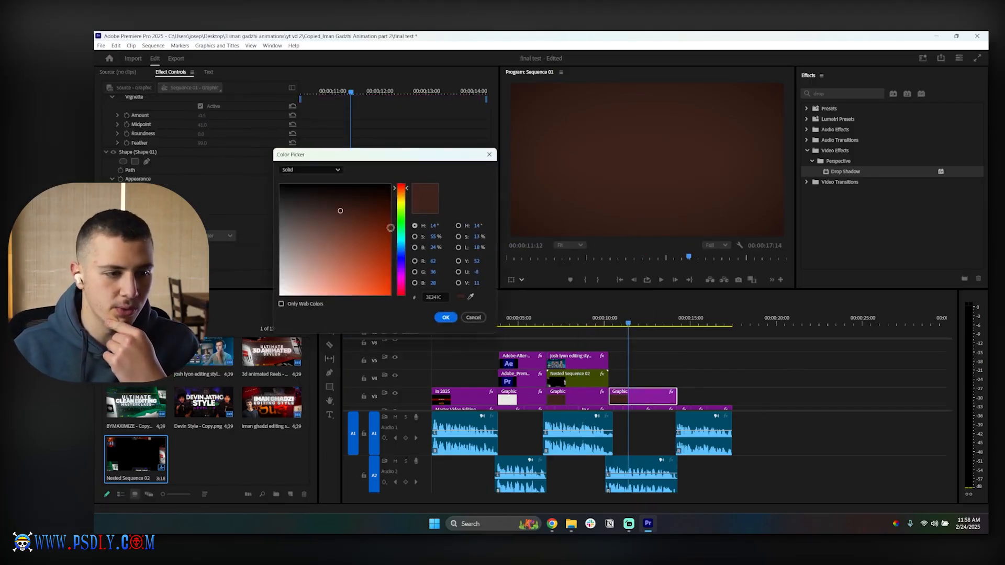
pyautogui.click(291, 195)
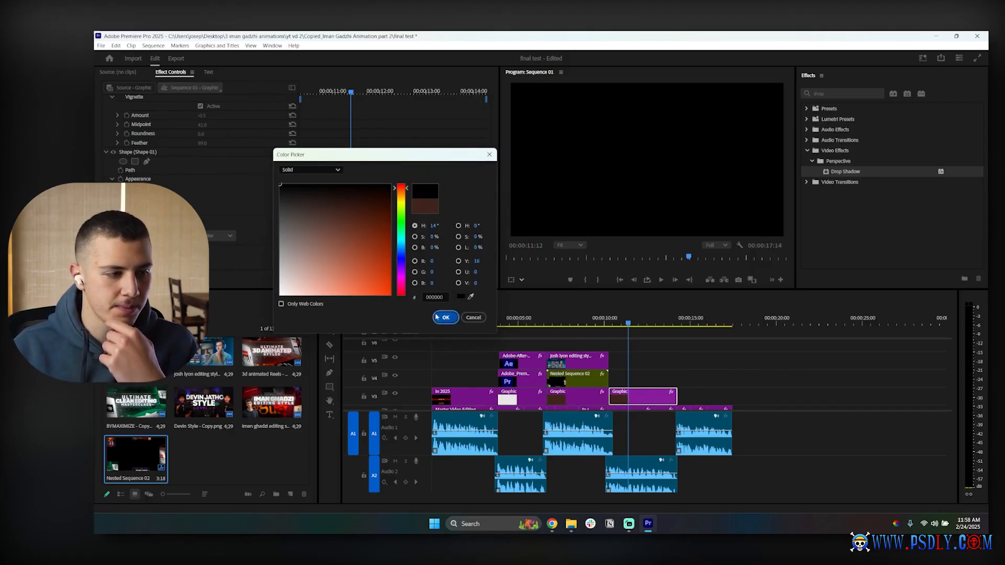
pyautogui.click(445, 317)
# Set the Lumetri Color vignette amount of the duplicated background graphic to 4.9.
pyautogui.scroll(3, 217, 209)
pyautogui.moveTo(202, 194); pyautogui.dragTo(197, 194)
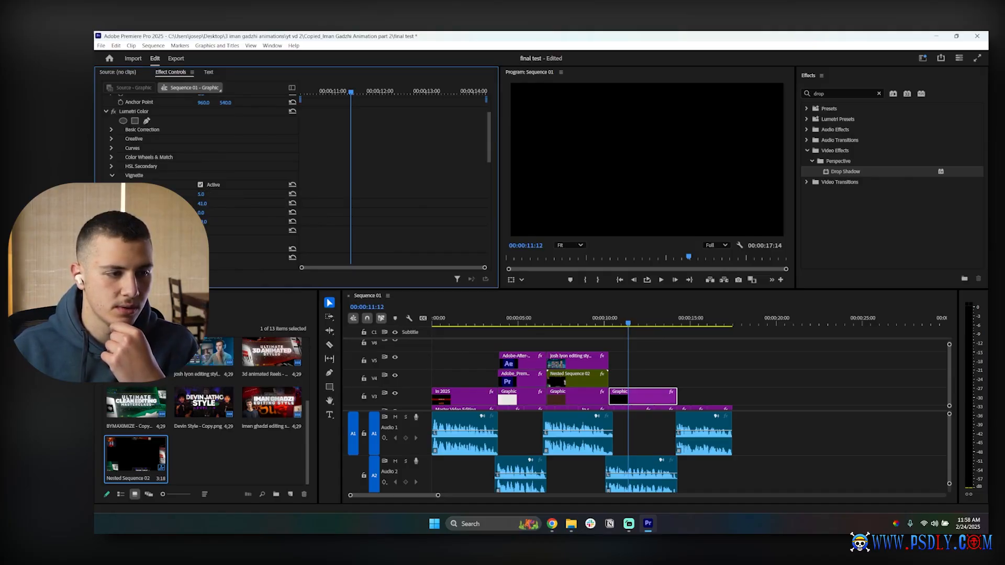
pyautogui.moveTo(201, 194); pyautogui.dragTo(200, 194)
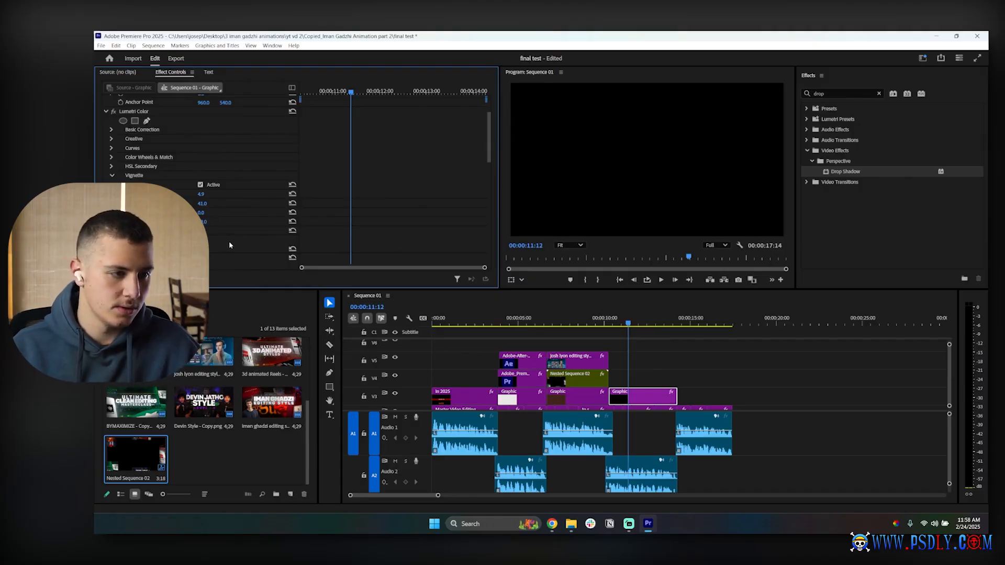
# Set the duplicated background graphic's fill to a dark grey of about 2A2A2A, and compare the scenes along the timeline.
pyautogui.scroll(-3, 345, 207)
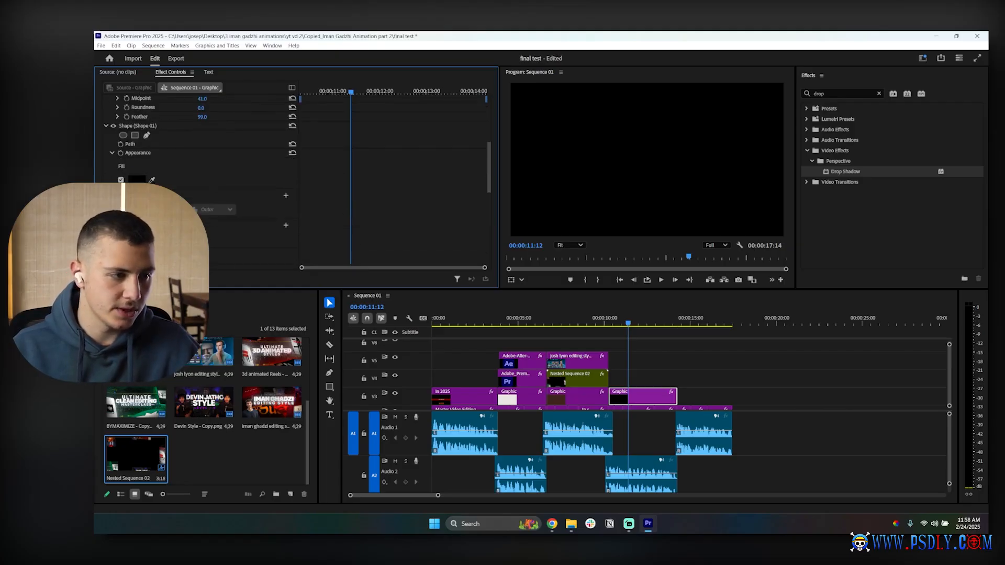
pyautogui.click(137, 180)
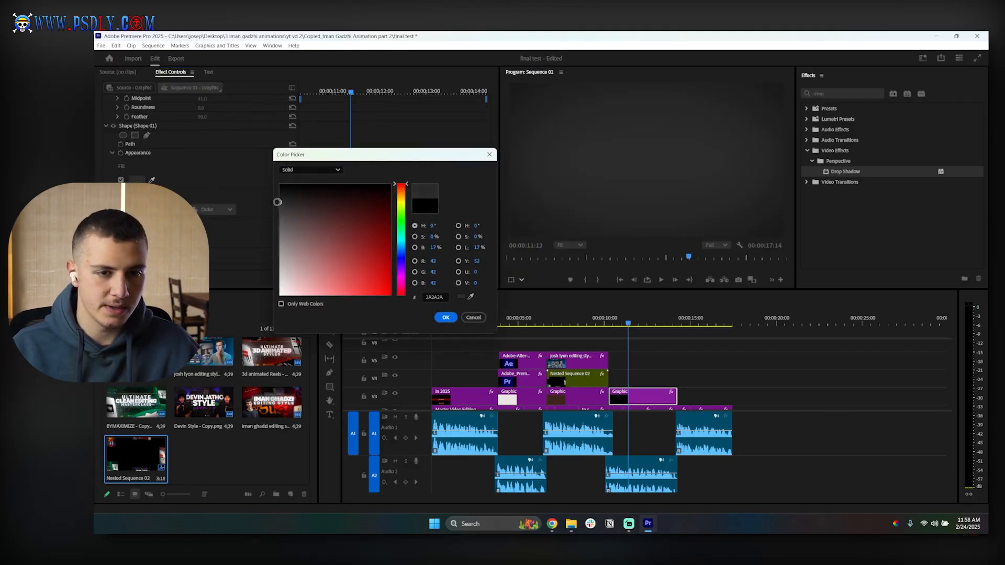
pyautogui.moveTo(277, 202); pyautogui.dragTo(275, 201)
pyautogui.click(445, 317)
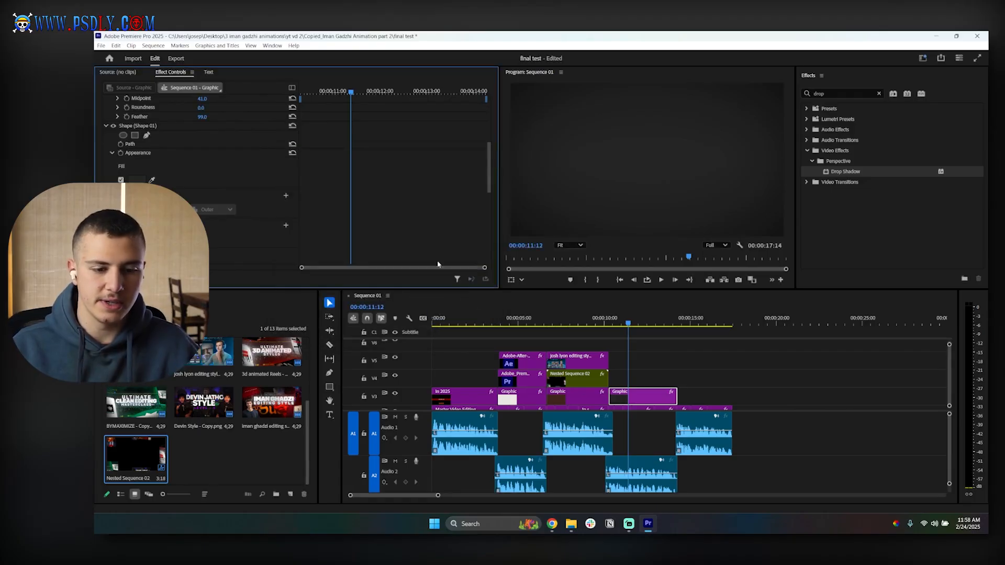
pyautogui.click(501, 340)
pyautogui.moveTo(501, 320); pyautogui.dragTo(646, 321)
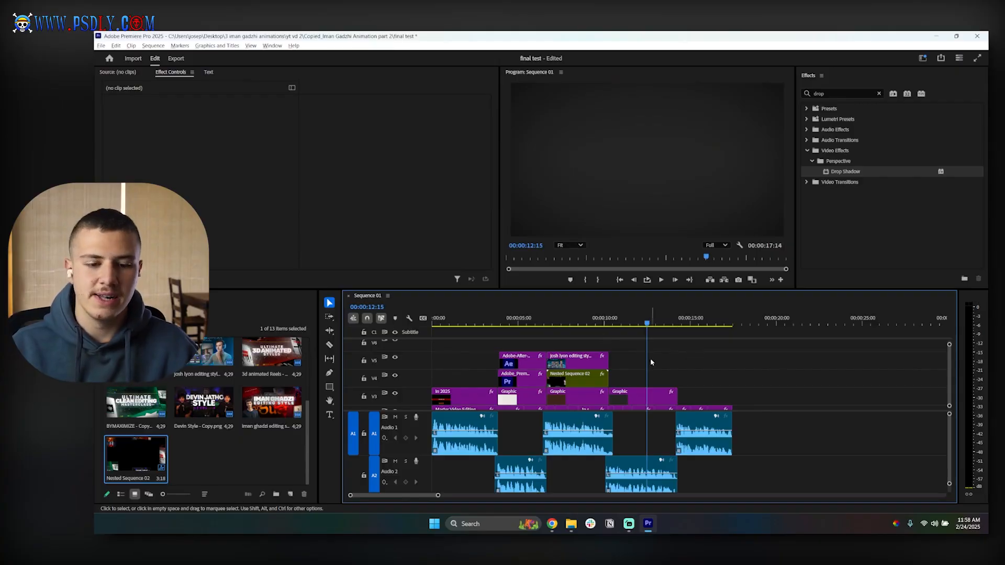
pyautogui.scroll(3, 652, 360)
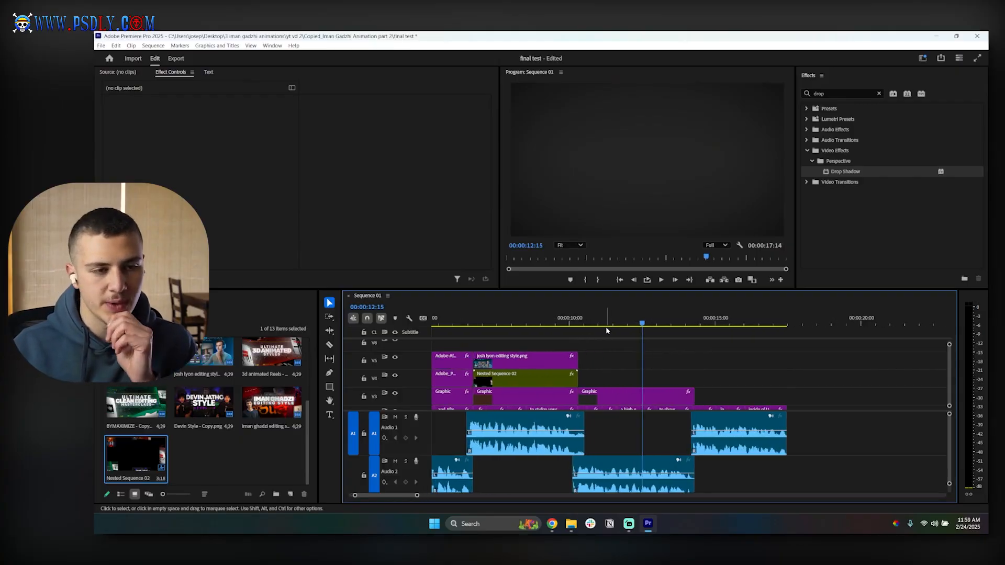
pyautogui.click(329, 386)
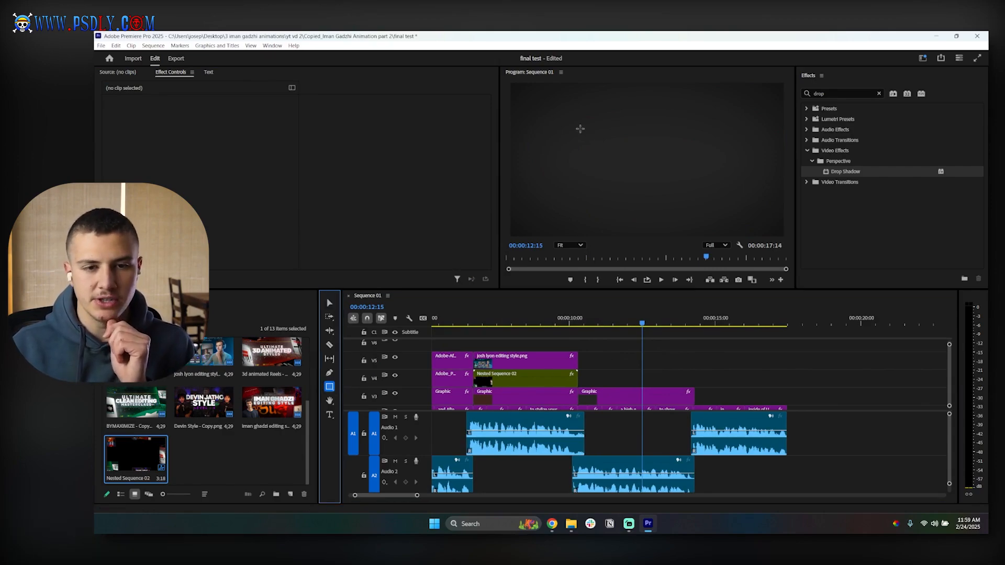
pyautogui.moveTo(579, 128); pyautogui.dragTo(726, 203)
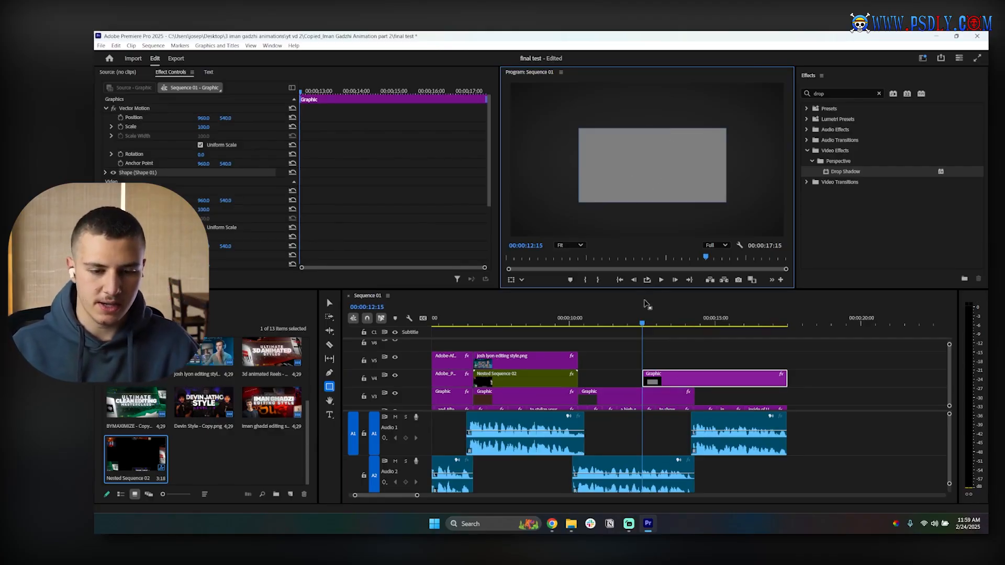
pyautogui.press('Delete')
pyautogui.click(581, 320)
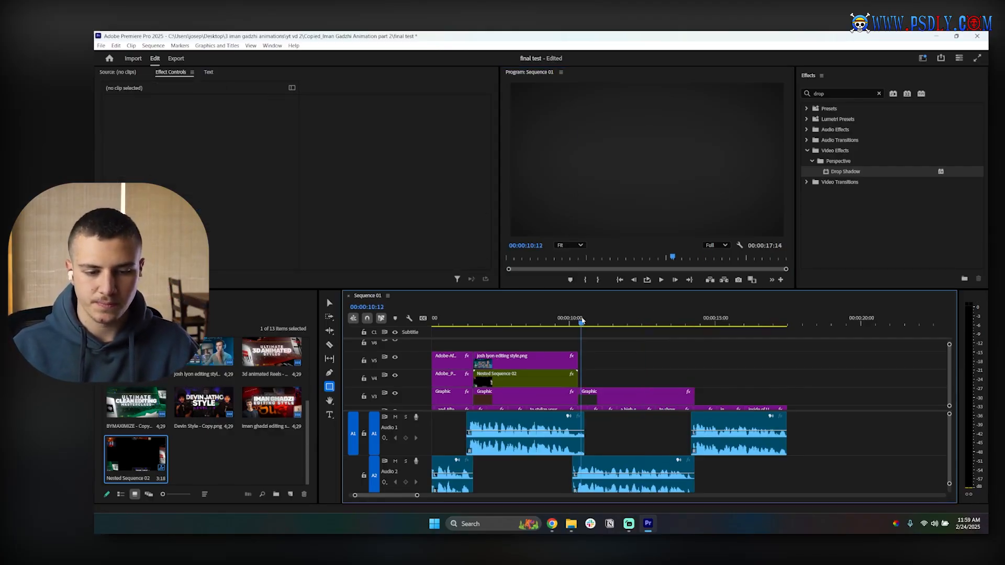
# Switch to Chrome, search Google for flaticon in a new tab and open the Flaticon website.
pyautogui.click(553, 523)
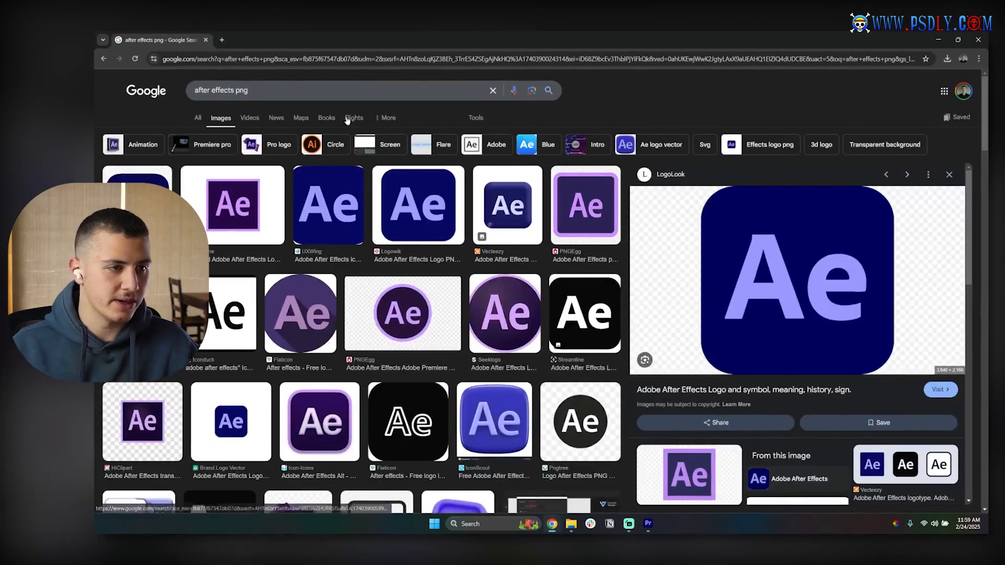
pyautogui.click(220, 41)
pyautogui.write('flaticon')
pyautogui.press('Return')
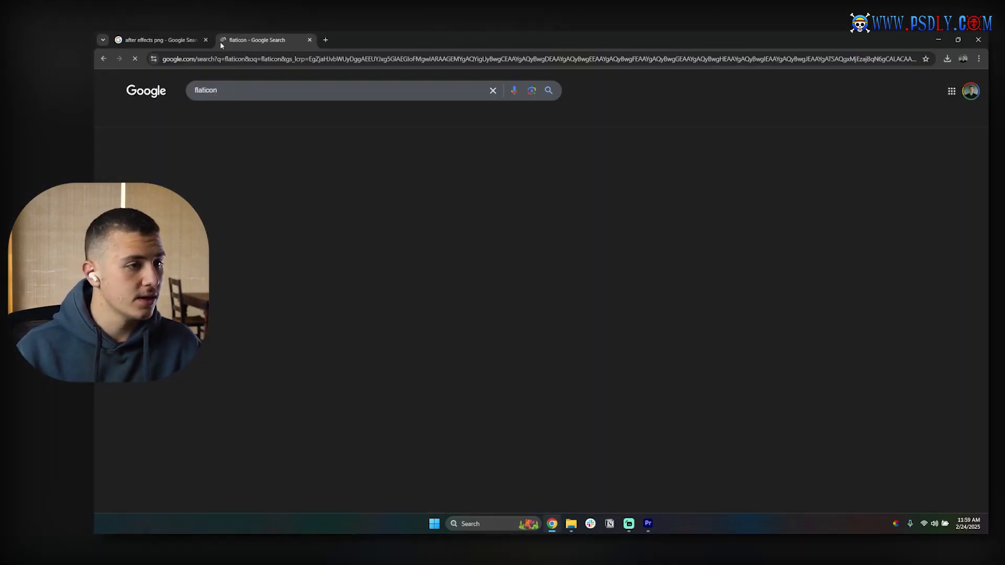
pyautogui.click(231, 147)
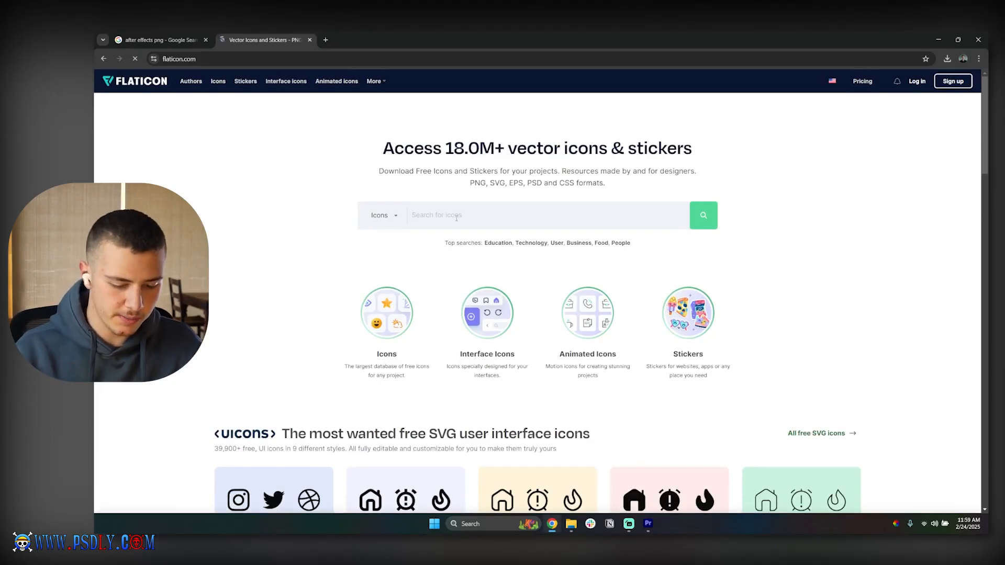
# Search the Flaticon icons for "profile picture".
pyautogui.write('profile pictur')
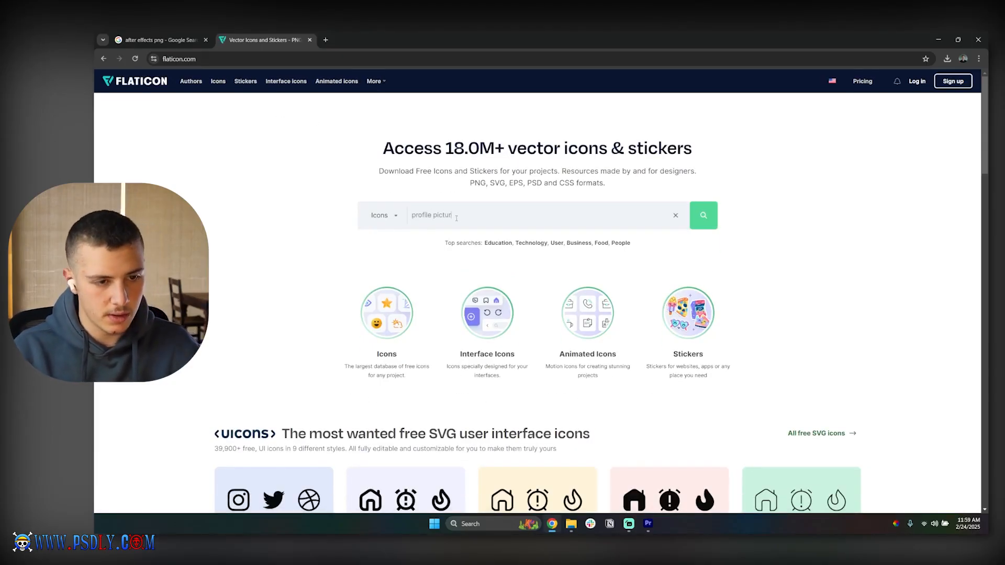
pyautogui.write('e')
pyautogui.press('Return')
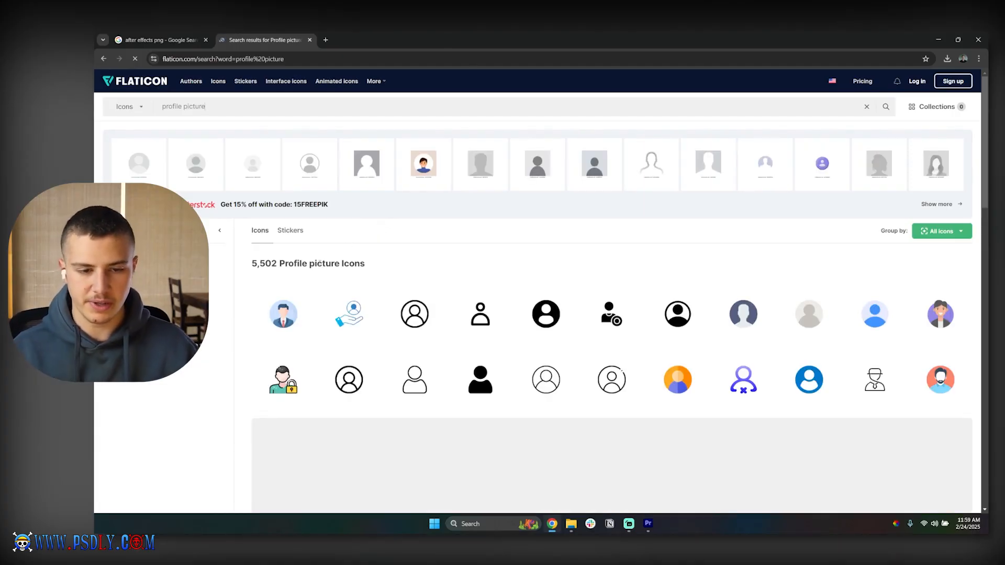
# Download the solid black circular profile icon as a free PNG, dismiss the Slack notification and show the file in its folder.
pyautogui.moveTo(560, 328)
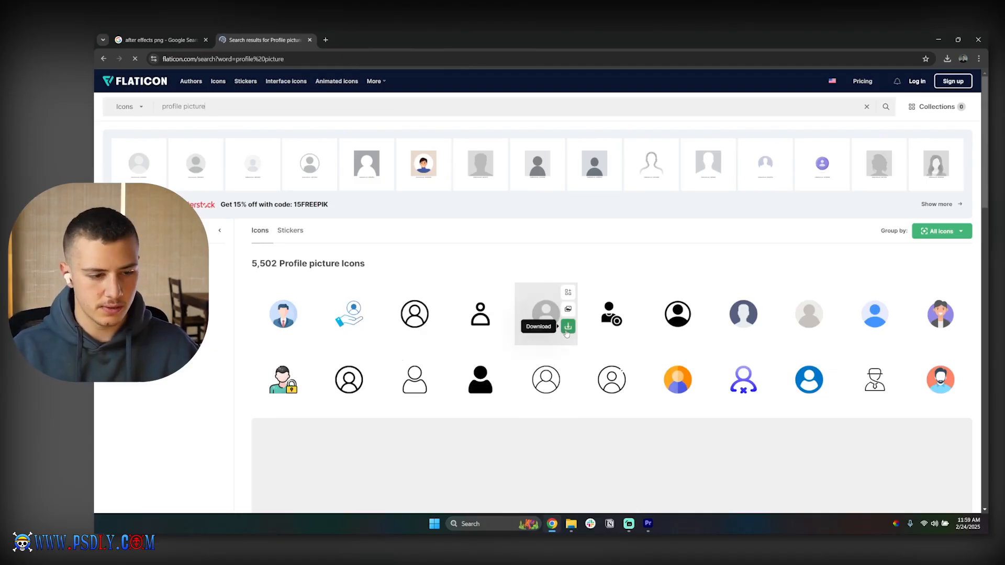
pyautogui.click(567, 327)
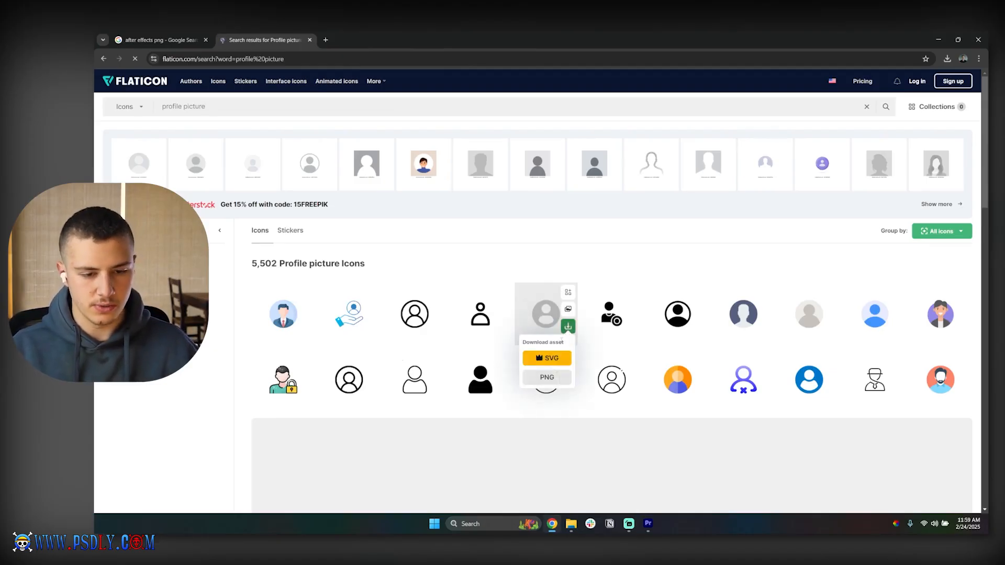
pyautogui.click(545, 359)
pyautogui.click(563, 292)
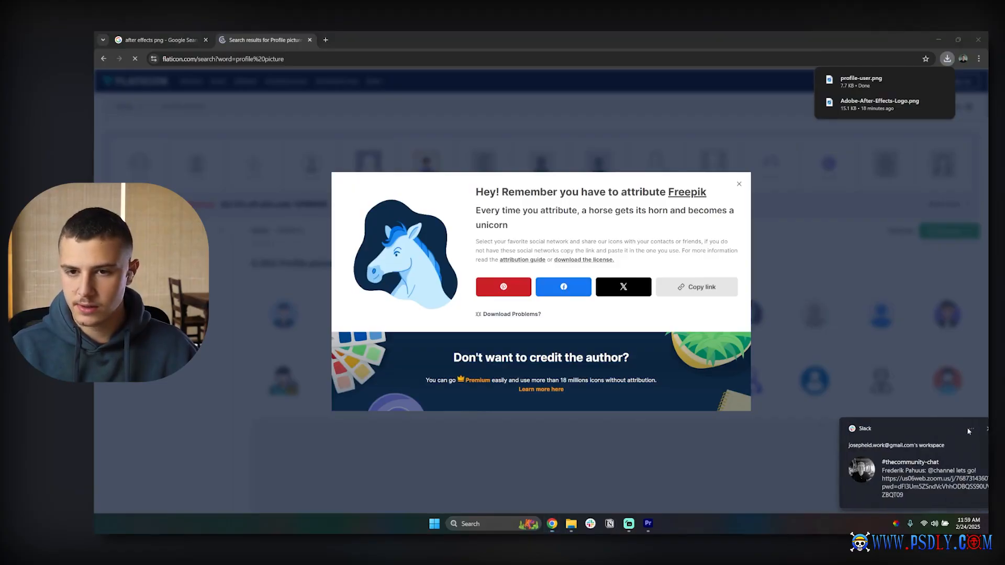
pyautogui.click(968, 428)
pyautogui.click(919, 84)
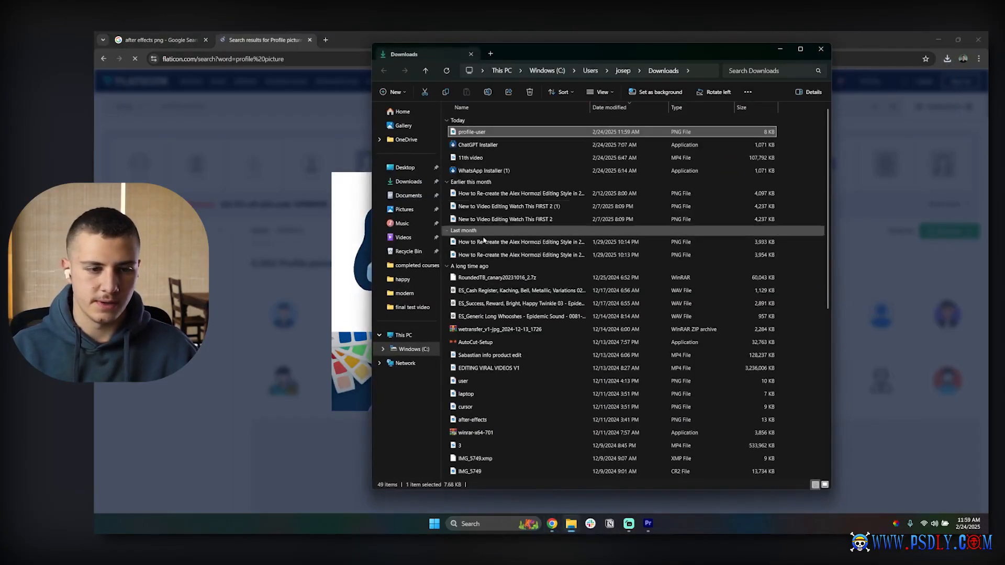
# Switch to Premiere Pro, import profile-user.png from the Downloads folder into the project, and close the folder window.
pyautogui.click(648, 524)
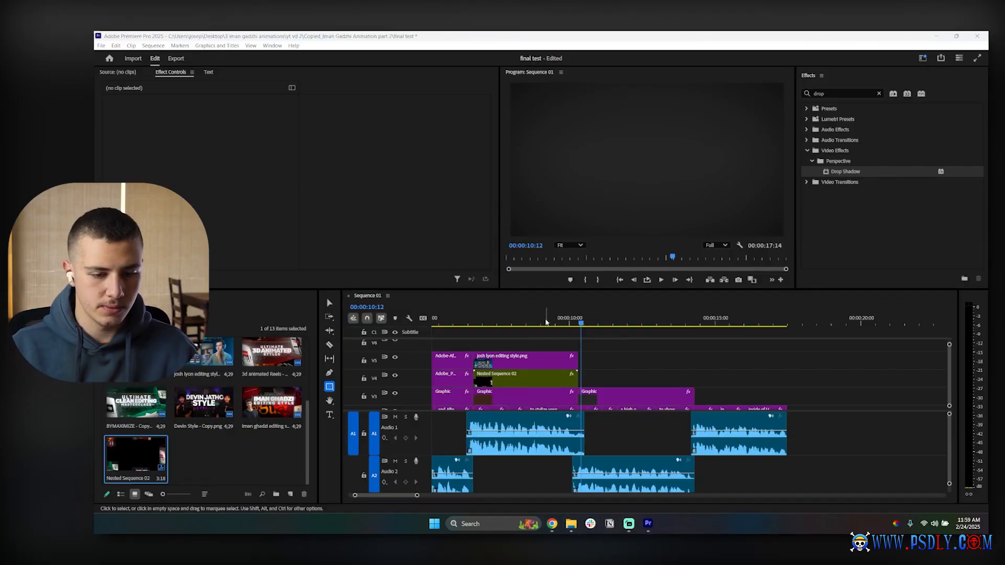
pyautogui.moveTo(573, 529)
pyautogui.click(588, 466)
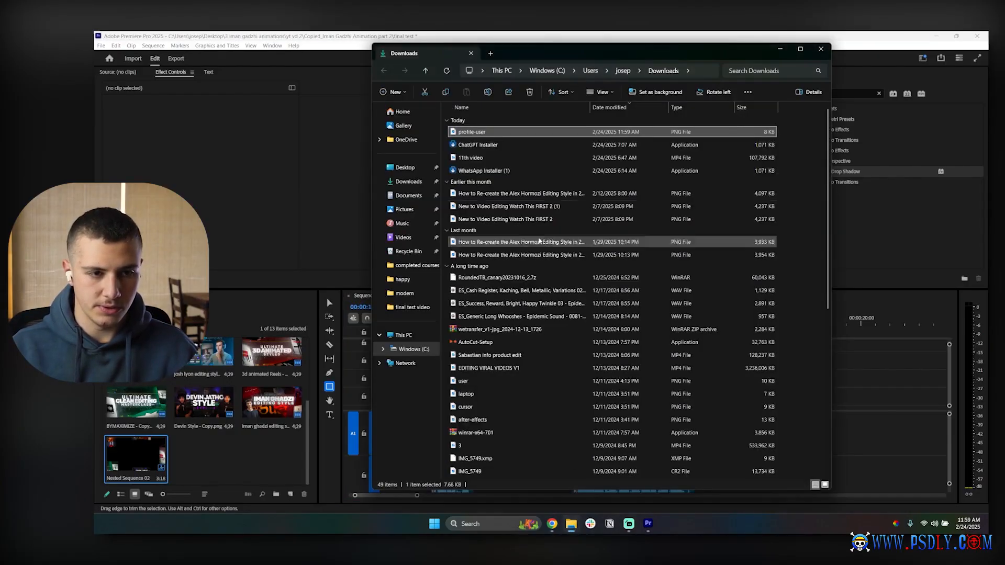
pyautogui.moveTo(471, 131); pyautogui.dragTo(203, 460)
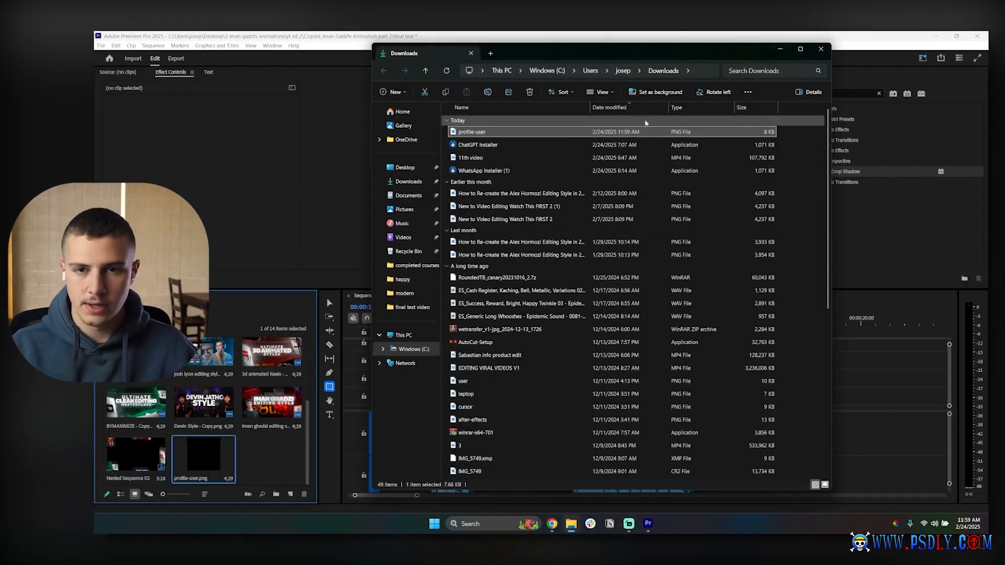
pyautogui.click(821, 49)
# Return to Flaticon in Chrome, dismiss the attribution notice, search for "follow" icons and browse the results.
pyautogui.click(556, 526)
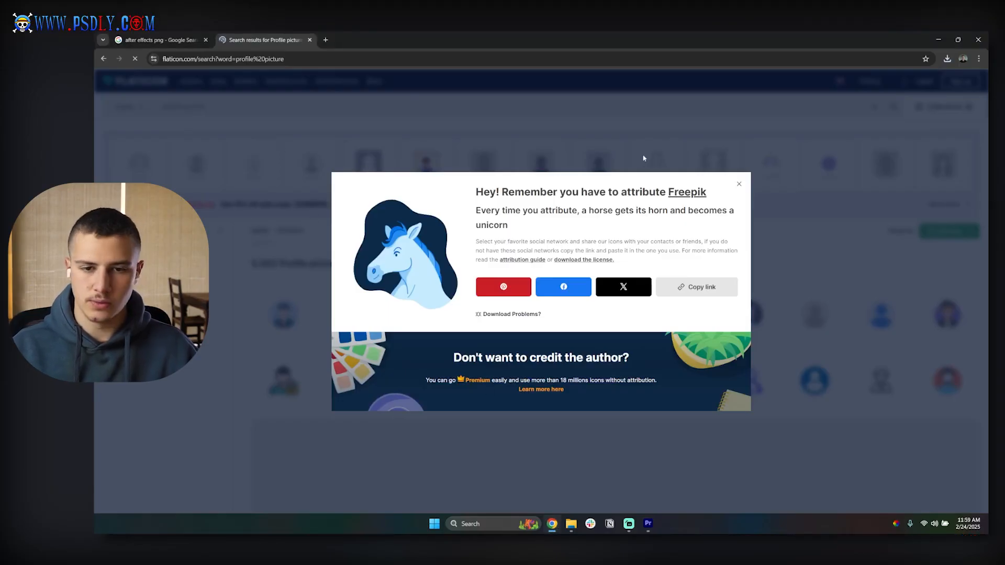
pyautogui.click(739, 184)
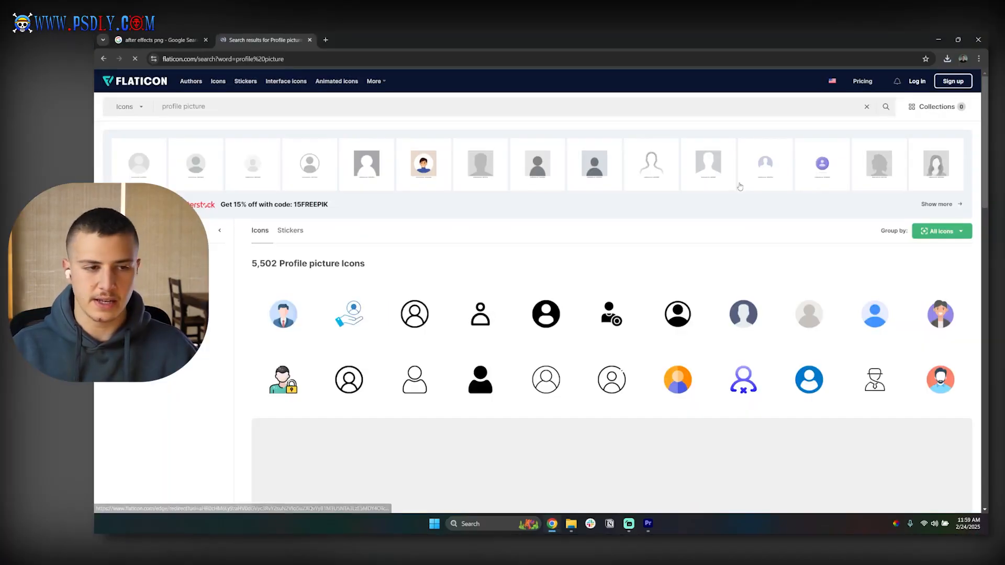
pyautogui.tripleClick(262, 104)
pyautogui.write('follow')
pyautogui.press('Return')
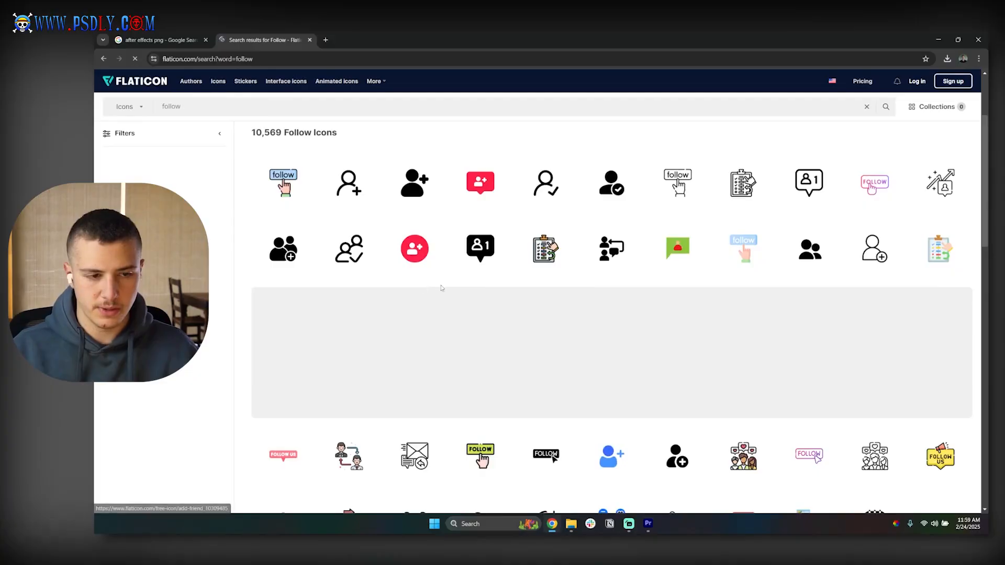
pyautogui.scroll(-1, 523, 288)
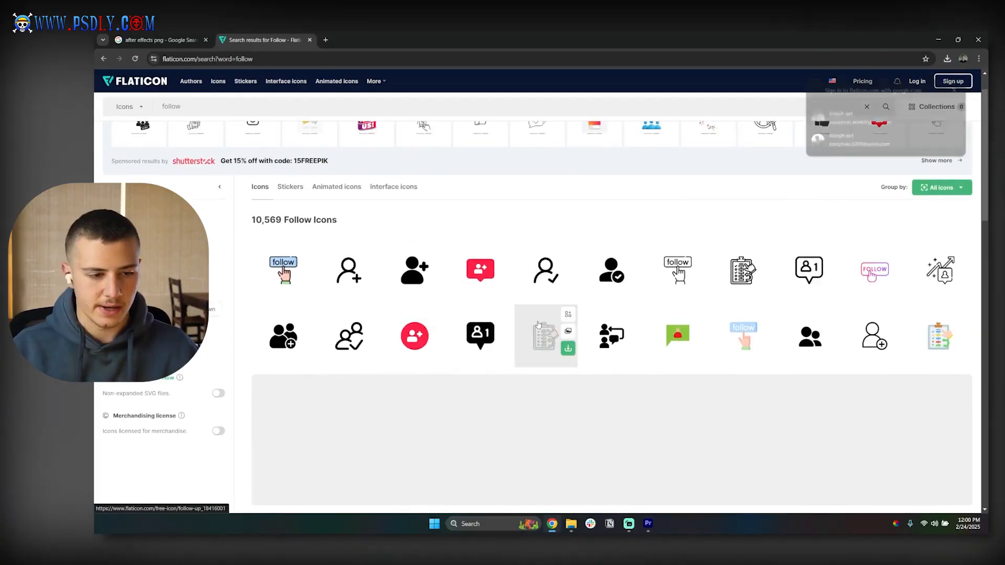
pyautogui.scroll(1, 436, 287)
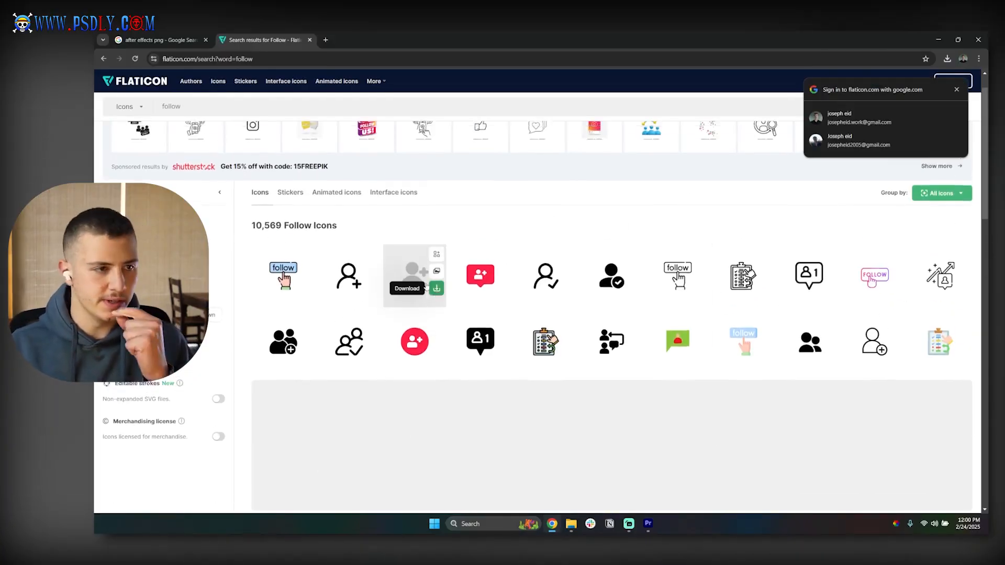
# Search the Flaticon icons for "message".
pyautogui.moveTo(202, 107); pyautogui.dragTo(150, 107)
pyautogui.write('mess')
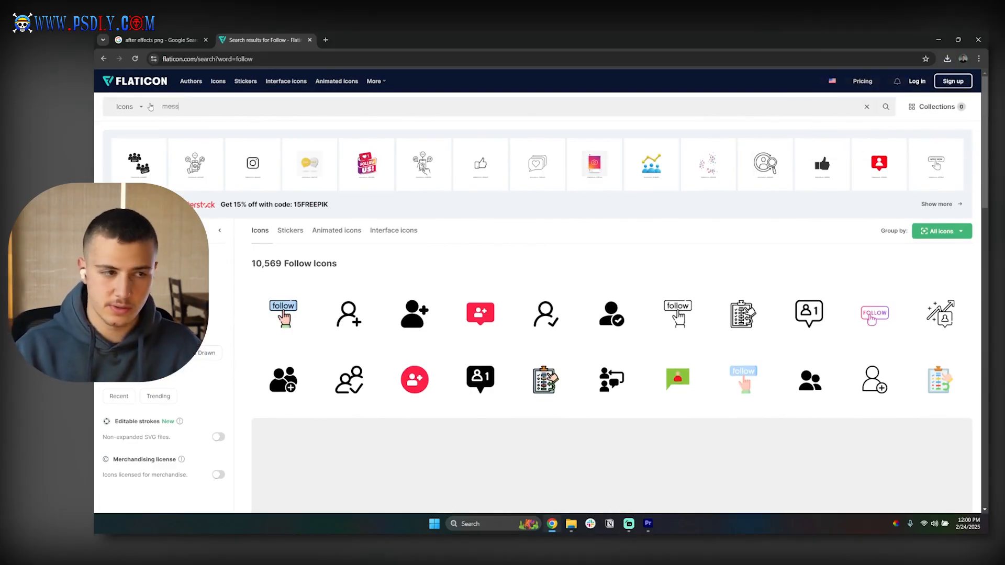
pyautogui.write('age')
pyautogui.press('Return')
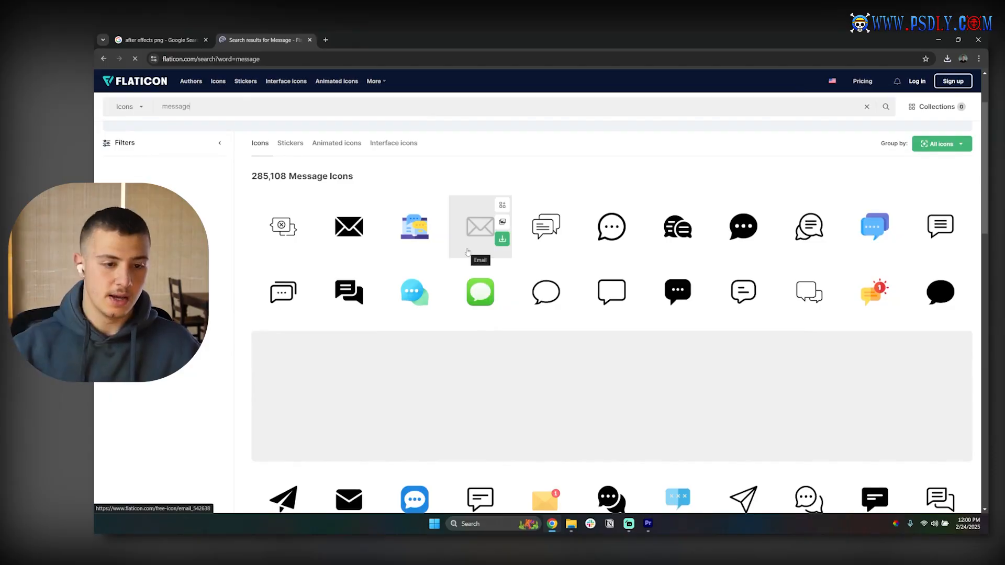
# Download the green Messages speech-bubble icon as a free PNG and show the file in its folder.
pyautogui.click(502, 304)
pyautogui.click(481, 355)
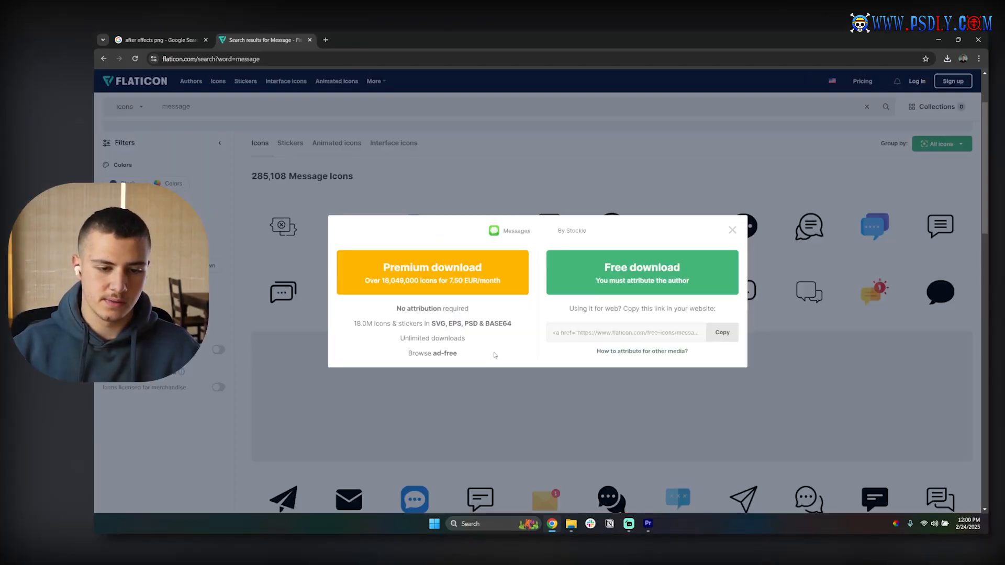
pyautogui.click(609, 259)
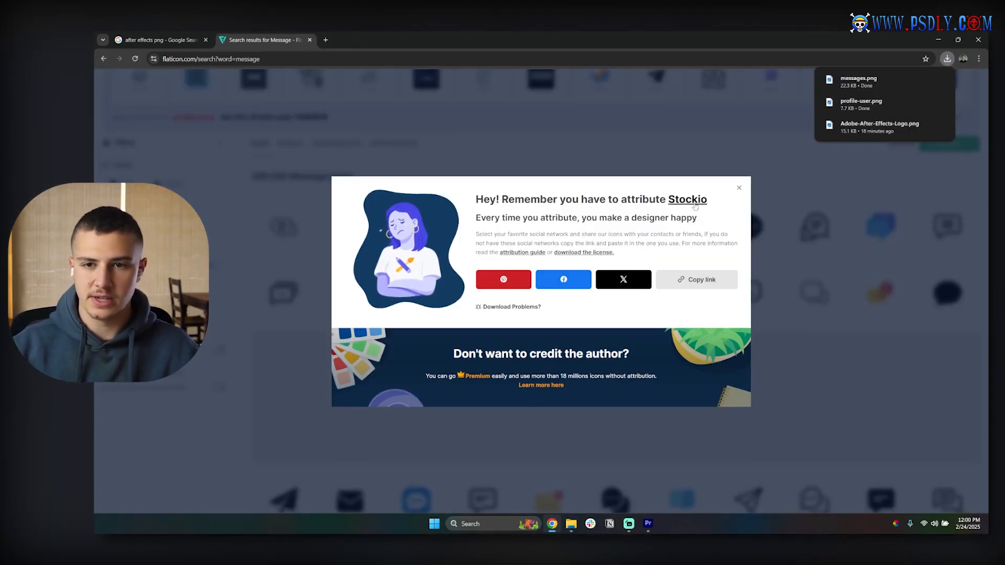
pyautogui.click(923, 83)
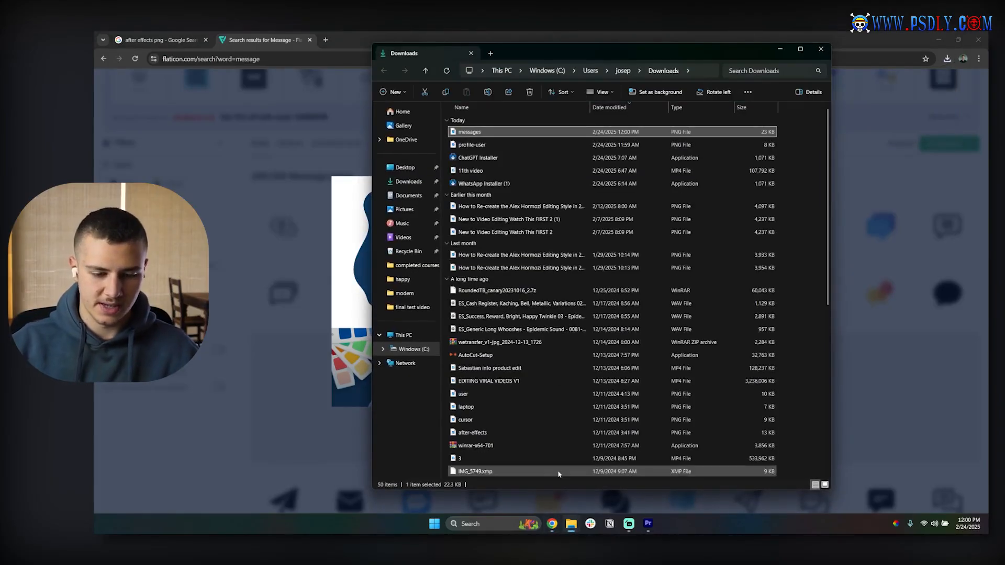
# Switch to Premiere Pro, import messages.png from the Downloads folder into the project, and close the folder window.
pyautogui.click(648, 523)
pyautogui.moveTo(578, 529)
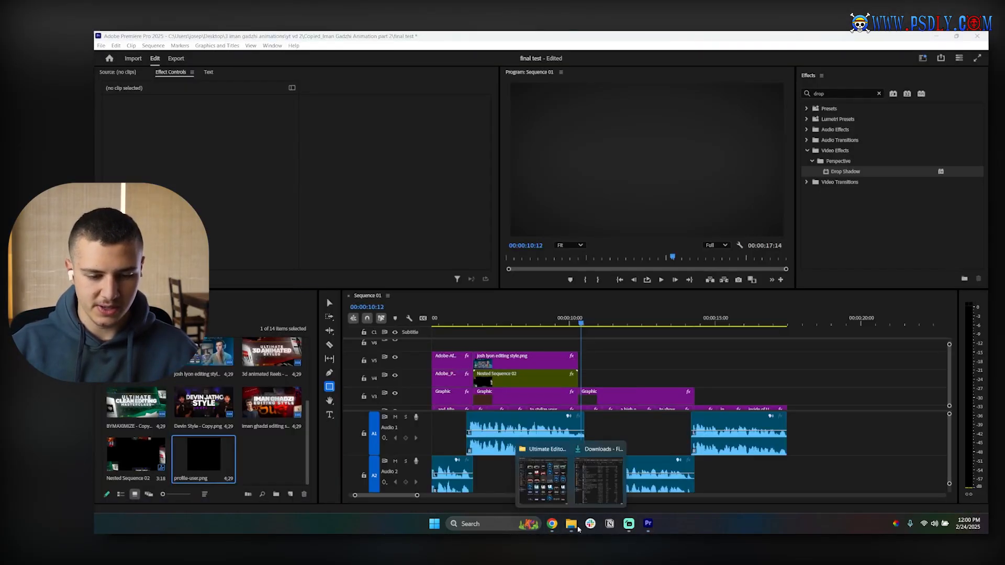
pyautogui.click(588, 478)
pyautogui.click(563, 450)
pyautogui.click(562, 450)
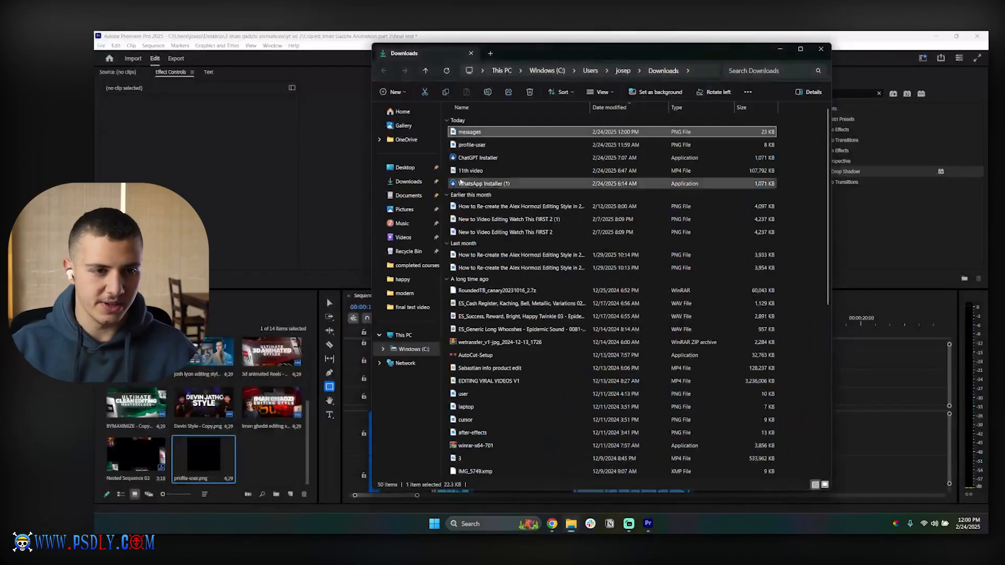
pyautogui.moveTo(460, 135); pyautogui.dragTo(264, 448)
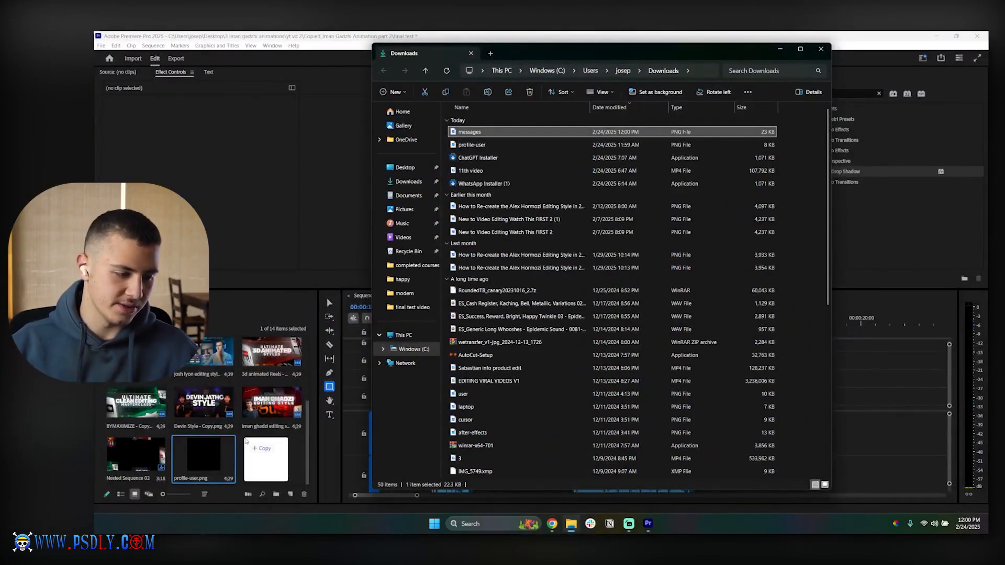
pyautogui.click(821, 49)
# Return to Flaticon in Chrome, dismiss the attribution notice and search for "follow" icons again.
pyautogui.hotkey('alt', 'Tab')
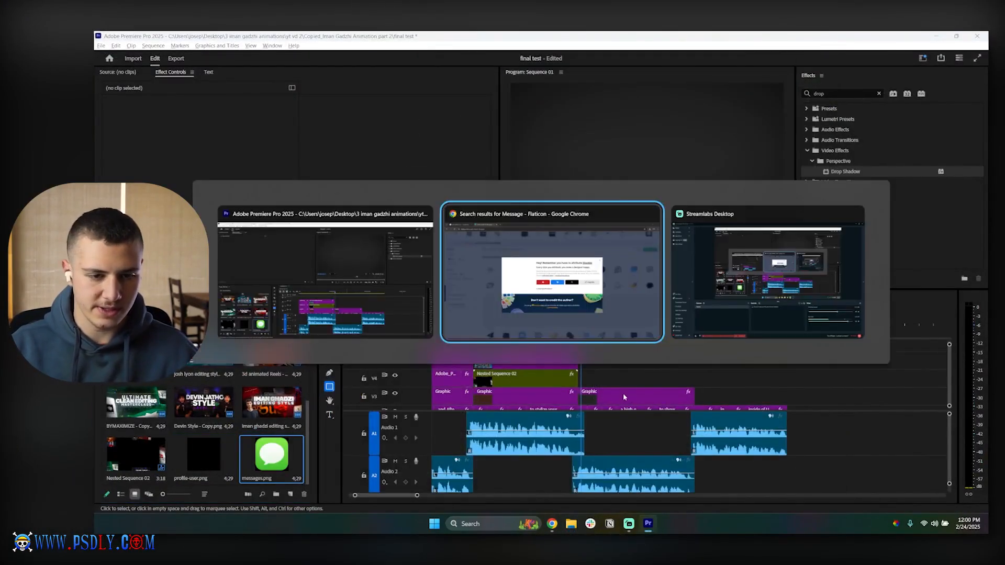
pyautogui.click(311, 168)
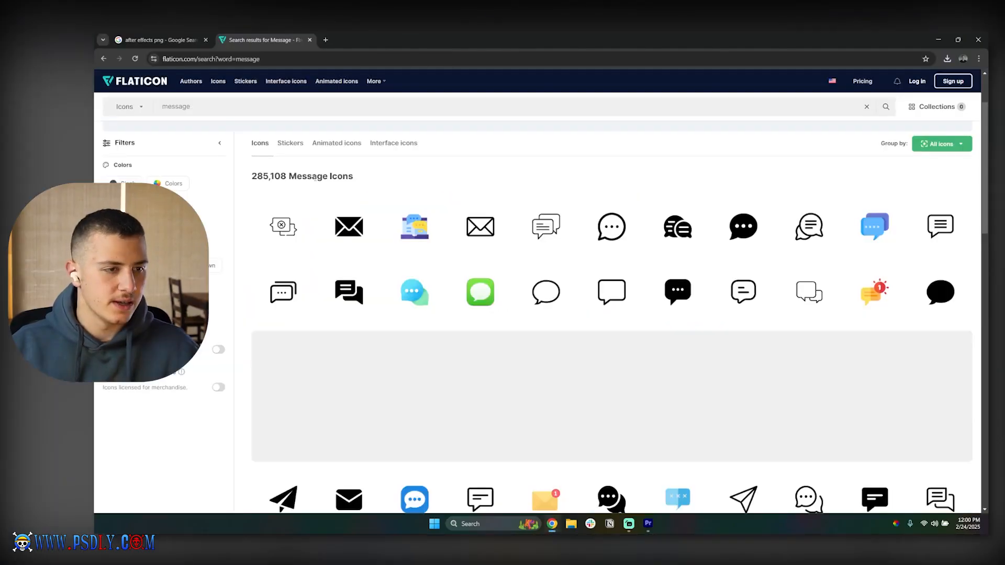
pyautogui.click(234, 114)
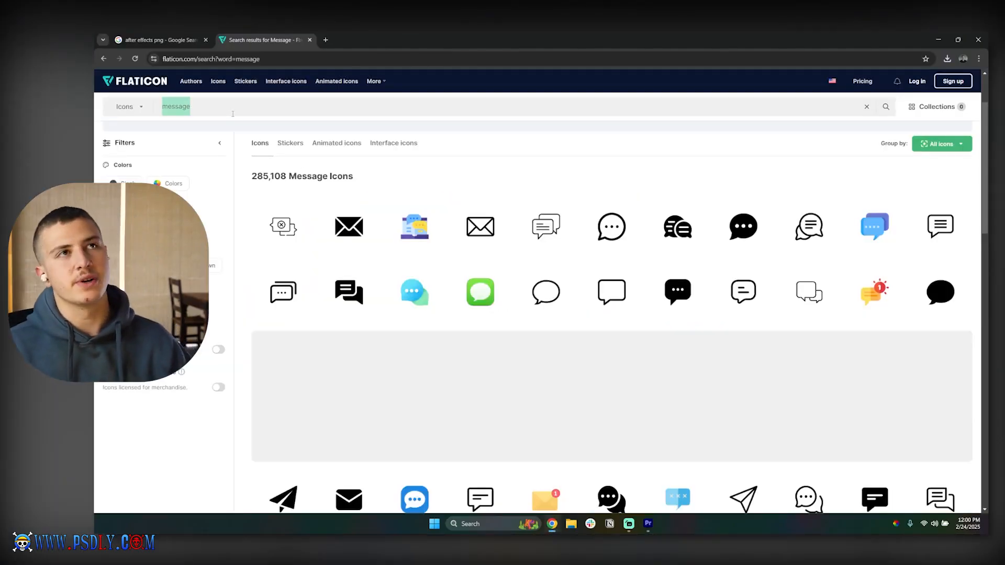
pyautogui.write('follow')
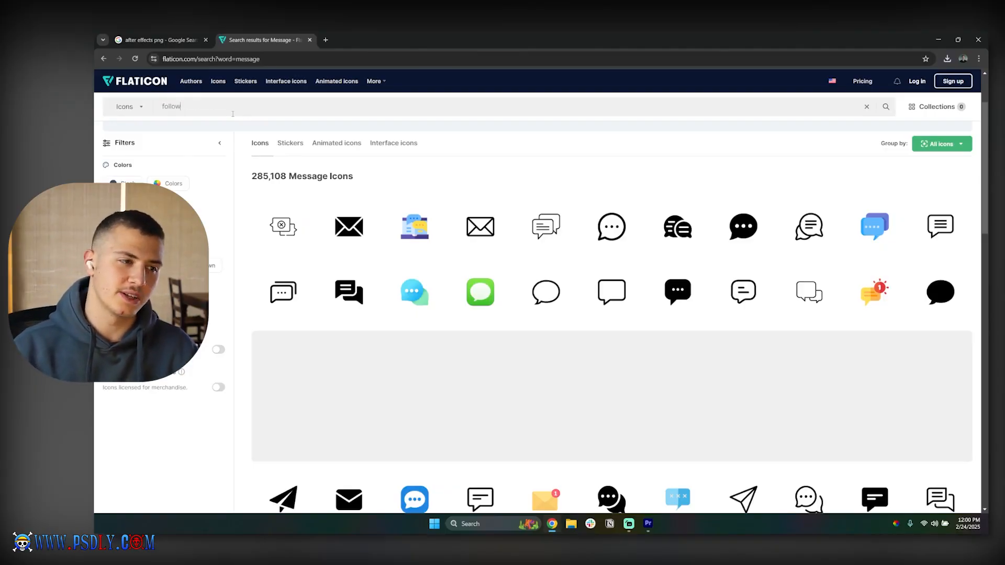
pyautogui.press('Return')
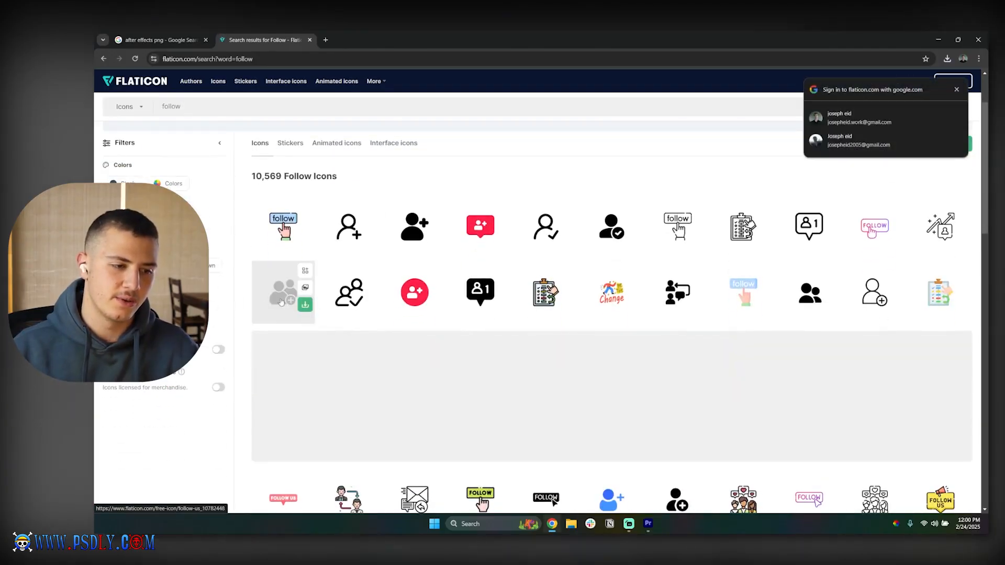
# Download the solid black follow icon of a group with a plus badge as a free PNG and show the file in its folder.
pyautogui.click(305, 304)
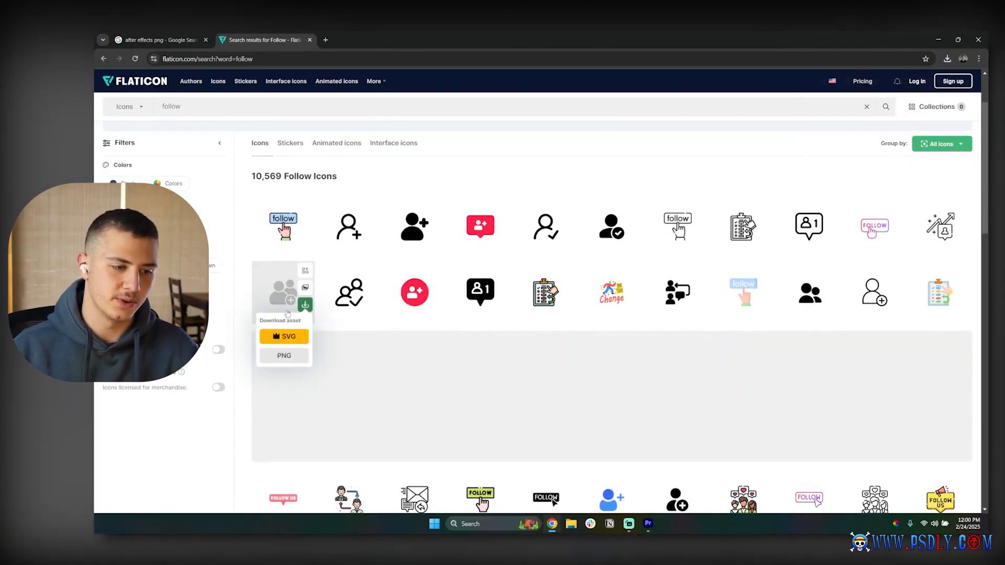
pyautogui.click(283, 355)
pyautogui.click(602, 293)
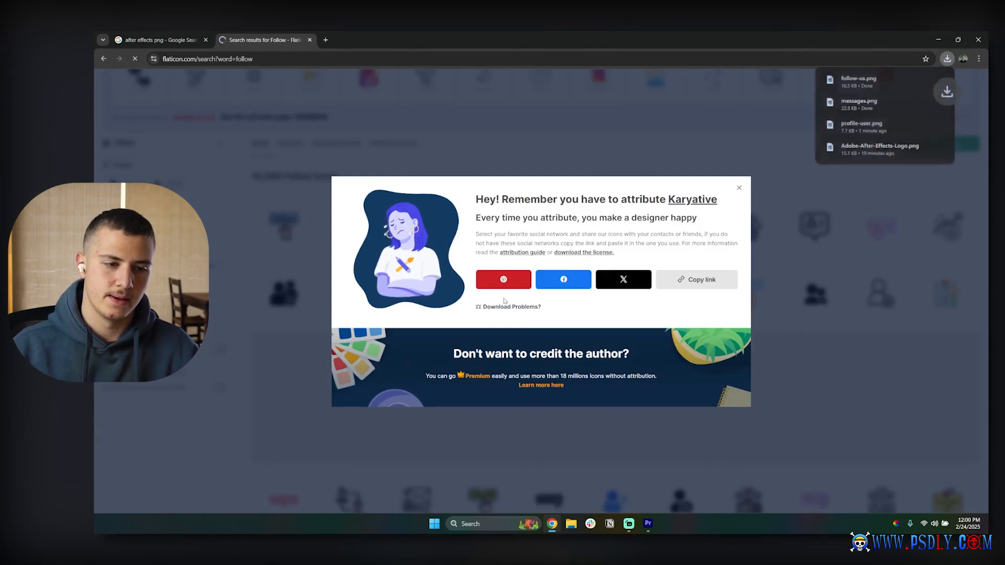
pyautogui.click(936, 82)
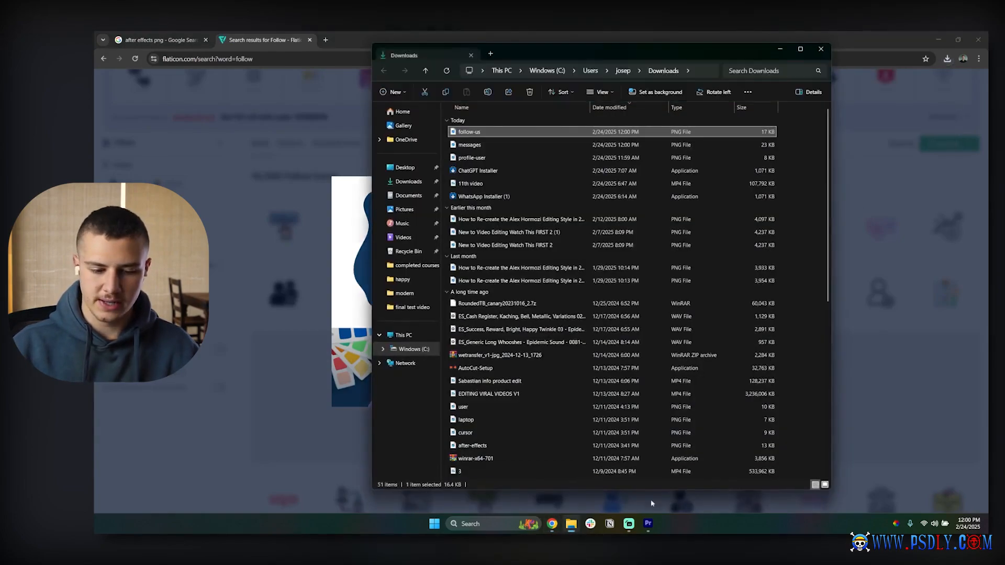
# Switch to Premiere Pro, import follow-us.png from the Downloads folder into the project, and close the folder window.
pyautogui.click(648, 523)
pyautogui.click(571, 523)
pyautogui.moveTo(499, 134); pyautogui.dragTo(271, 408)
pyautogui.click(820, 49)
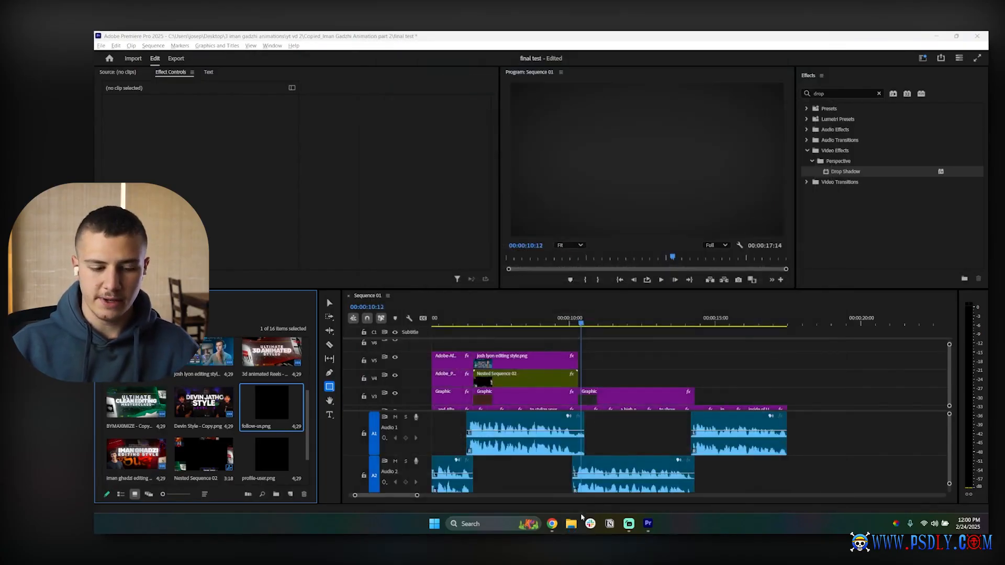
# Return to Flaticon in Chrome, dismiss the attribution notice and search for "report" icons.
pyautogui.click(552, 523)
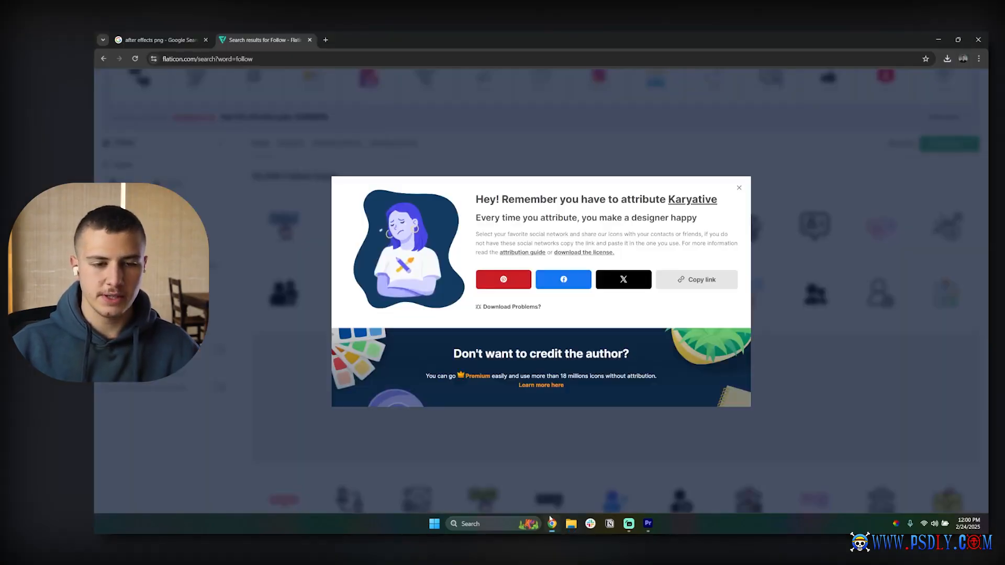
pyautogui.click(315, 167)
pyautogui.click(156, 108)
pyautogui.write('re')
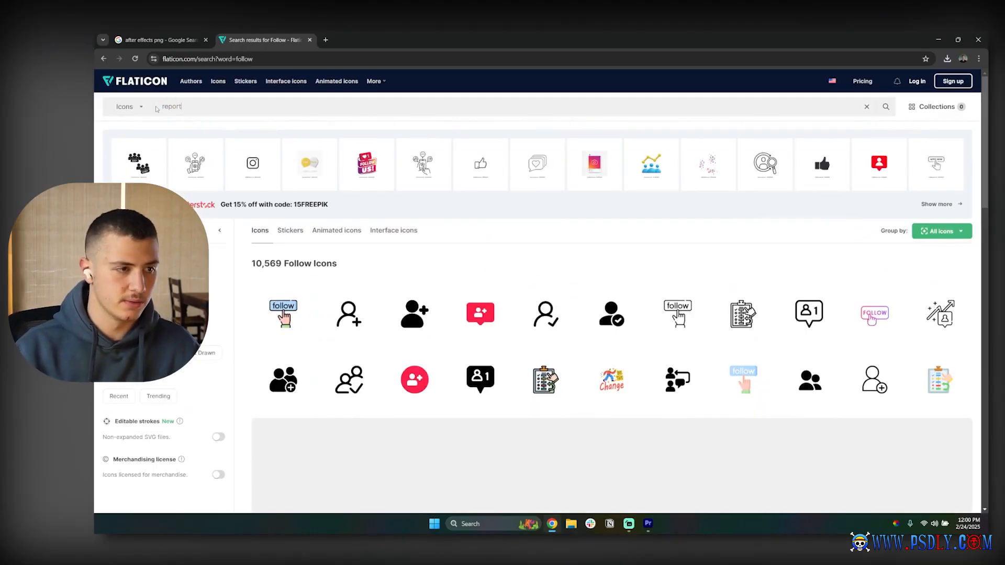
pyautogui.write('port')
pyautogui.press('Return')
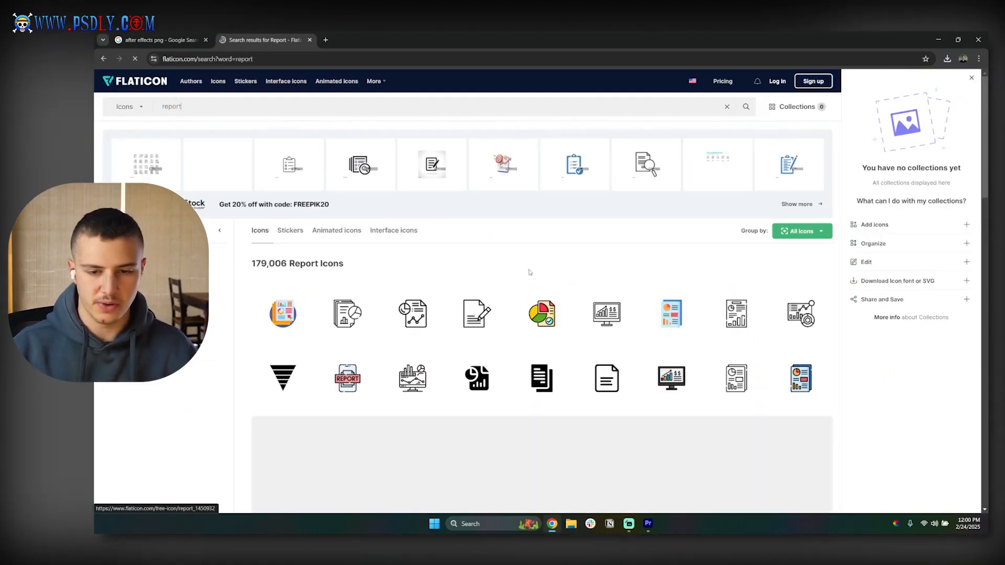
# Replace the Flaticon search term with "call" and run the search.
pyautogui.moveTo(197, 110); pyautogui.dragTo(162, 109)
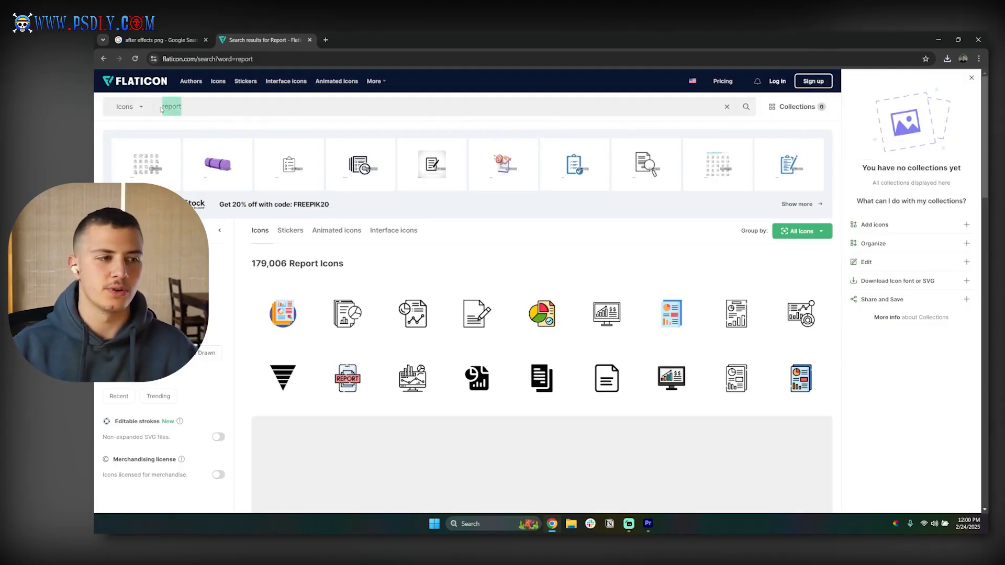
pyautogui.press('BackSpace')
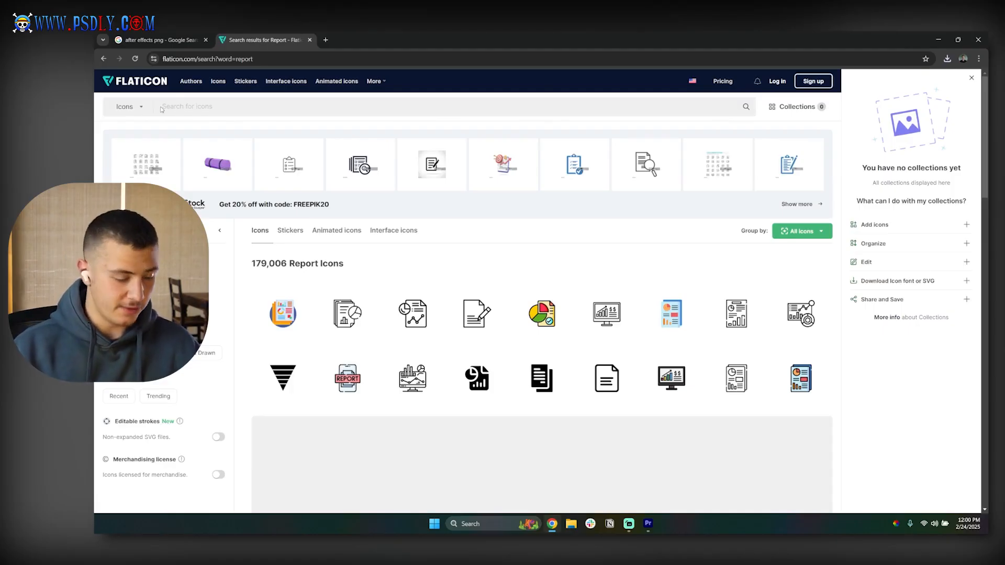
pyautogui.write('call')
pyautogui.press('Return')
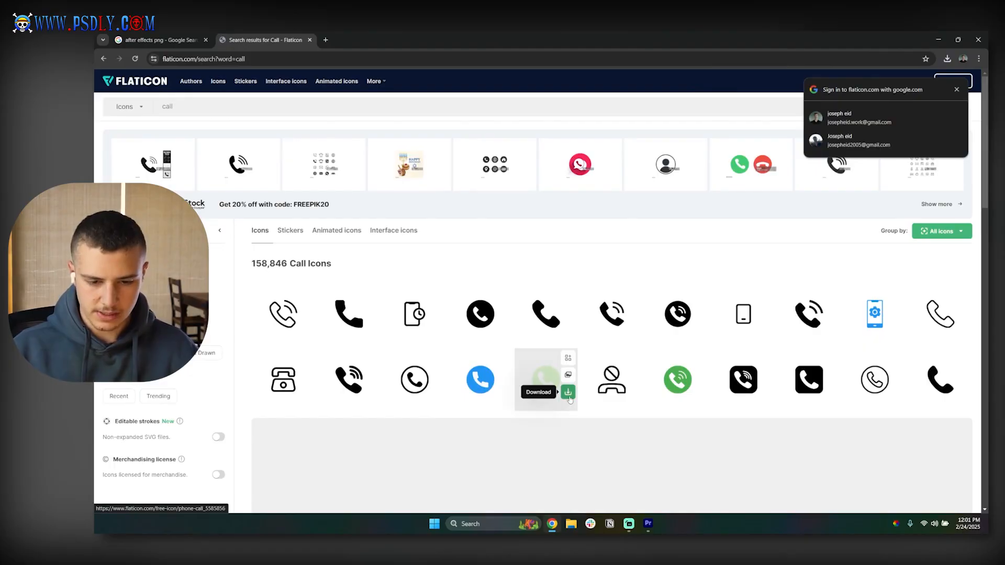
# Download the round green phone call icon as a free PNG and show the file in its folder.
pyautogui.click(569, 396)
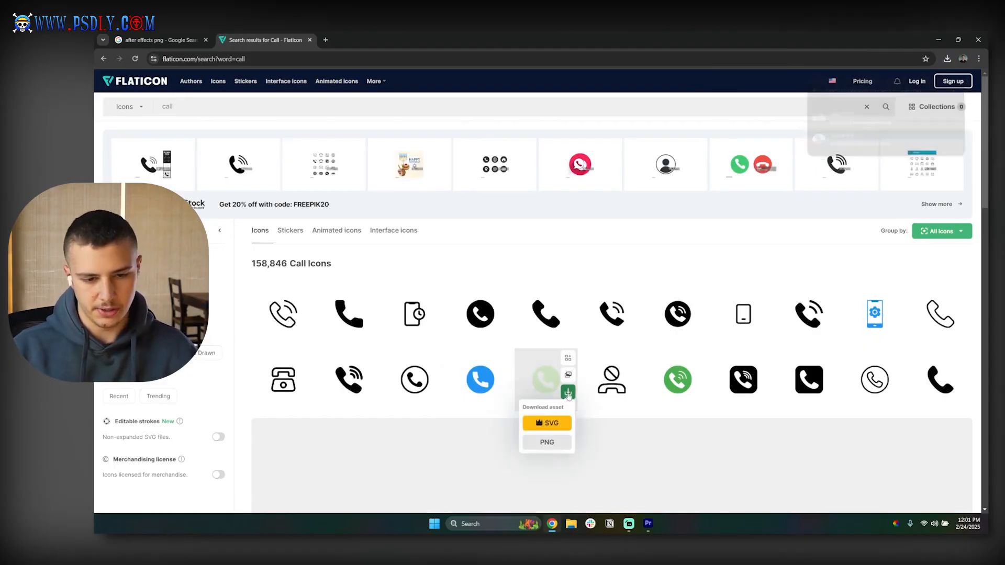
pyautogui.click(545, 442)
pyautogui.click(624, 286)
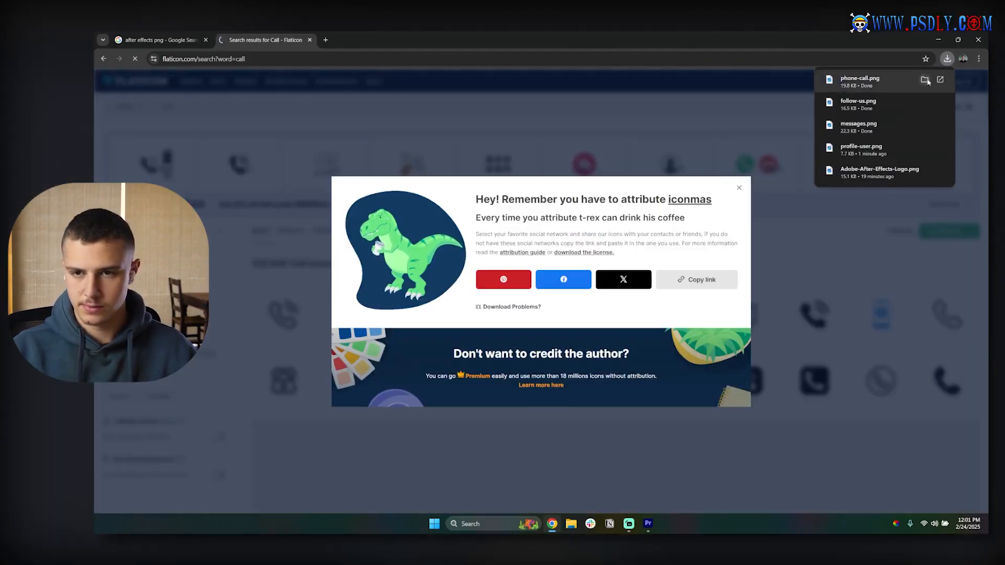
pyautogui.click(924, 79)
# Switch to Premiere Pro, import phone-call.png from the Downloads folder into the project, and close the folder window.
pyautogui.click(646, 523)
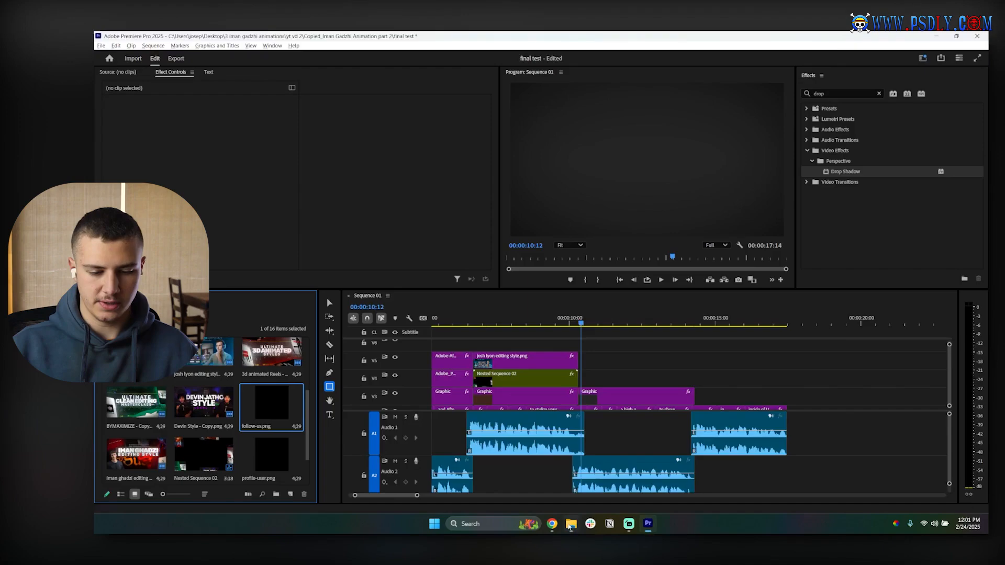
pyautogui.moveTo(460, 137); pyautogui.dragTo(271, 414)
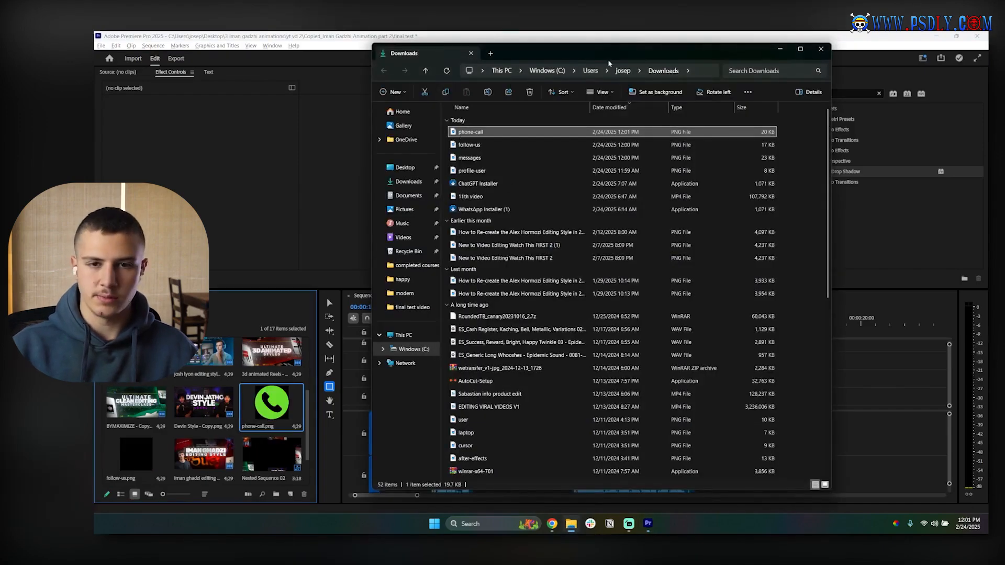
pyautogui.click(820, 50)
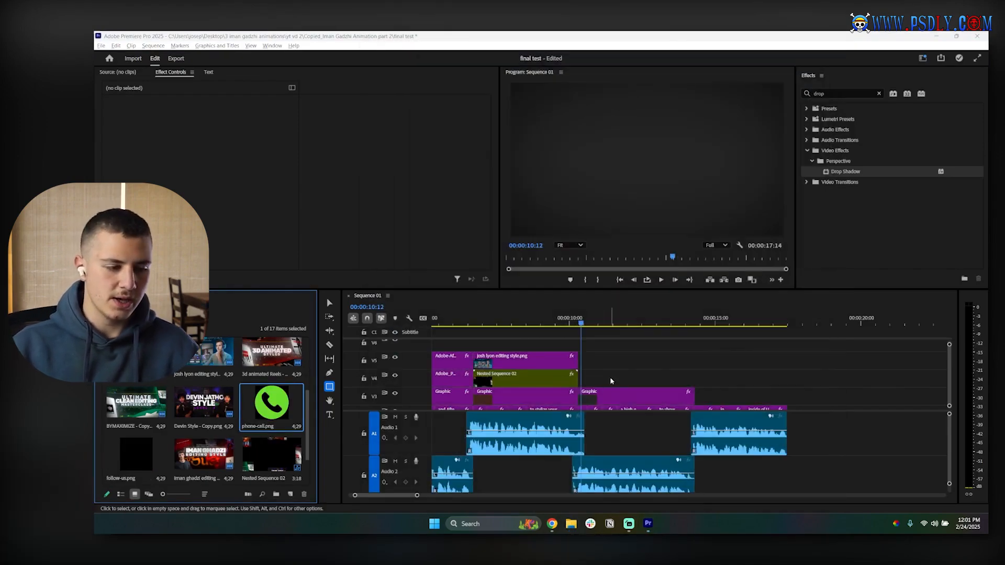
pyautogui.click(331, 388)
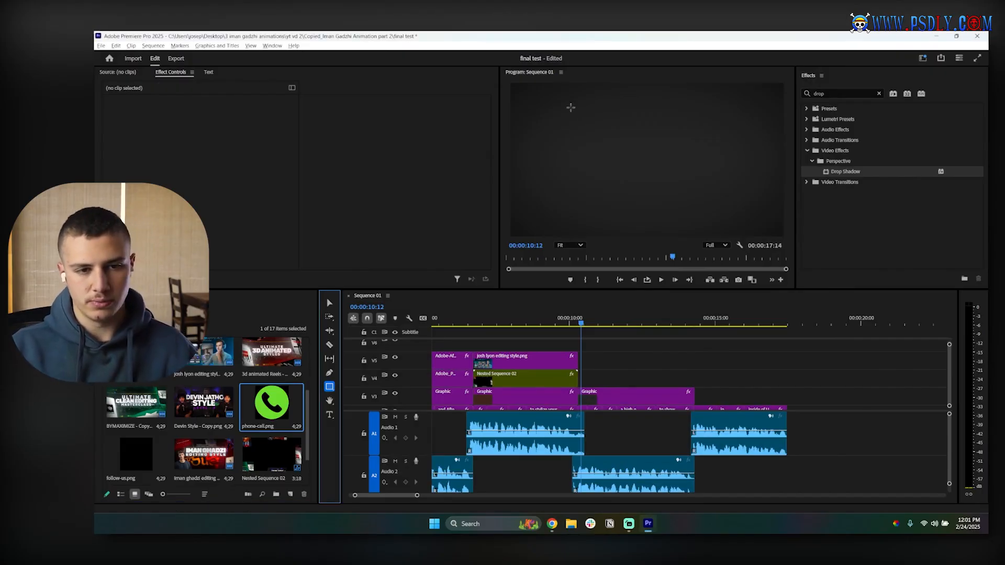
pyautogui.moveTo(571, 107); pyautogui.dragTo(727, 200)
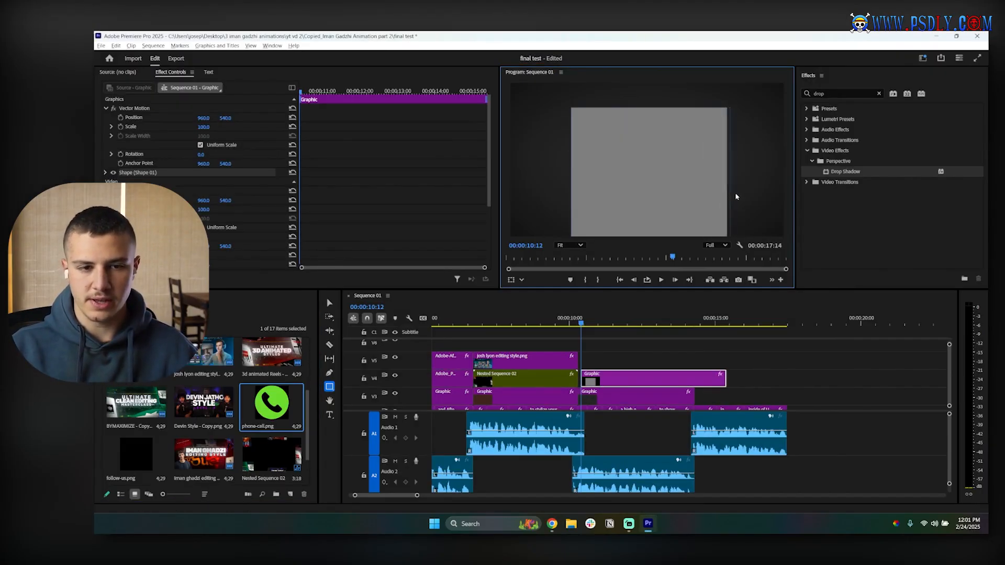
pyautogui.hotkey('ctrl', 'z')
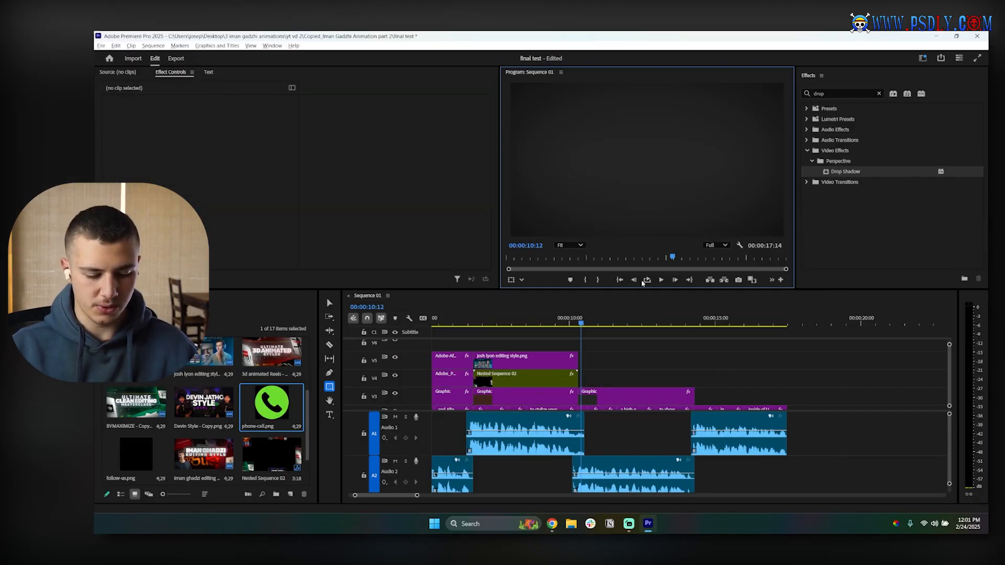
# Draw a large rectangle over the background at 00:00:10:12 and position it at 960, 683 with the scale at 100.
pyautogui.moveTo(553, 91); pyautogui.dragTo(746, 207)
pyautogui.moveTo(204, 129)
pyautogui.mouseDown()
pyautogui.moveTo(187, 129)
pyautogui.moveTo(190, 120)
pyautogui.mouseUp()
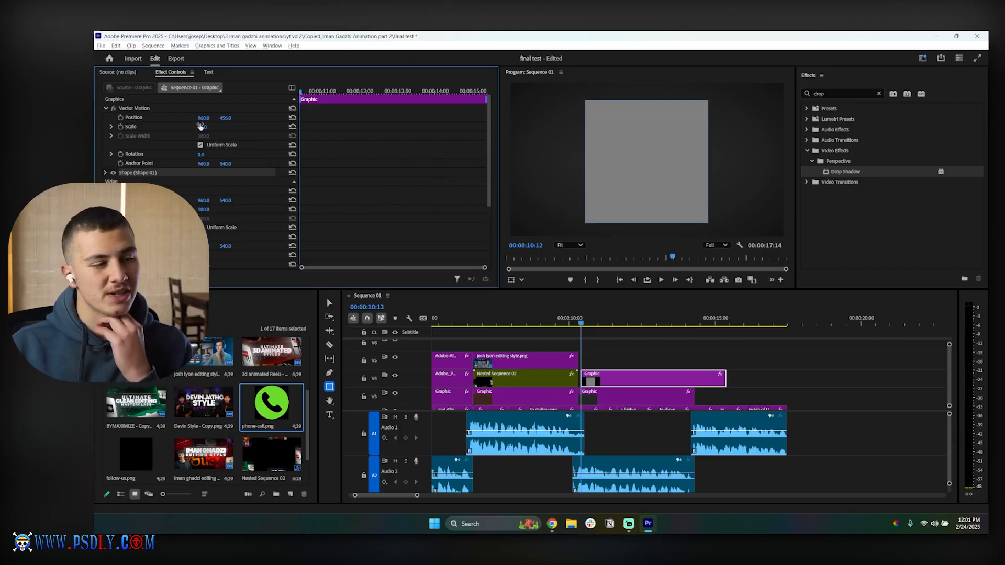
pyautogui.moveTo(200, 126); pyautogui.dragTo(350, 152)
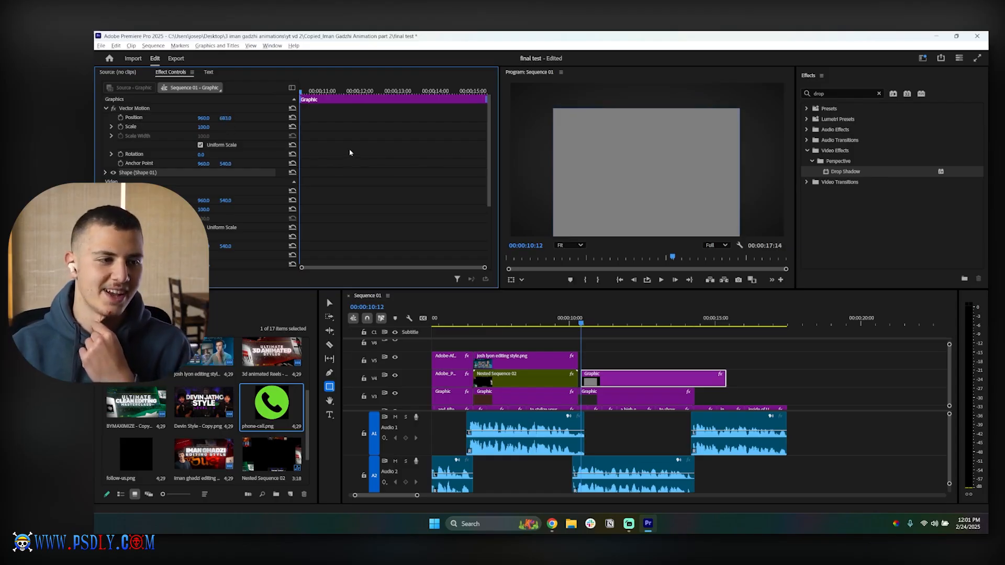
# Fill the rectangle with the dark grey sampled from the background in the program frame.
pyautogui.click(105, 173)
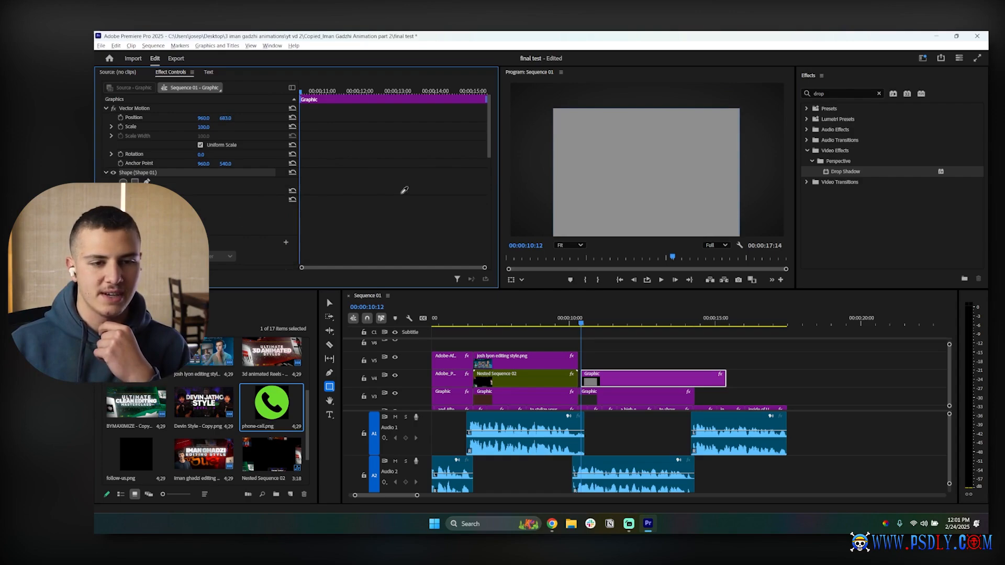
pyautogui.click(539, 137)
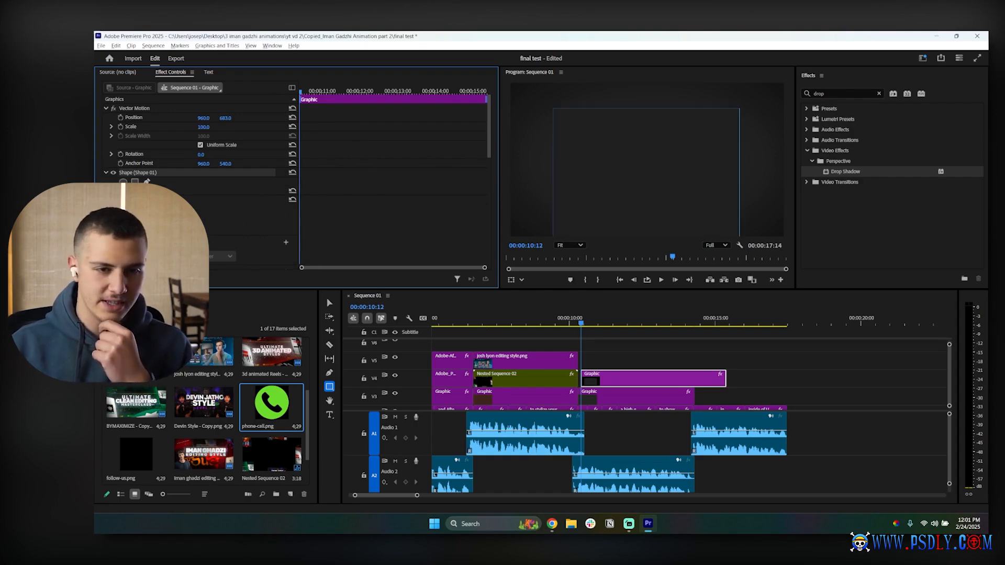
# Darken the rectangle's fill to the near-black grey 121212.
pyautogui.click(129, 220)
pyautogui.click(280, 190)
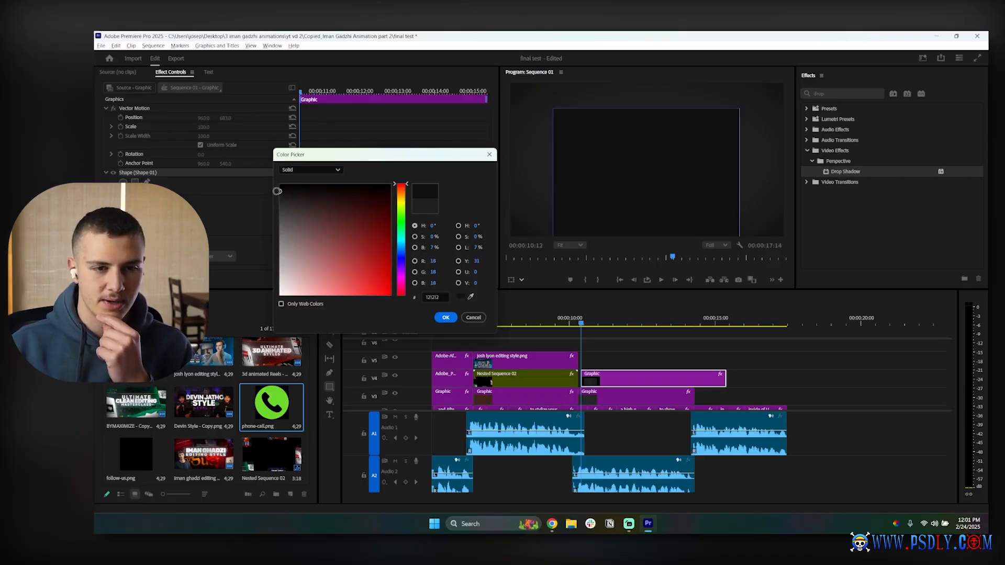
pyautogui.click(446, 317)
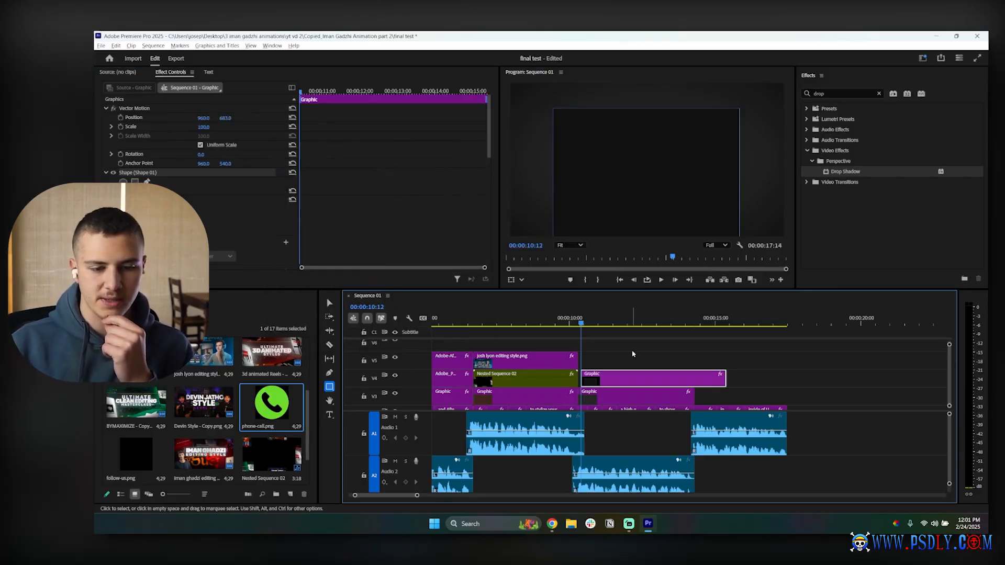
# Align the rectangle clip on V4 with the end of Nested Sequence 02 and trim it to end with the graphic clip on V3.
pyautogui.click(633, 352)
pyautogui.moveTo(608, 378); pyautogui.dragTo(604, 378)
pyautogui.moveTo(719, 384); pyautogui.dragTo(694, 383)
pyautogui.click(712, 374)
pyautogui.click(633, 387)
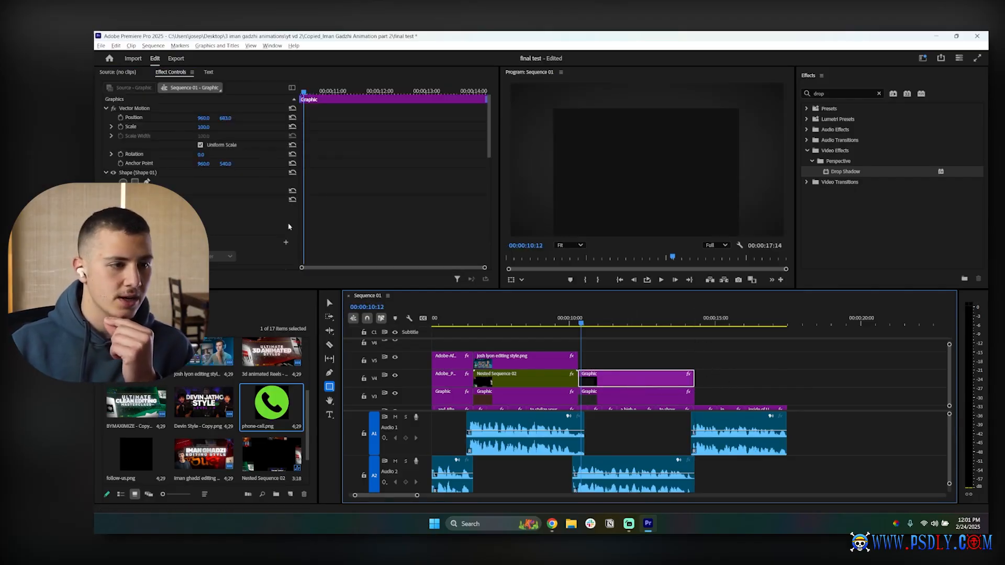
pyautogui.scroll(-10, 325, 176)
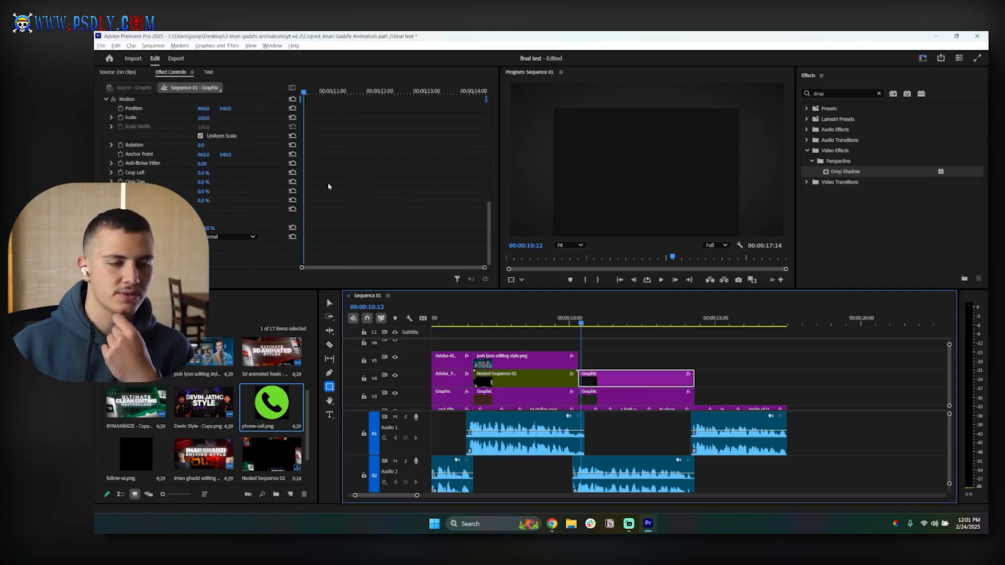
pyautogui.scroll(3, 327, 189)
pyautogui.scroll(5, 328, 204)
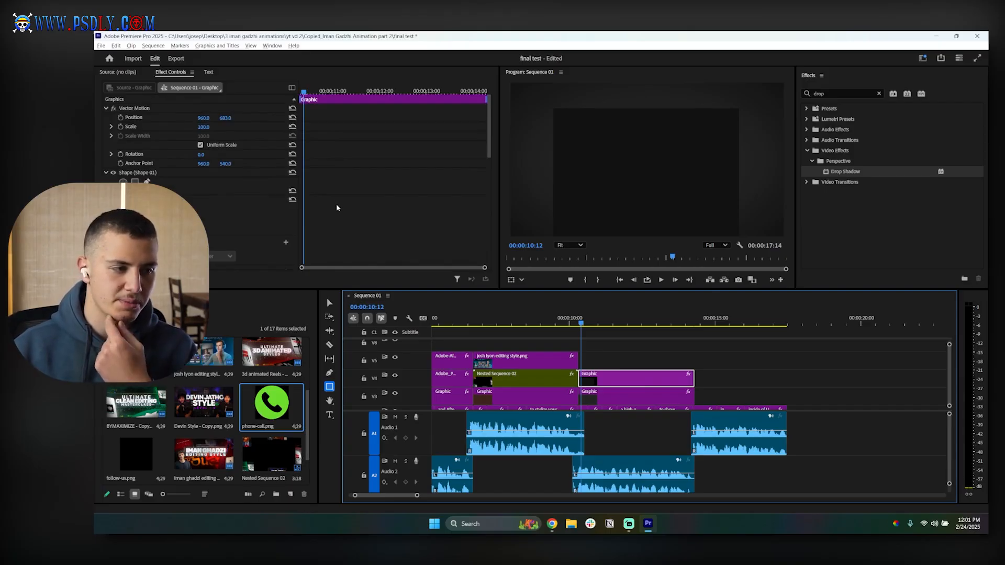
pyautogui.scroll(-5, 337, 207)
pyautogui.scroll(-4, 337, 208)
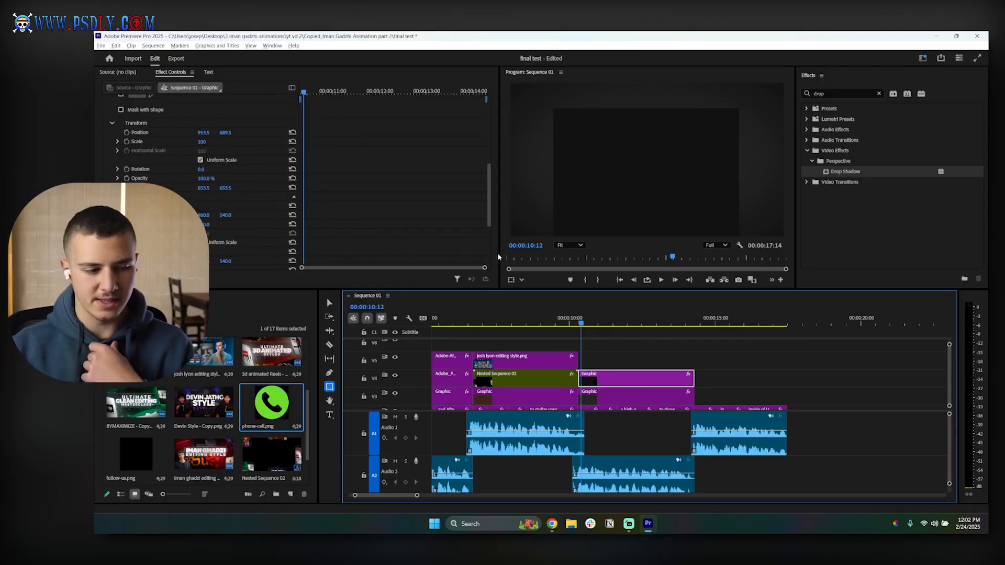
# Place profile-user.png on V5 above the rectangle clip and trim it to the rectangle clip's length.
pyautogui.scroll(-1, 275, 383)
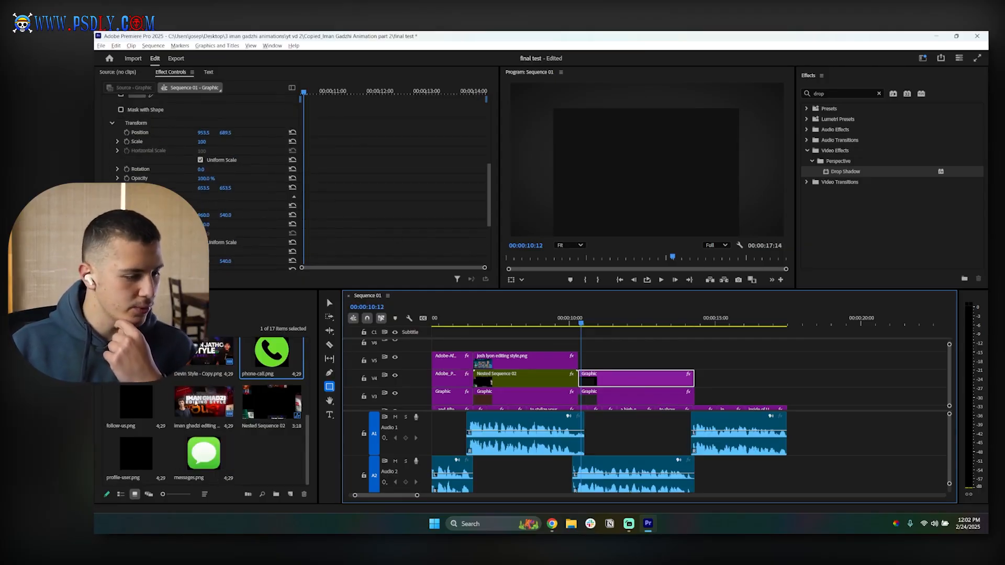
pyautogui.moveTo(129, 455); pyautogui.dragTo(598, 366)
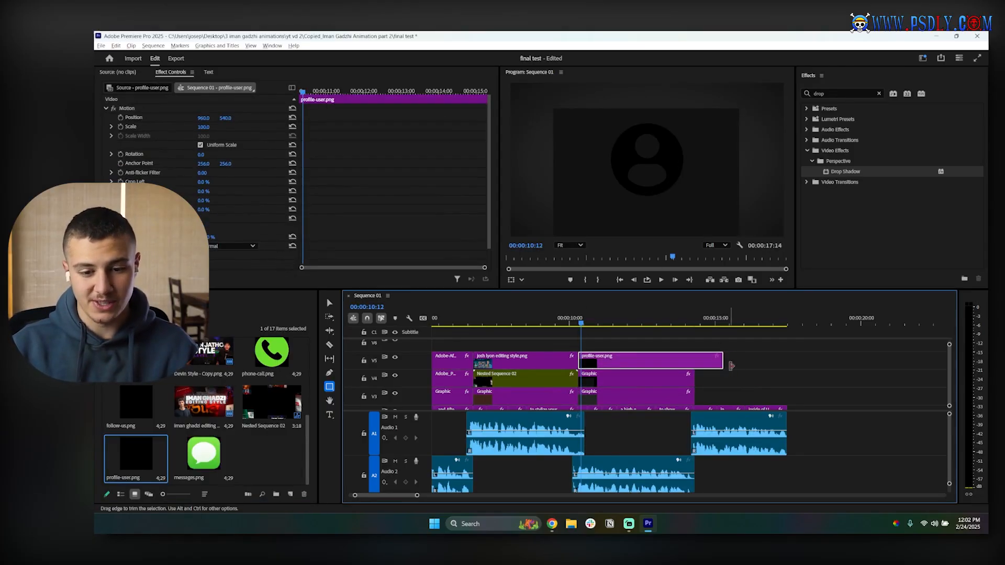
pyautogui.moveTo(722, 361); pyautogui.dragTo(693, 362)
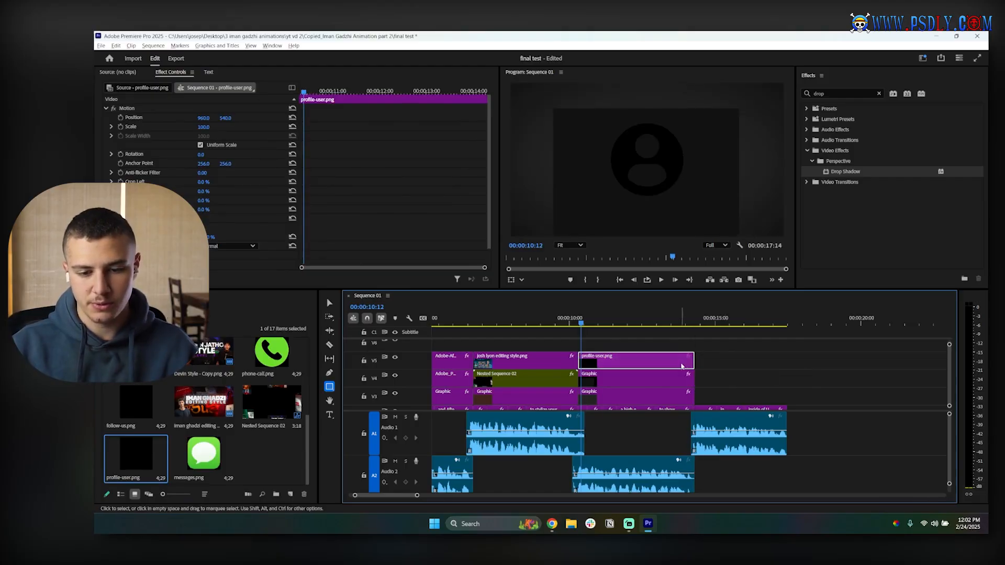
# Find the Tint effect and apply it to the profile-user.png clip.
pyautogui.doubleClick(852, 91)
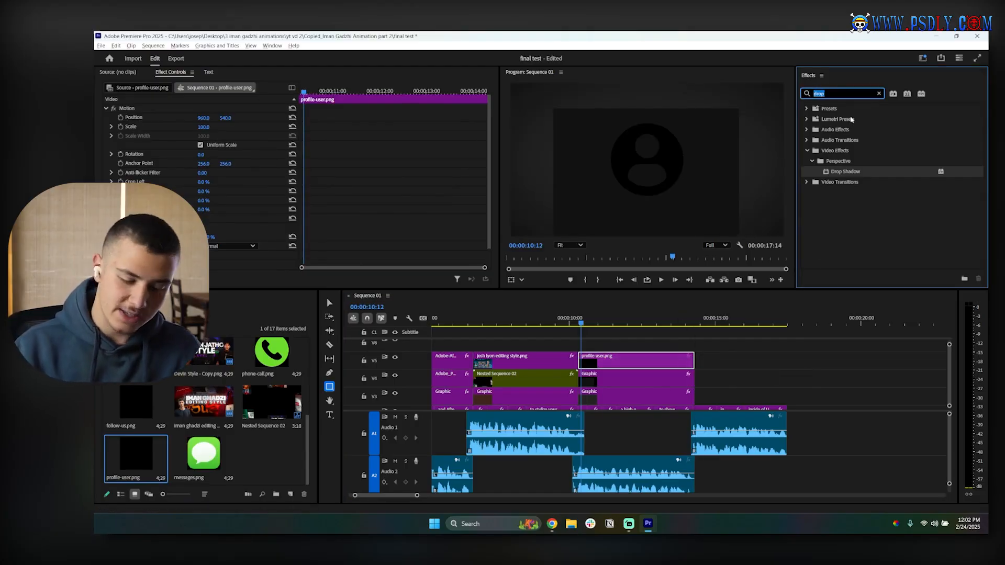
pyautogui.write('tint')
pyautogui.moveTo(835, 171); pyautogui.dragTo(654, 361)
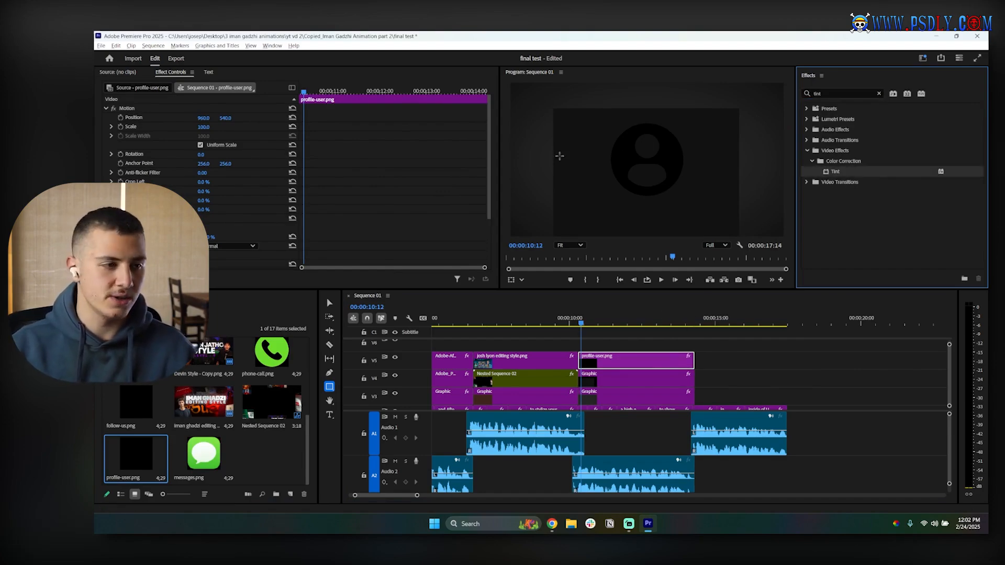
# Map the profile icon's black to white FFFFFF in the Tint effect.
pyautogui.scroll(-3, 377, 217)
pyautogui.click(204, 219)
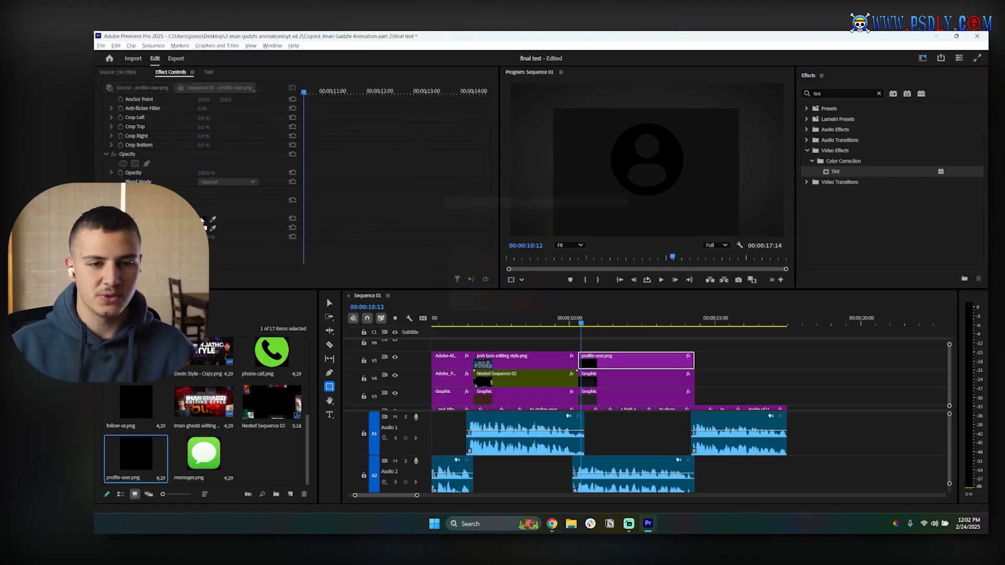
pyautogui.moveTo(469, 236); pyautogui.dragTo(426, 327)
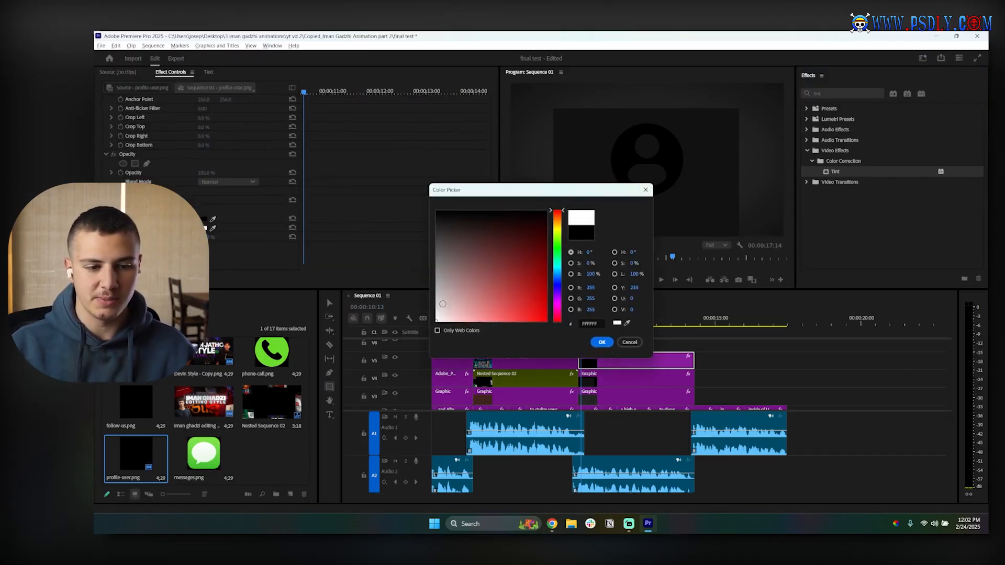
pyautogui.click(602, 342)
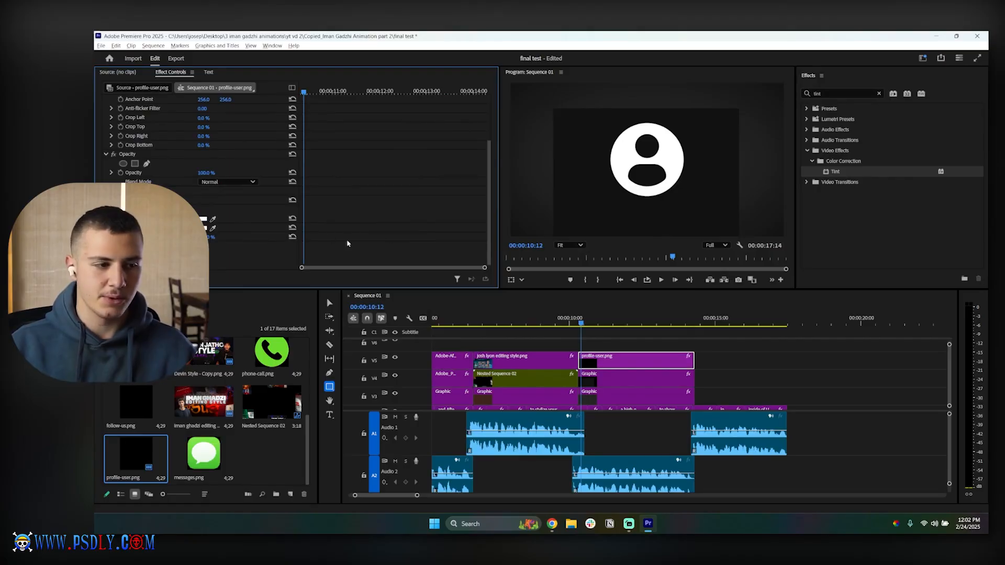
# Map the profile icon's black to the dark grey 2F2B2B in the Tint effect.
pyautogui.click(204, 219)
pyautogui.moveTo(470, 190); pyautogui.dragTo(475, 237)
pyautogui.click(450, 279)
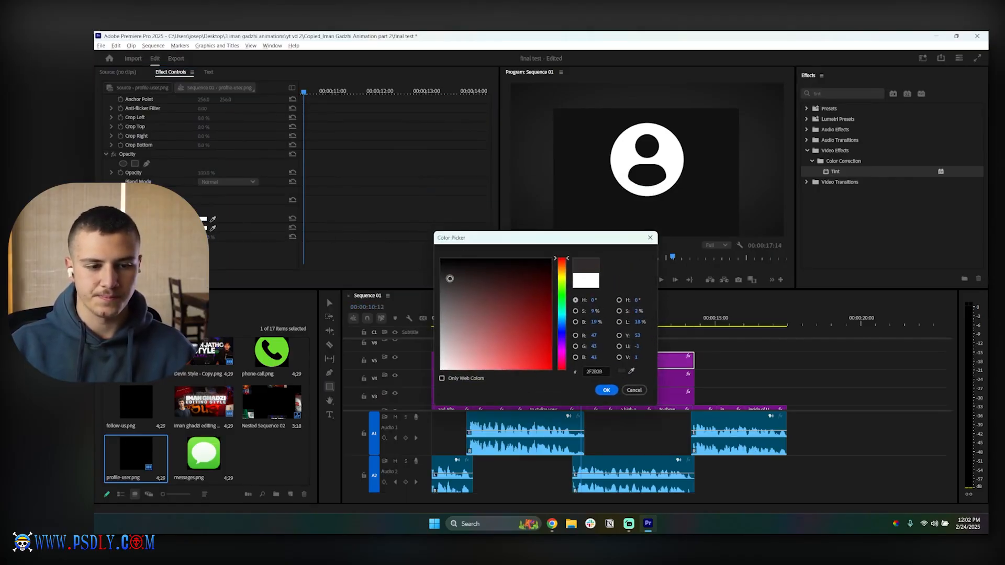
pyautogui.click(605, 390)
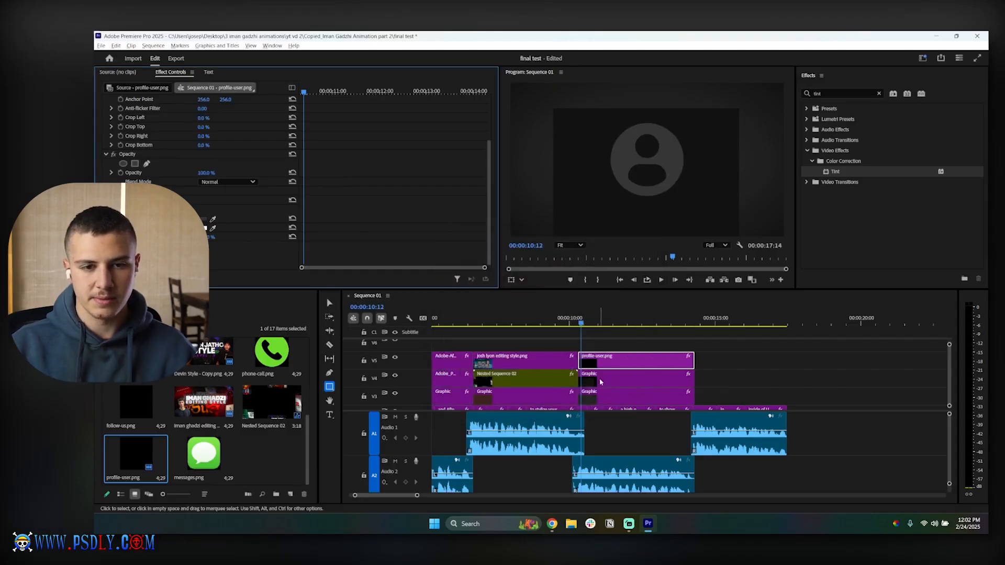
# Scale the profile icon to 46 and position it at 534, 373 in the card's upper corner.
pyautogui.moveTo(204, 127); pyautogui.dragTo(7, 118)
pyautogui.moveTo(231, 121); pyautogui.dragTo(149, 121)
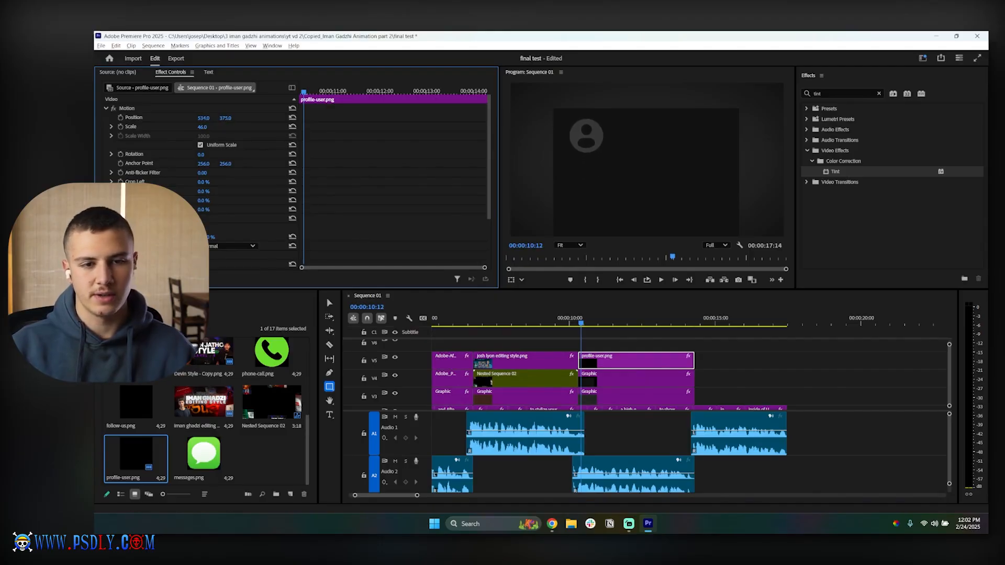
pyautogui.click(895, 382)
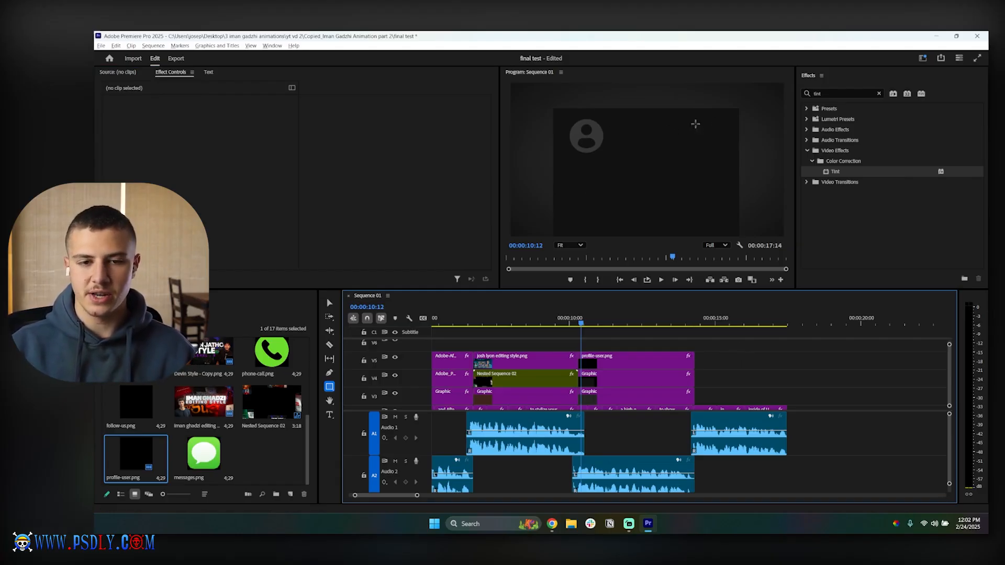
# Place a copy of the "And all this can be done" text clip on V6 above the profile icon, matching the icon clip's length.
pyautogui.scroll(-3, 705, 374)
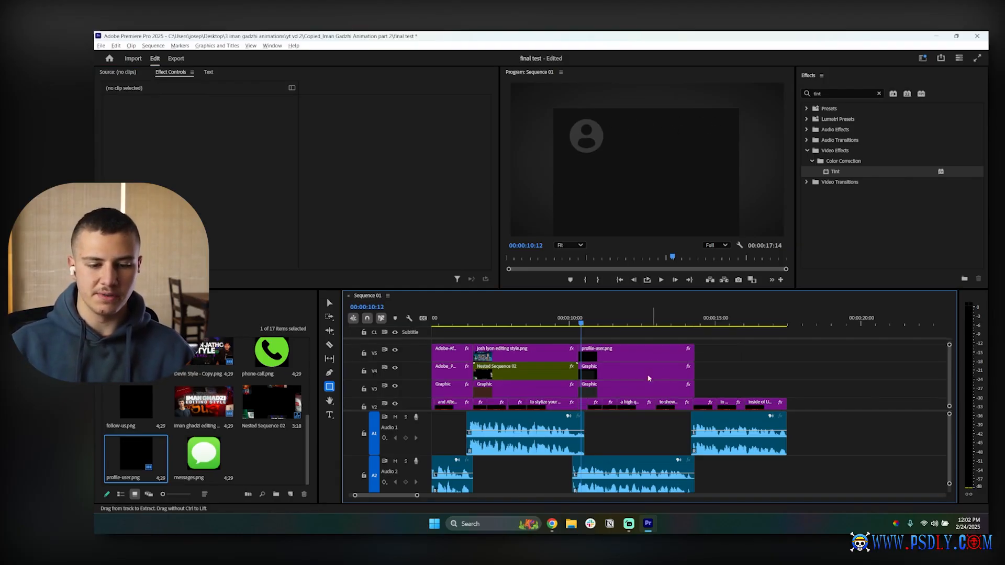
pyautogui.moveTo(705, 374); pyautogui.dragTo(696, 346)
pyautogui.scroll(3, 705, 364)
pyautogui.click(700, 371)
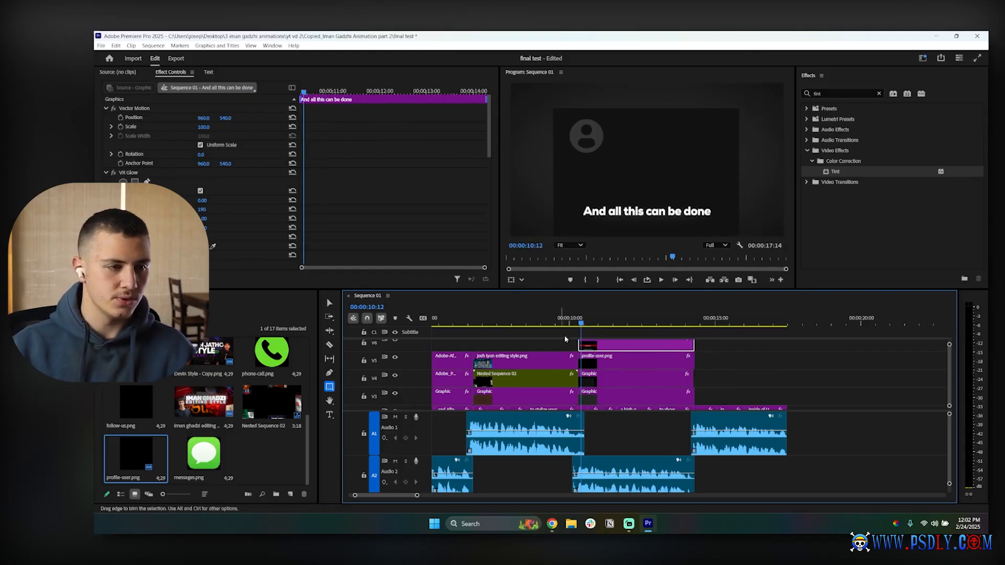
# Delete the effect between VR Glow and Text from the copied text clip.
pyautogui.scroll(-5, 357, 195)
pyautogui.click(138, 133)
pyautogui.press('Delete')
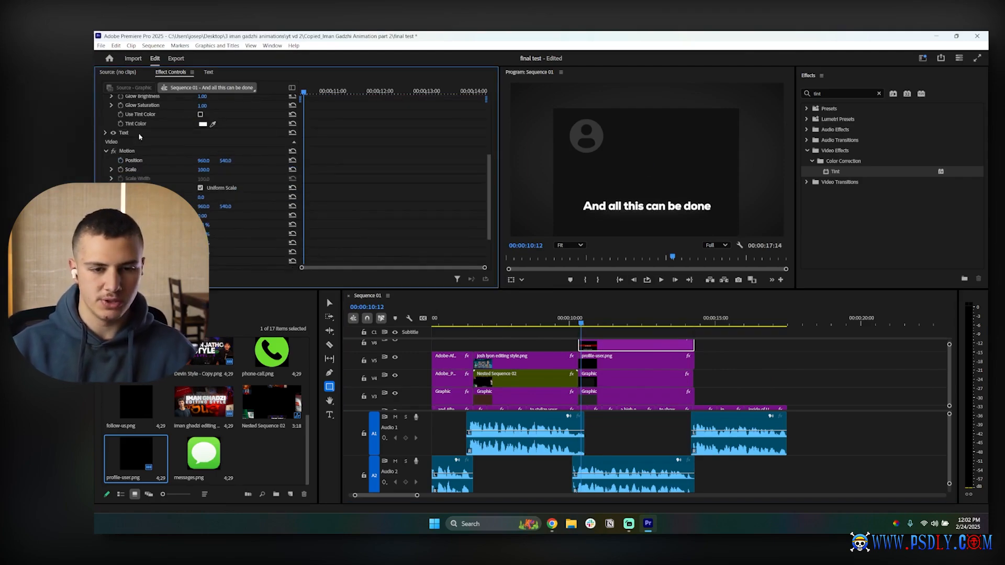
# Replace the copied caption's wording with the editor's first name followed by "| Video Editing".
pyautogui.click(626, 206)
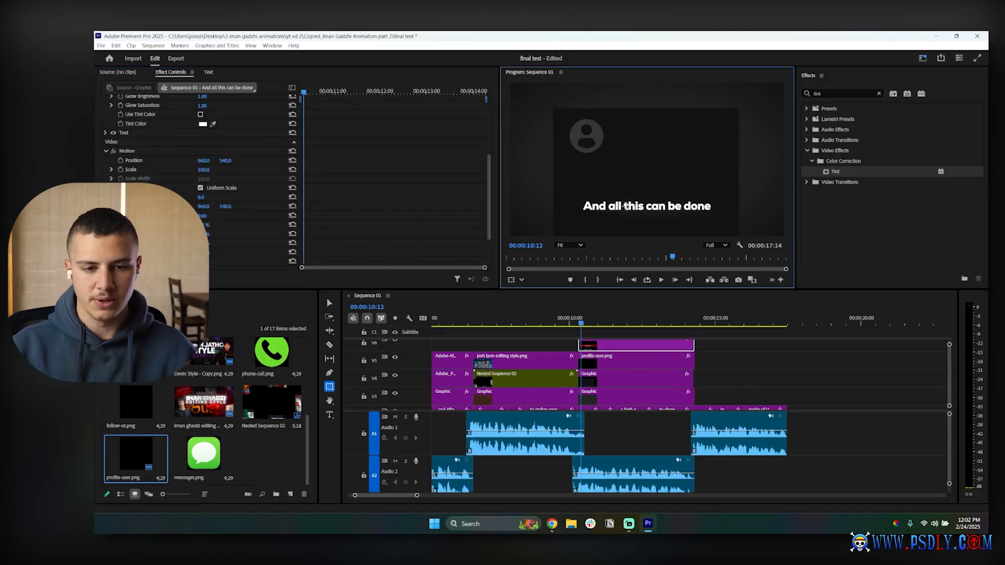
pyautogui.press('t')
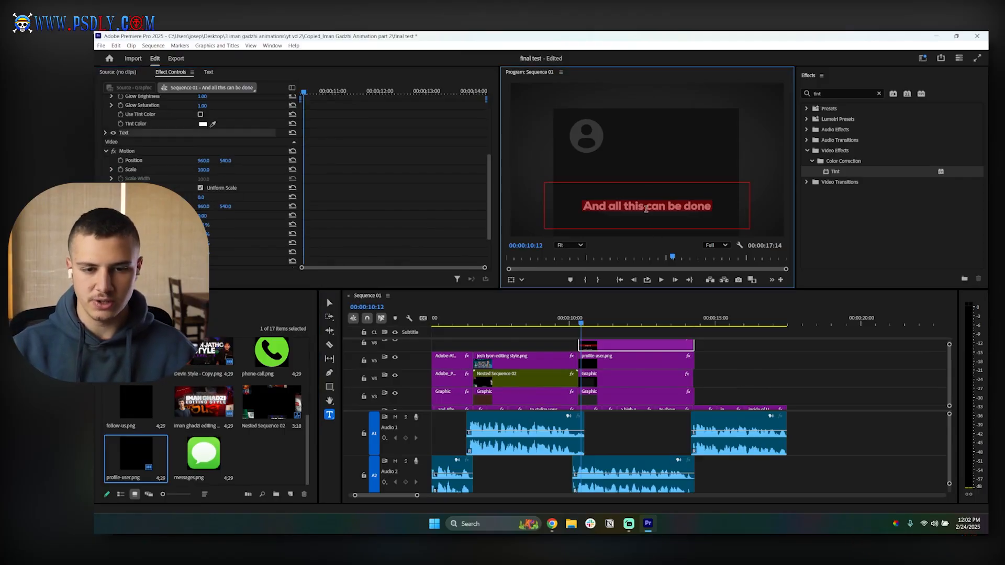
pyautogui.write('J')
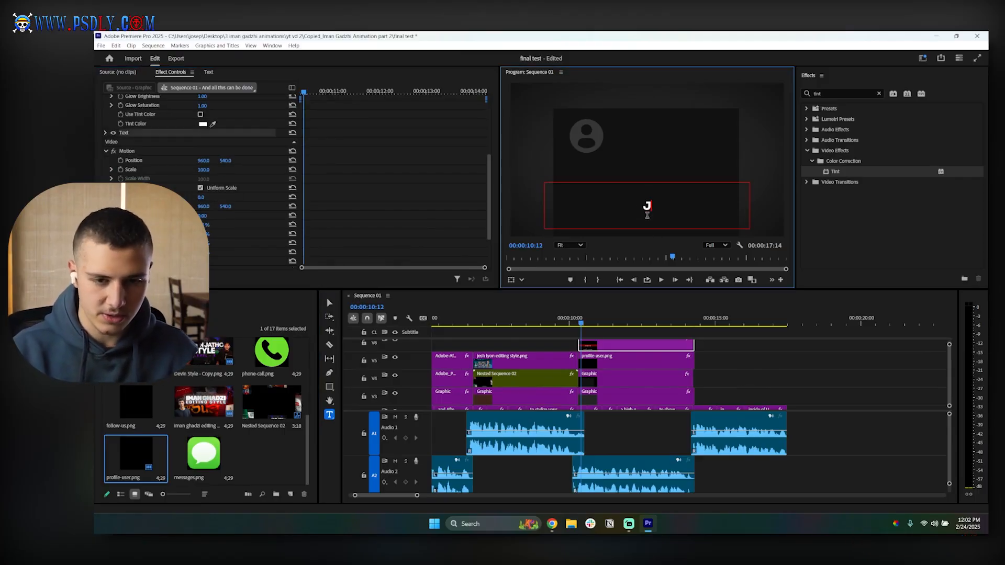
pyautogui.write('oseph | Video Editing')
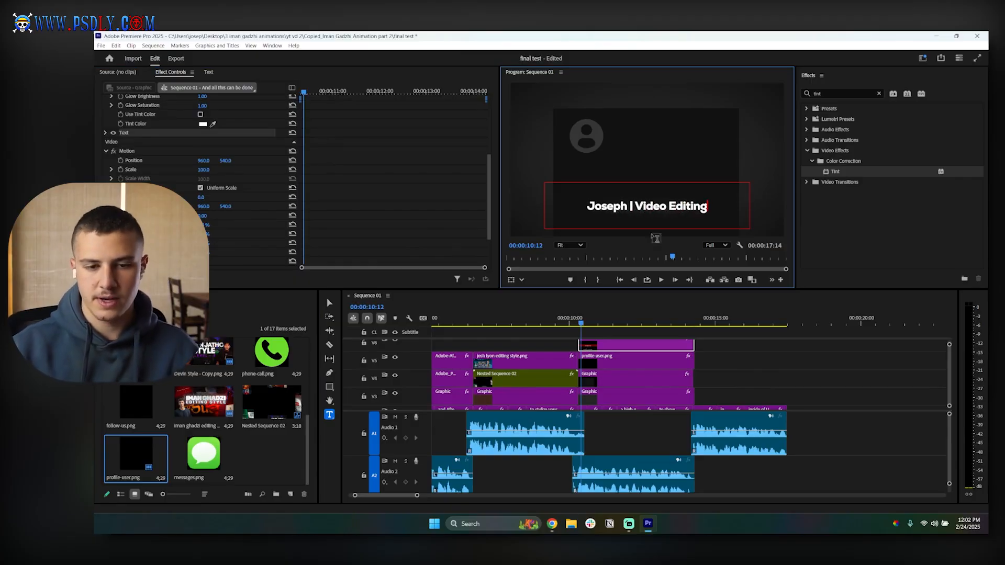
pyautogui.click(675, 433)
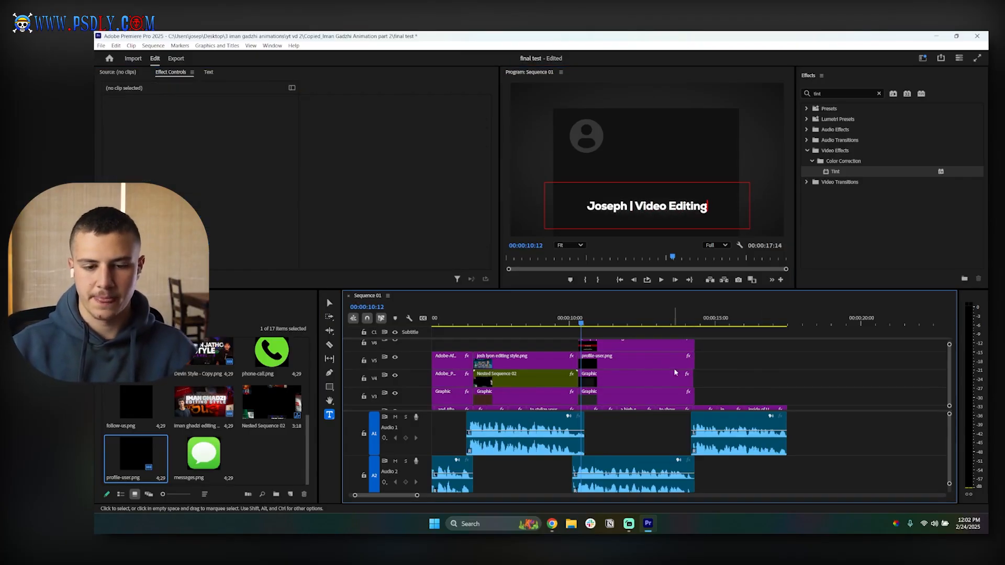
# Scale the name text to 72 and position it at 1034, 61 beside the profile icon.
pyautogui.click(656, 345)
pyautogui.moveTo(204, 128); pyautogui.dragTo(225, 120)
pyautogui.click(746, 376)
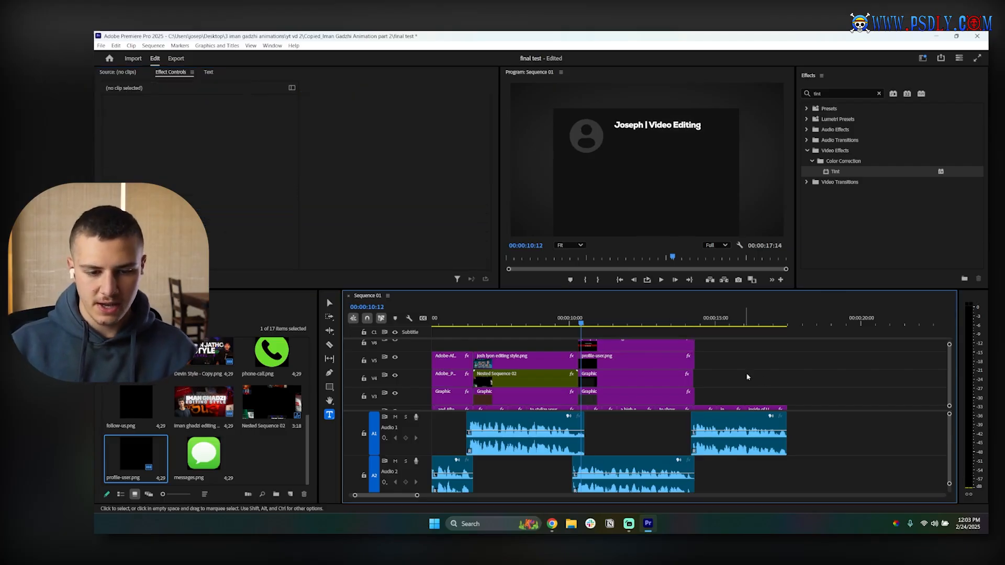
# Duplicate the name text clip onto V7 and position the copy below the original at 1034, 177.
pyautogui.scroll(2, 744, 375)
pyautogui.keyDown('alt'); pyautogui.moveTo(606, 381); pyautogui.dragTo(605, 366); pyautogui.keyUp('alt')
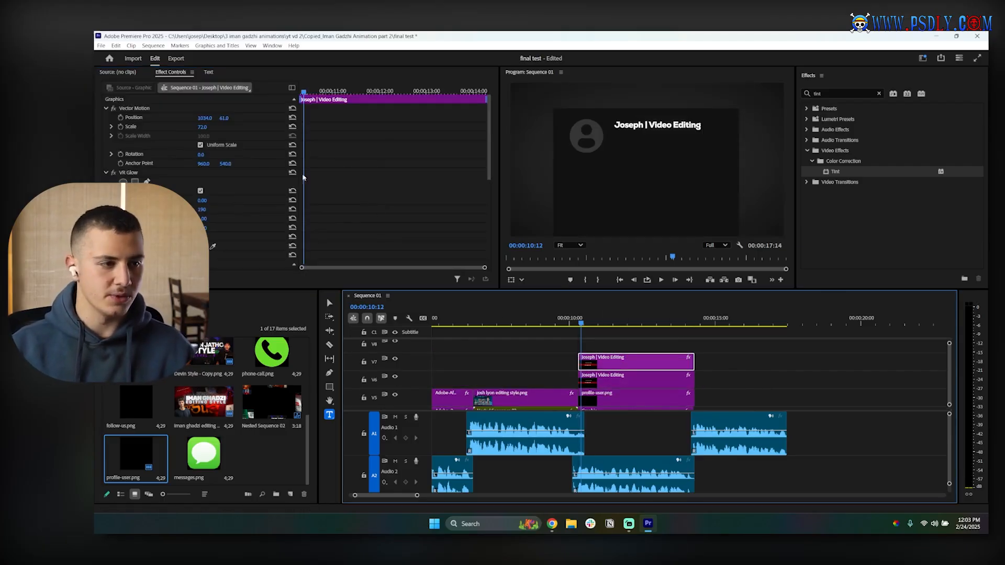
pyautogui.moveTo(226, 121); pyautogui.dragTo(216, 128)
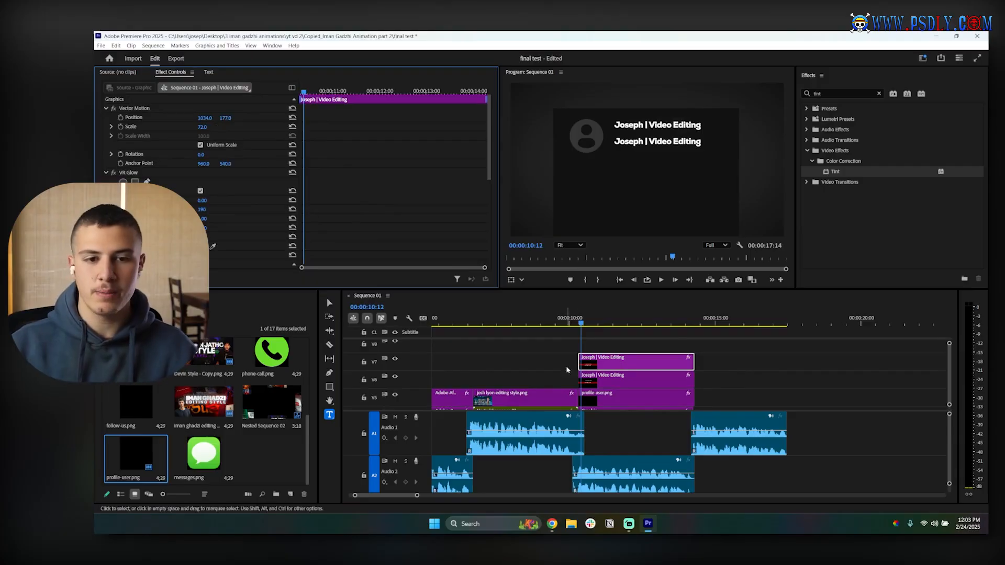
# Replace the duplicated text with "A freelance vidoe editor looking for jobs online that pay well".
pyautogui.click(635, 141)
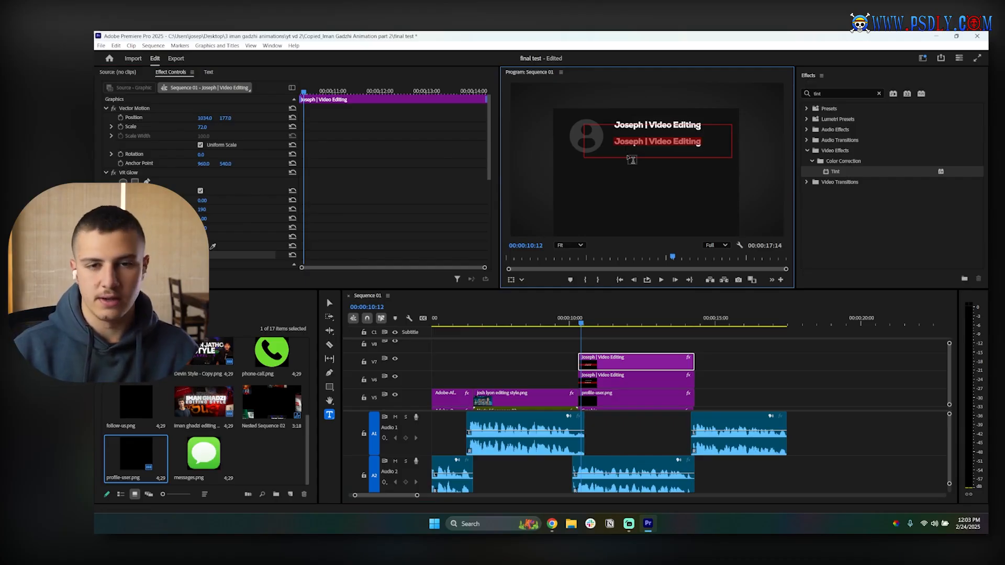
pyautogui.write('A freelanc')
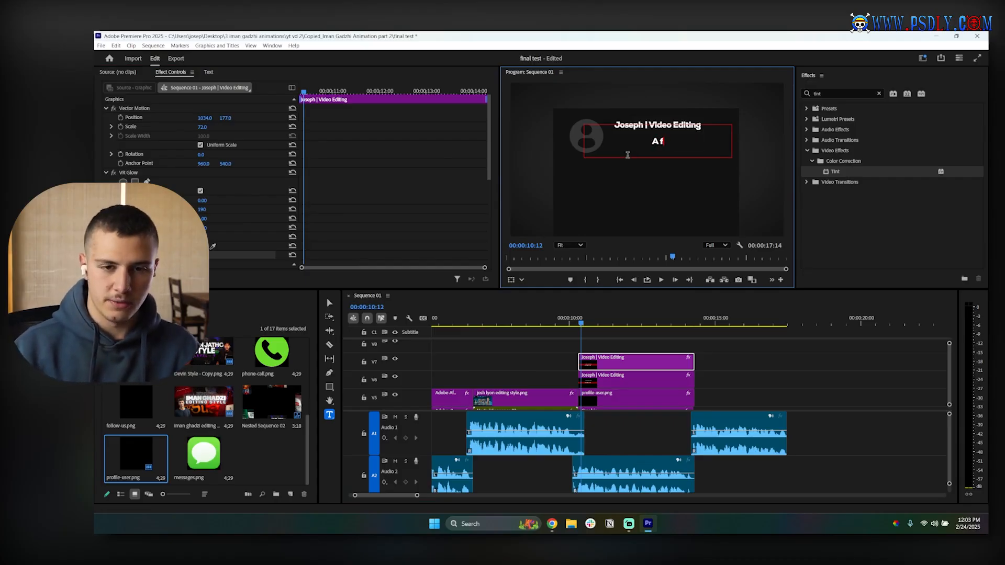
pyautogui.write('e vidoe edito')
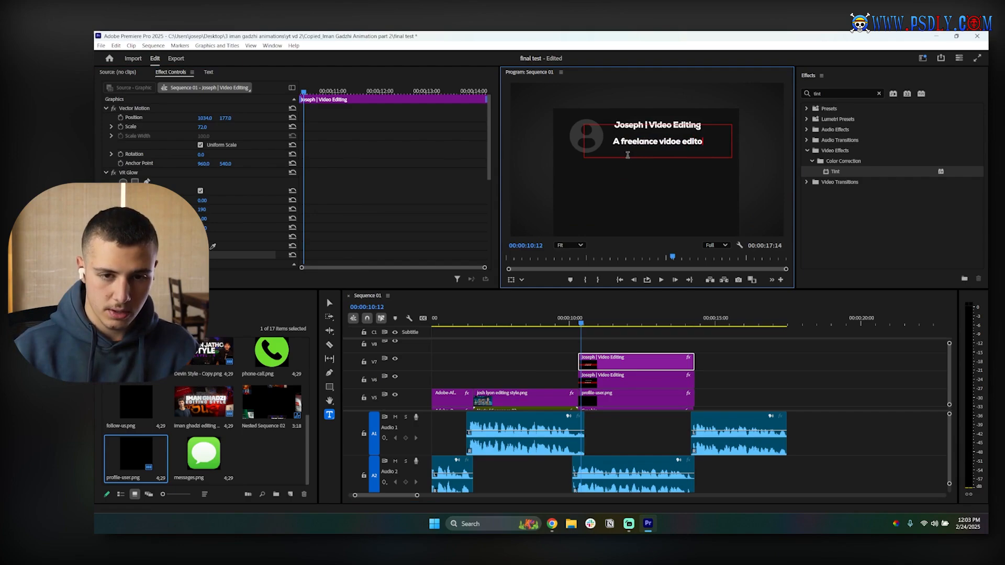
pyautogui.write('r looking')
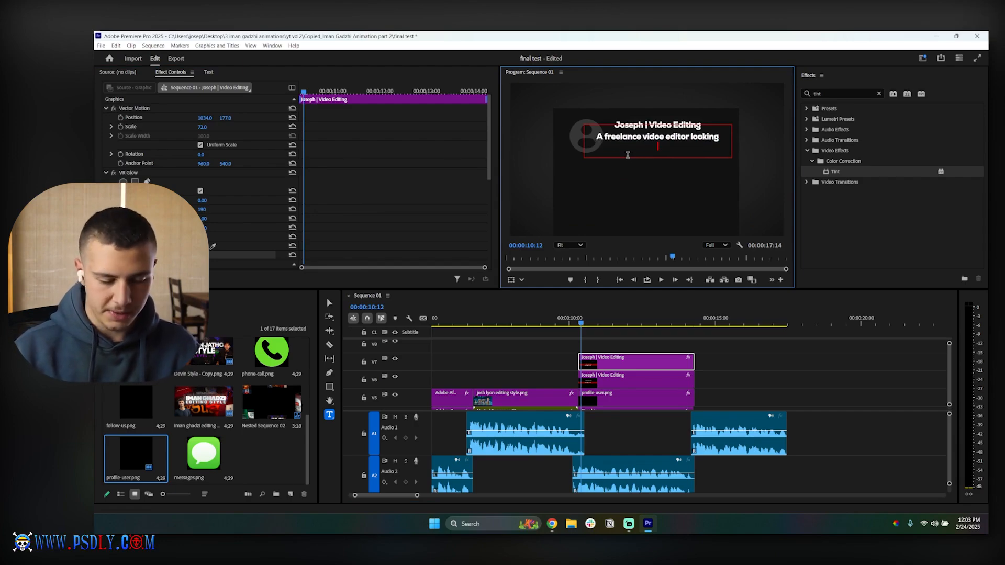
pyautogui.write(' for jobs onl')
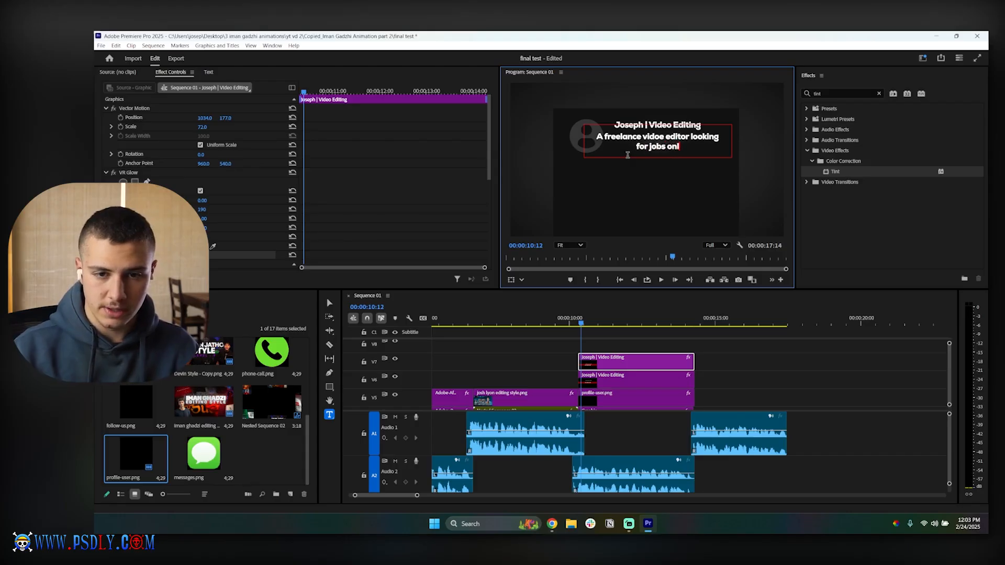
pyautogui.write('ine that pay well')
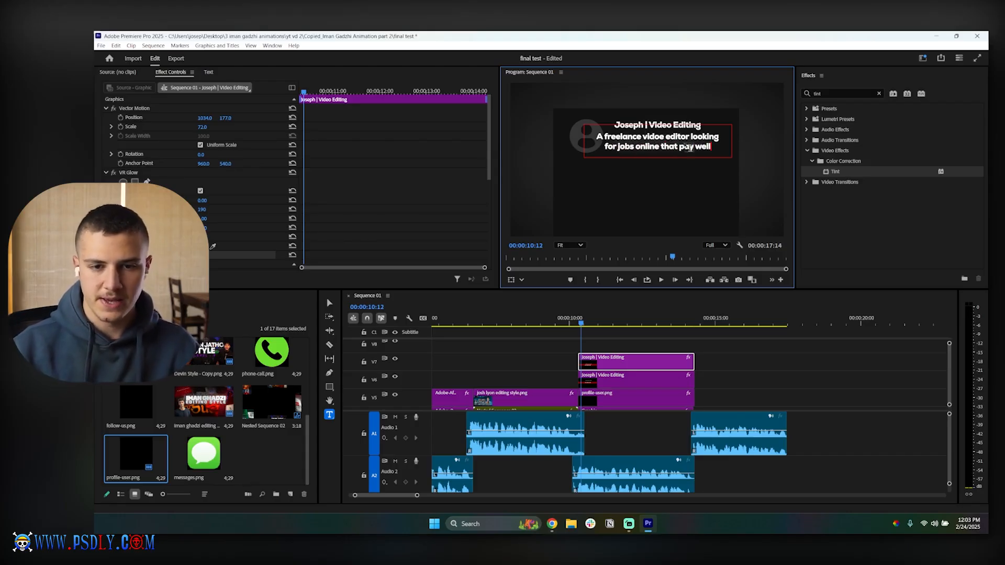
# Restyle the bio text as Nexa Extra Light, left-aligned, with a font size of 46.
pyautogui.moveTo(588, 143); pyautogui.dragTo(578, 142)
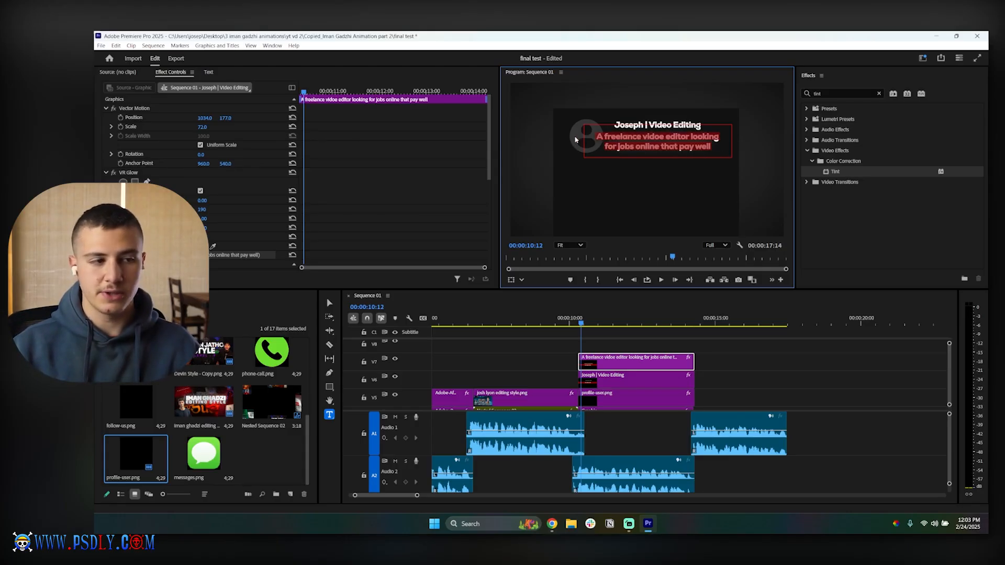
pyautogui.scroll(-2, 194, 210)
pyautogui.scroll(-1, 194, 183)
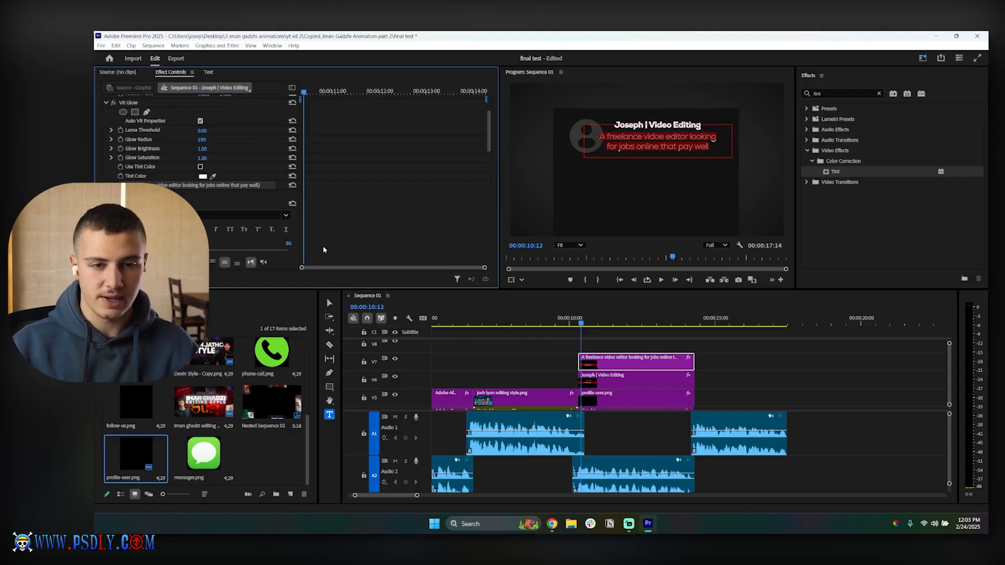
pyautogui.scroll(-1, 345, 229)
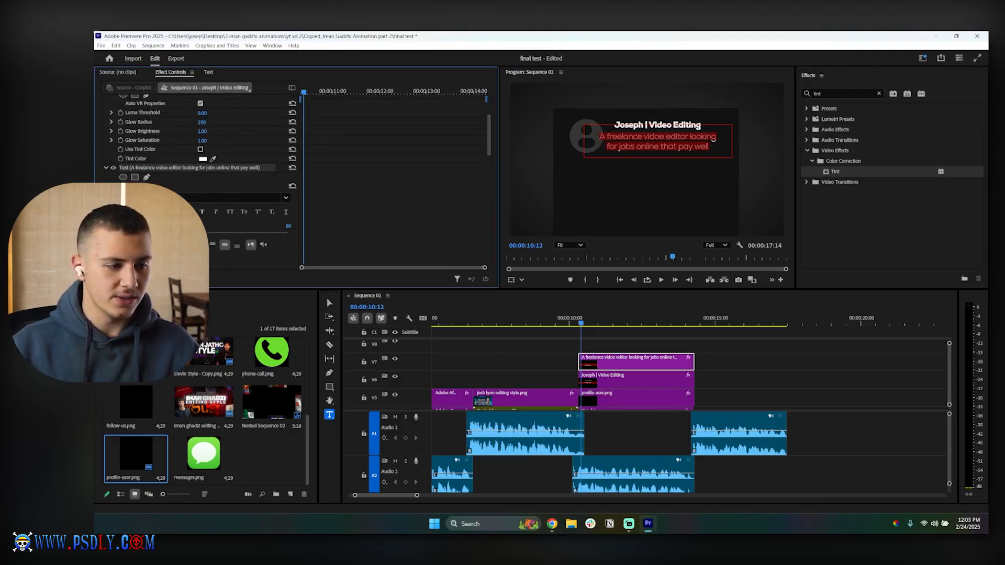
pyautogui.click(126, 244)
pyautogui.scroll(-4, 204, 183)
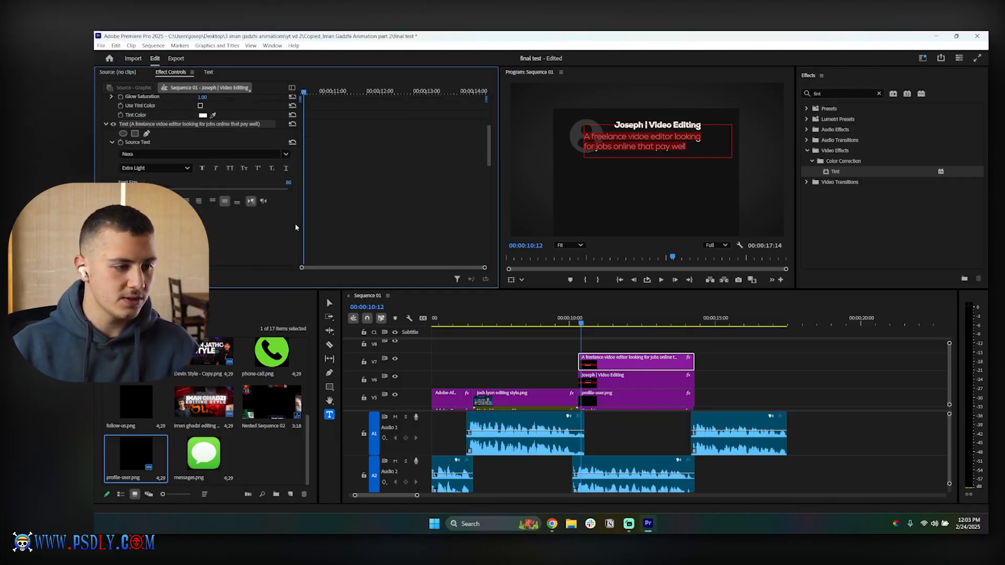
pyautogui.moveTo(154, 163); pyautogui.dragTo(142, 165)
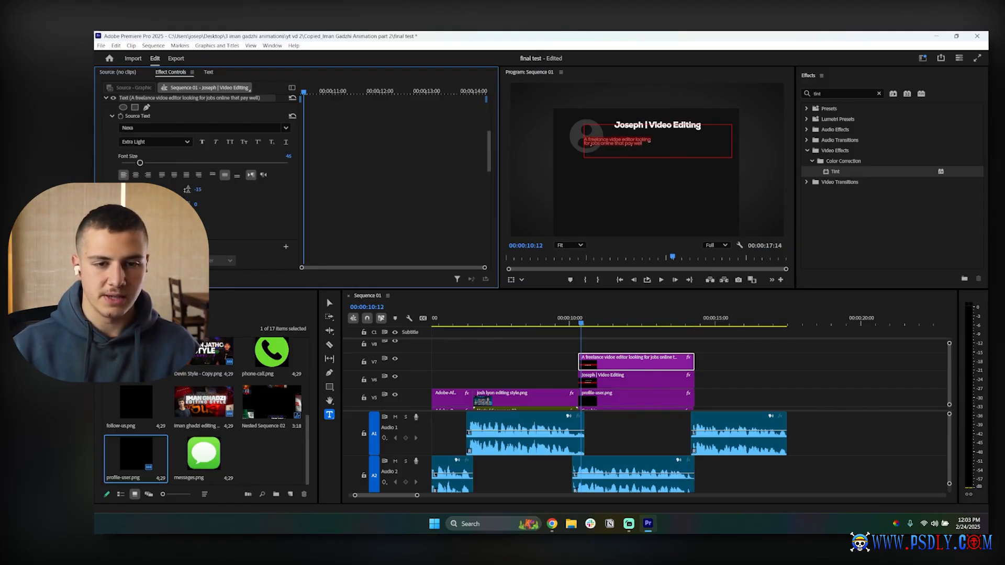
pyautogui.click(745, 358)
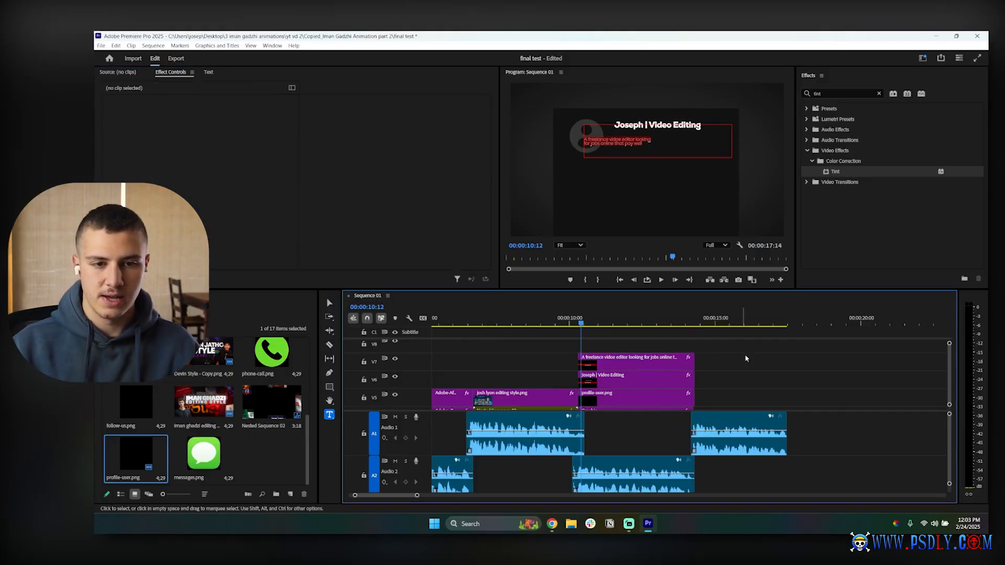
# Move the bio text directly beneath the name, and set the name text's position to 1034, 117.
pyautogui.click(598, 367)
pyautogui.moveTo(204, 118)
pyautogui.mouseDown()
pyautogui.moveTo(220, 118)
pyautogui.moveTo(194, 117)
pyautogui.mouseUp()
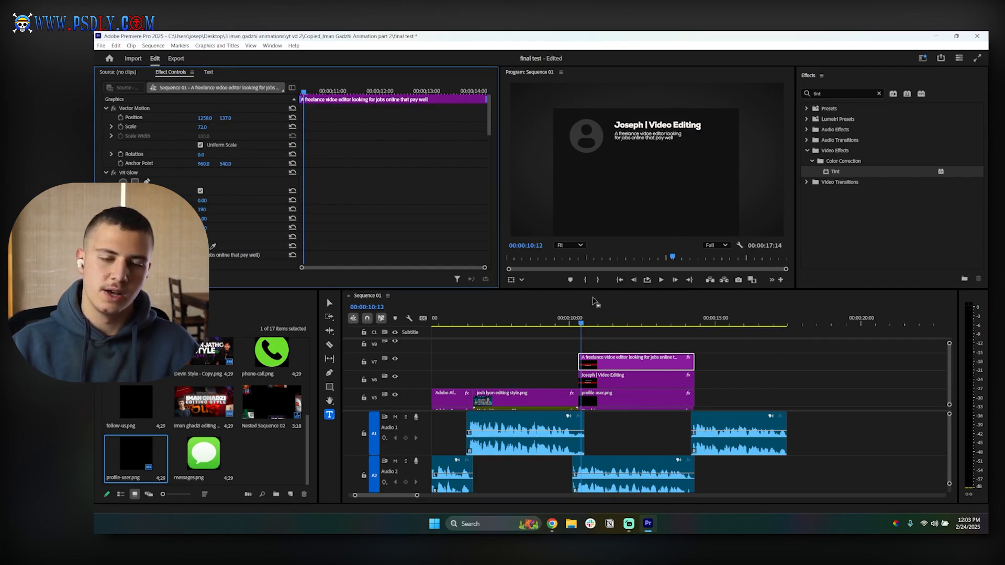
pyautogui.moveTo(226, 117)
pyautogui.mouseDown()
pyautogui.moveTo(252, 118)
pyautogui.moveTo(233, 117)
pyautogui.mouseUp()
pyautogui.click(594, 378)
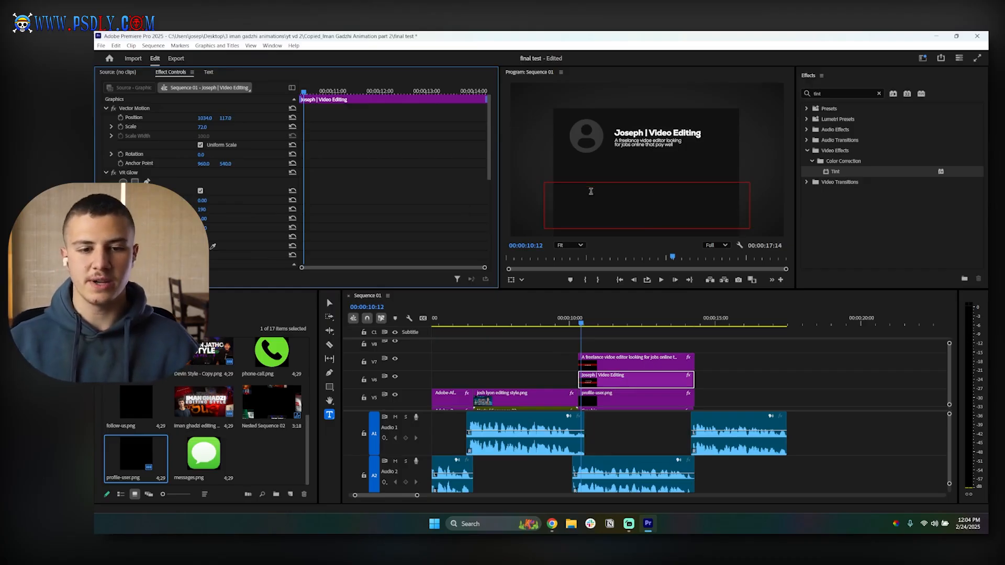
pyautogui.click(502, 377)
# Add messages.png on V8, trim it to match the card clips, and place it scaled down in the card's lower-left area.
pyautogui.moveTo(205, 455); pyautogui.dragTo(580, 364)
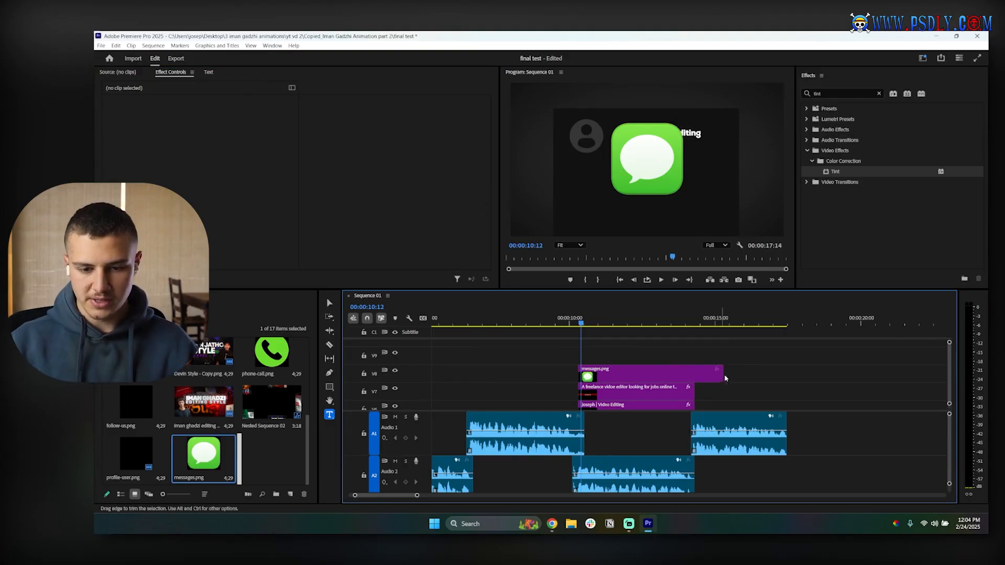
pyautogui.moveTo(725, 378); pyautogui.dragTo(692, 372)
pyautogui.moveTo(204, 127); pyautogui.dragTo(285, 119)
# Add phone-call.png on V9, trim it to match the other clips, and set its scale to 40 and position to 961, 808.
pyautogui.moveTo(272, 352); pyautogui.dragTo(578, 359)
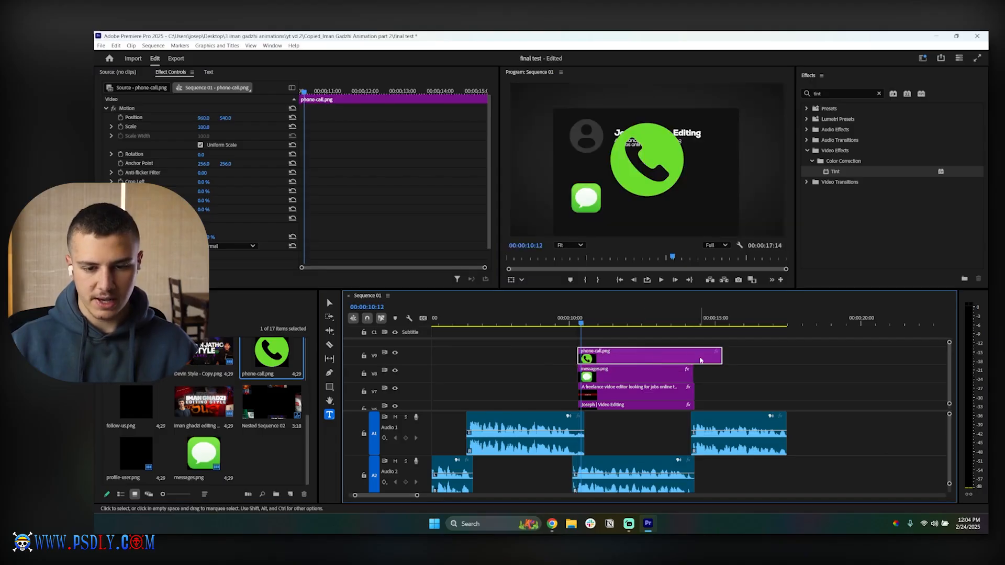
pyautogui.moveTo(718, 358); pyautogui.dragTo(692, 358)
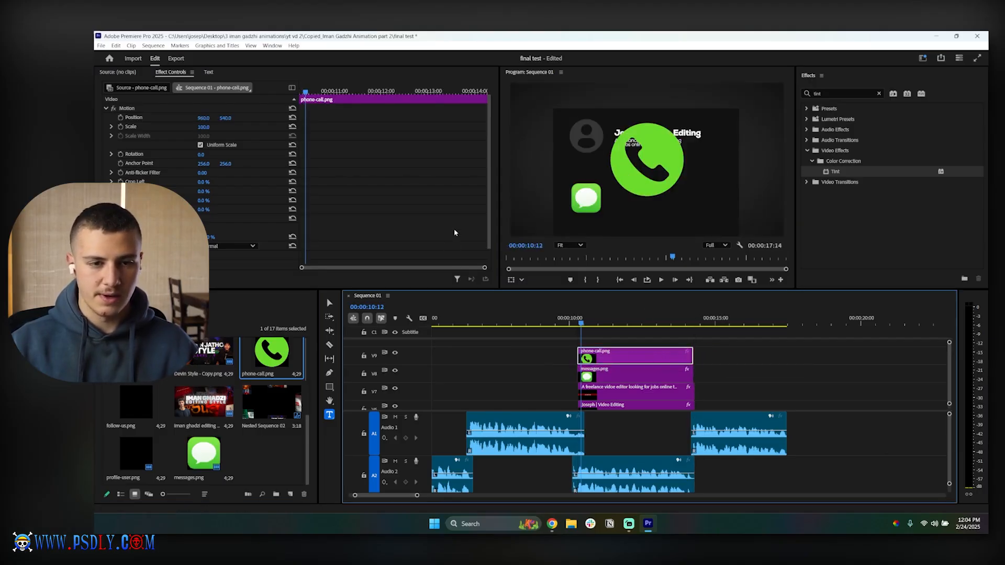
pyautogui.moveTo(207, 118); pyautogui.dragTo(366, 119)
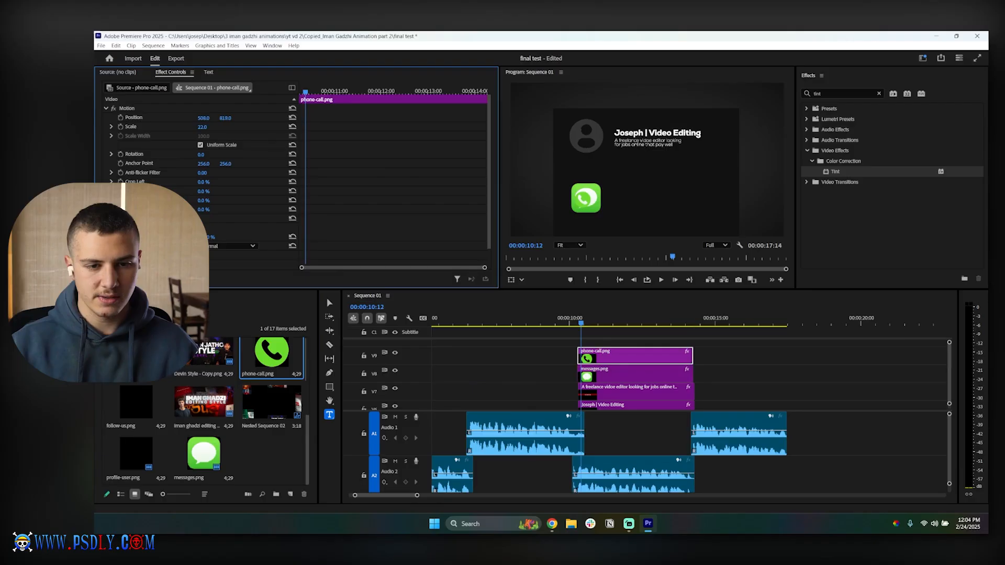
pyautogui.moveTo(205, 118)
pyautogui.mouseDown()
pyautogui.moveTo(220, 118)
pyautogui.moveTo(204, 127)
pyautogui.moveTo(202, 117)
pyautogui.mouseUp()
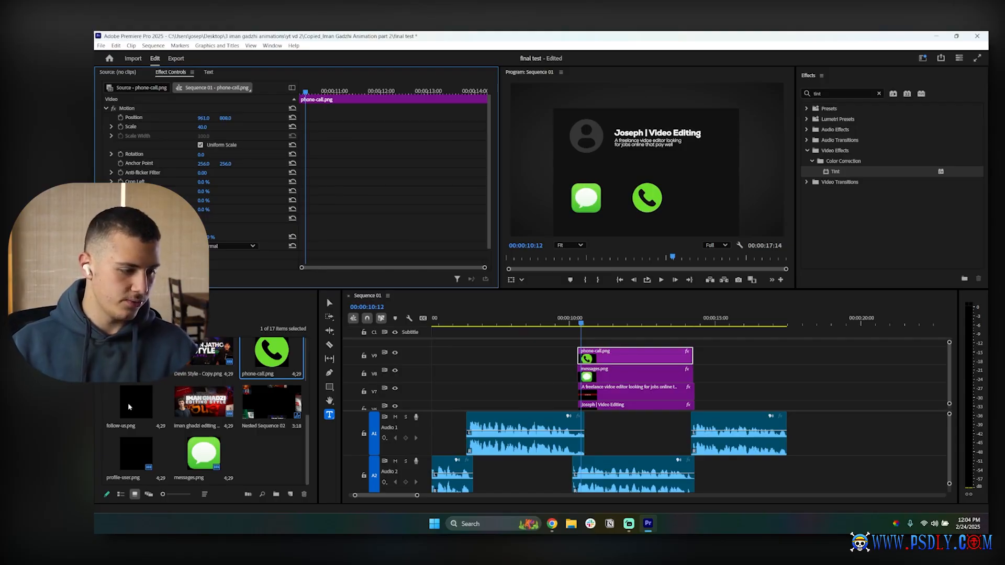
# Add follow-us.png on V10, trim it to match the other clips, and set its scale to 41 and position to 1353, 804.
pyautogui.moveTo(128, 403); pyautogui.dragTo(581, 345)
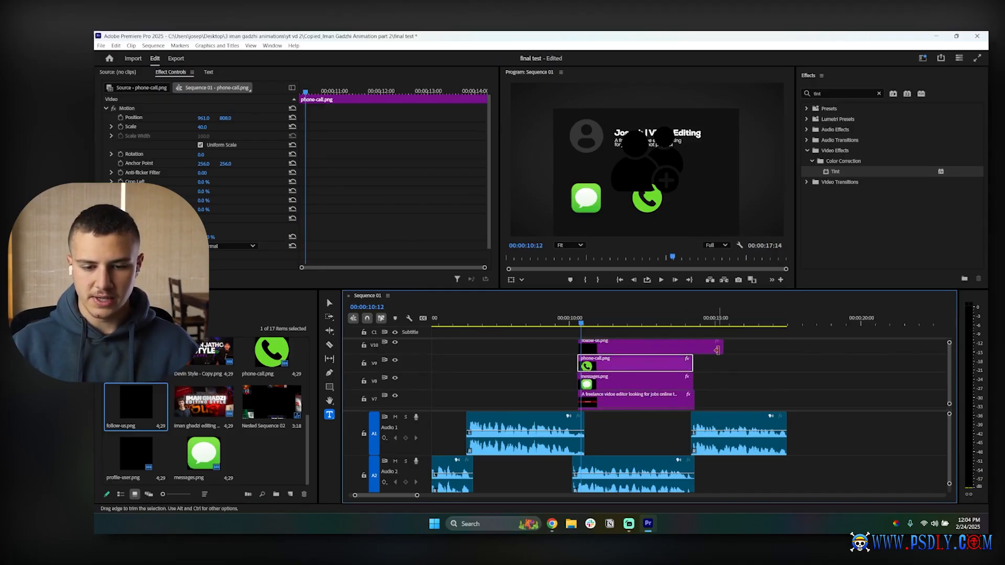
pyautogui.moveTo(717, 350); pyautogui.dragTo(693, 348)
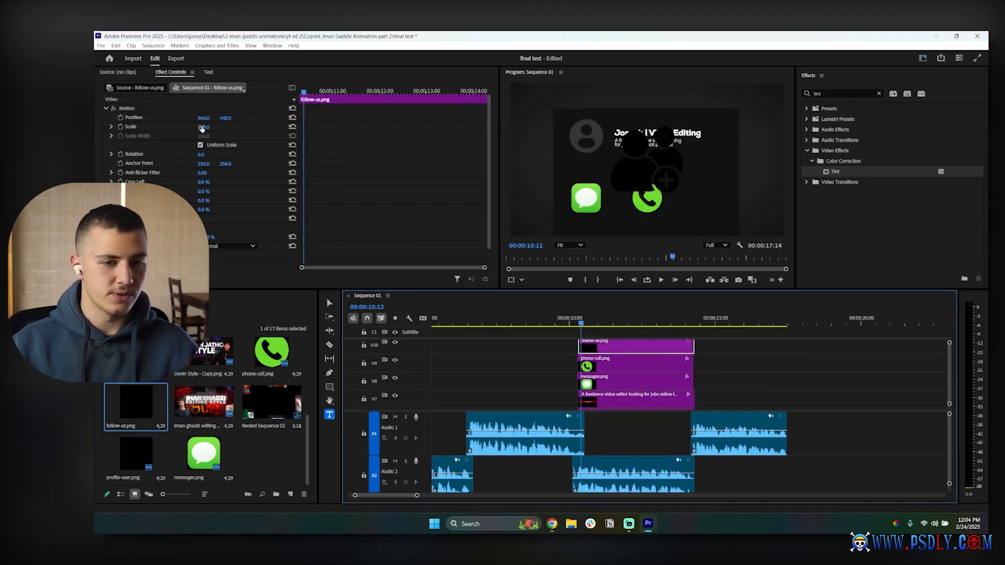
pyautogui.moveTo(202, 128); pyautogui.dragTo(350, 119)
pyautogui.moveTo(202, 127)
pyautogui.mouseDown()
pyautogui.moveTo(193, 127)
pyautogui.moveTo(208, 118)
pyautogui.mouseUp()
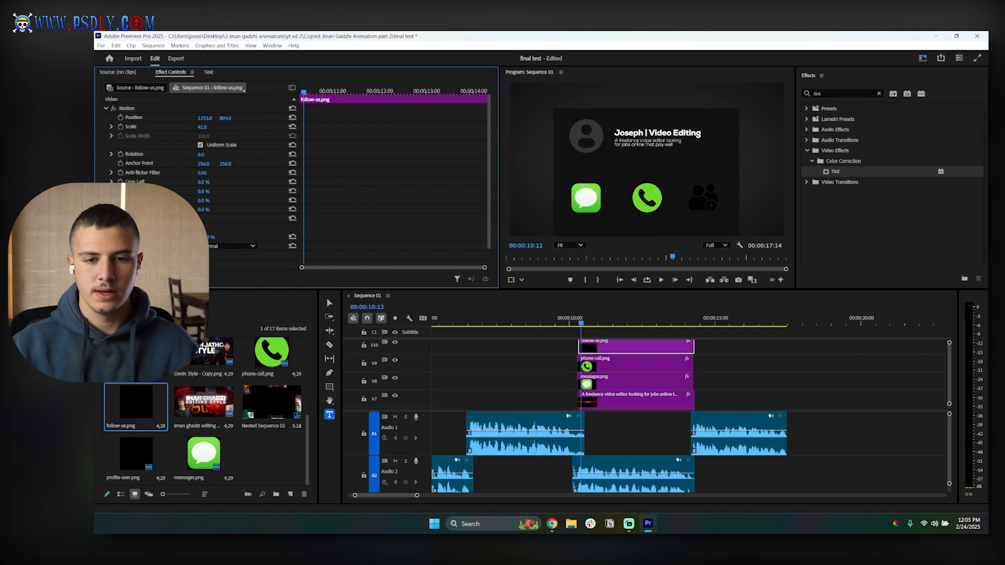
# Apply the Tint effect to the messages.png clip and map black to grey 9D9D9D.
pyautogui.moveTo(835, 173); pyautogui.dragTo(610, 385)
pyautogui.scroll(-3, 376, 262)
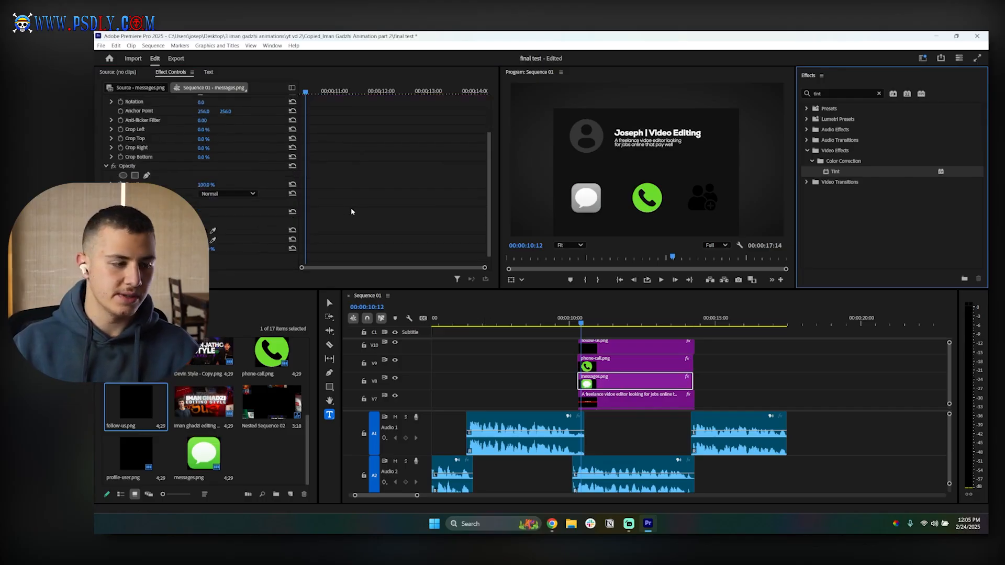
pyautogui.click(204, 218)
pyautogui.moveTo(468, 280); pyautogui.dragTo(419, 326)
pyautogui.click(606, 390)
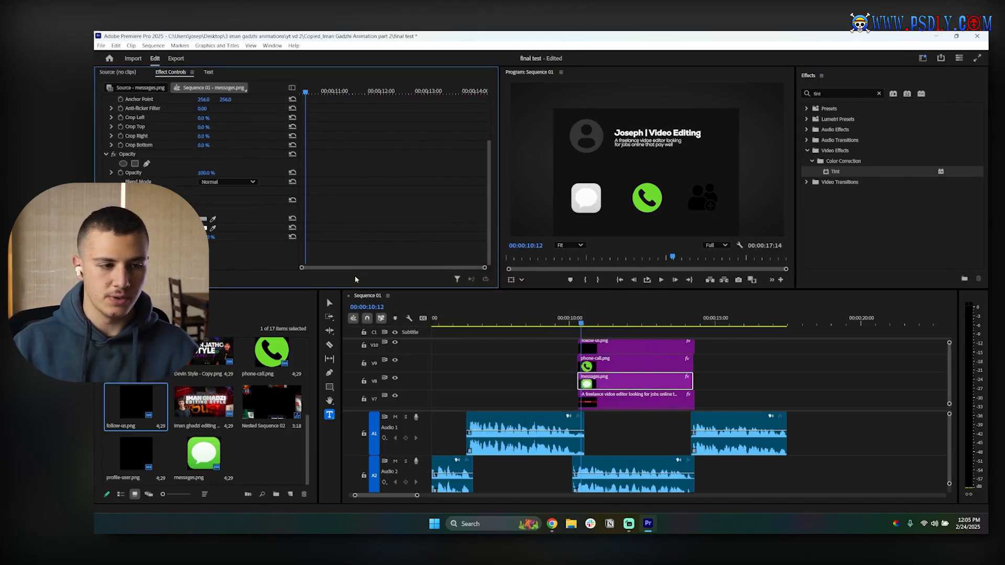
# Change the messages icon's tint so that black maps to a saturated orange.
pyautogui.click(205, 220)
pyautogui.click(559, 293)
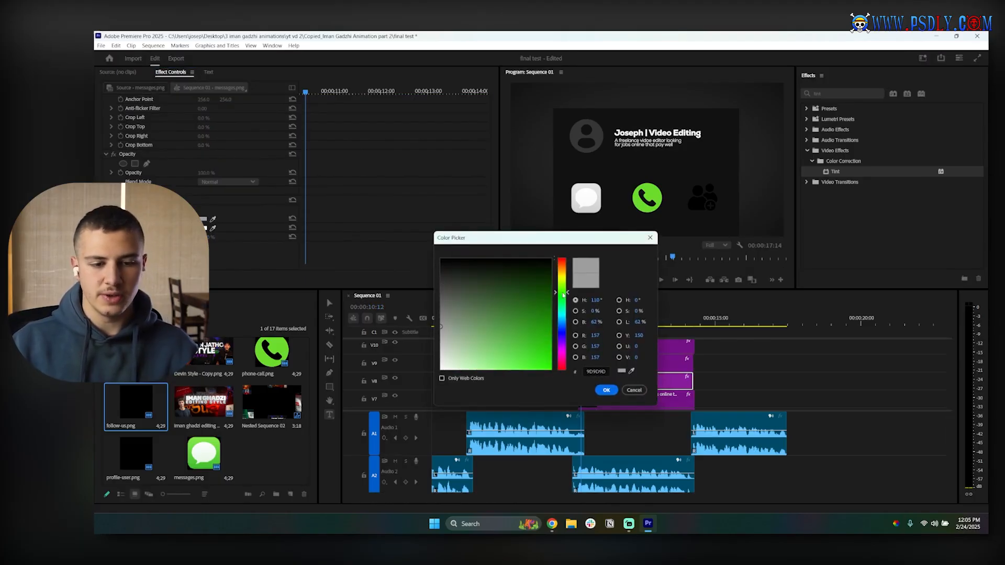
pyautogui.moveTo(546, 362); pyautogui.dragTo(565, 269)
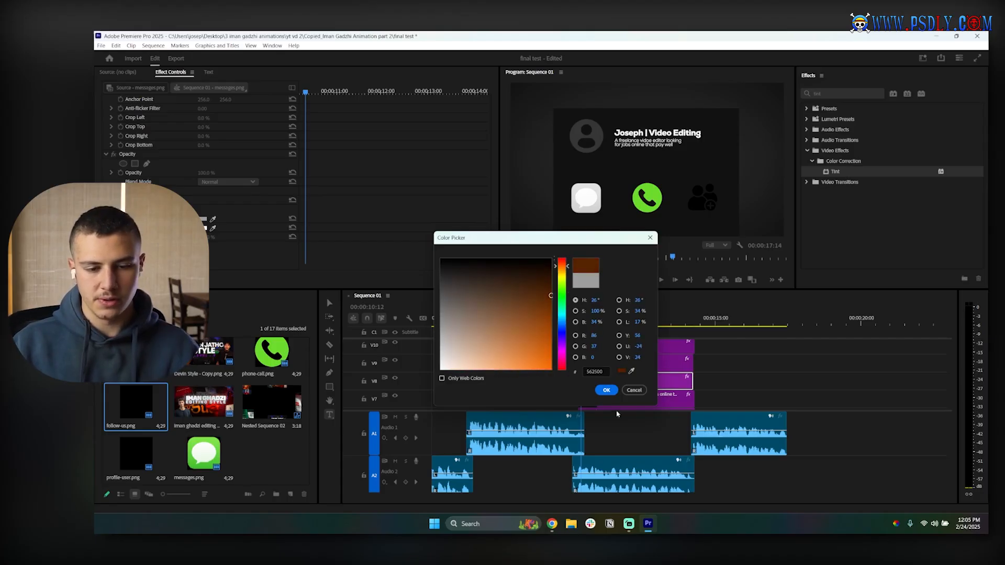
pyautogui.click(606, 390)
pyautogui.click(204, 220)
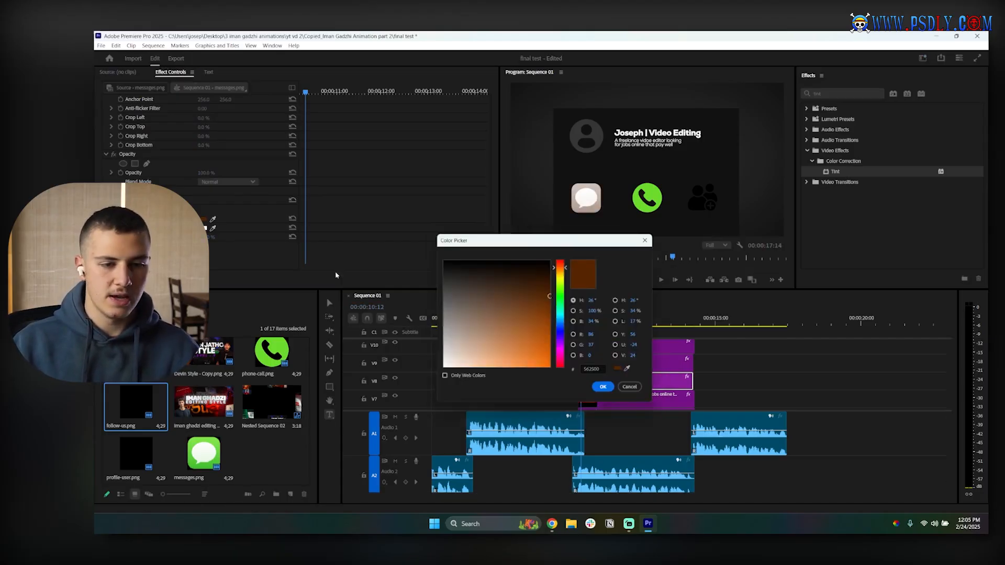
pyautogui.click(605, 390)
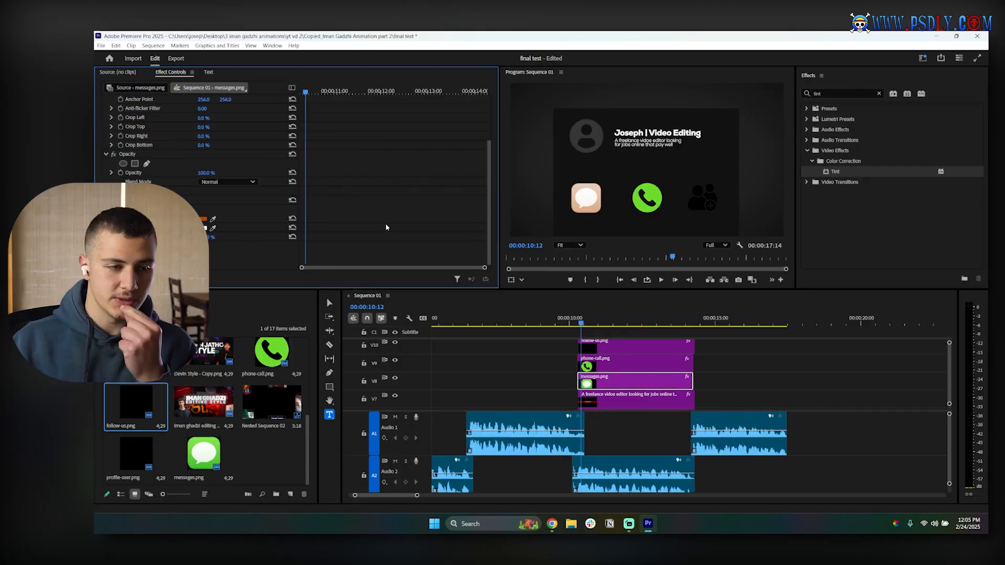
# Map white to very dark brown 2C1100 in the messages icon's tint.
pyautogui.click(204, 228)
pyautogui.click(562, 268)
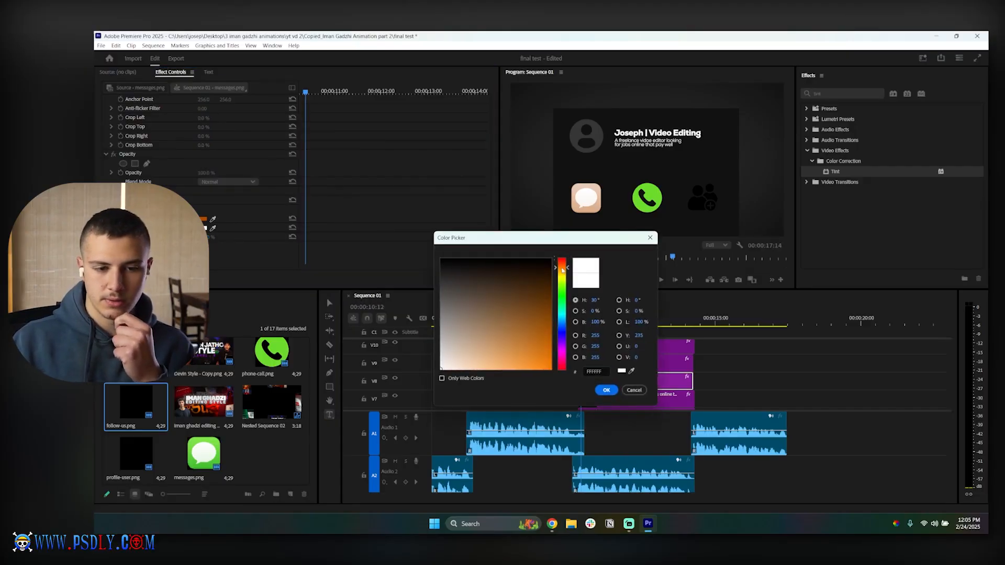
pyautogui.moveTo(563, 269); pyautogui.dragTo(562, 265)
pyautogui.click(551, 277)
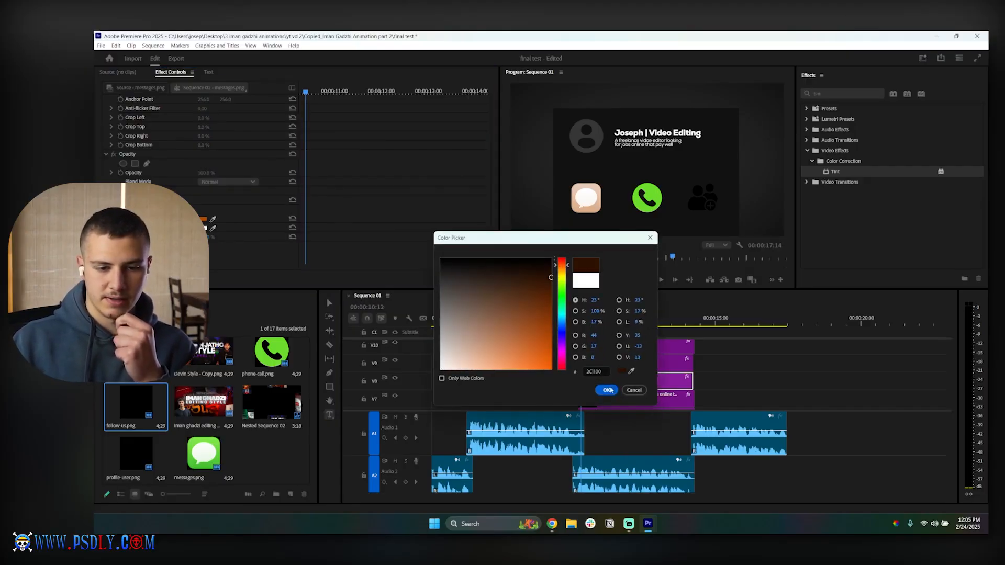
pyautogui.click(607, 389)
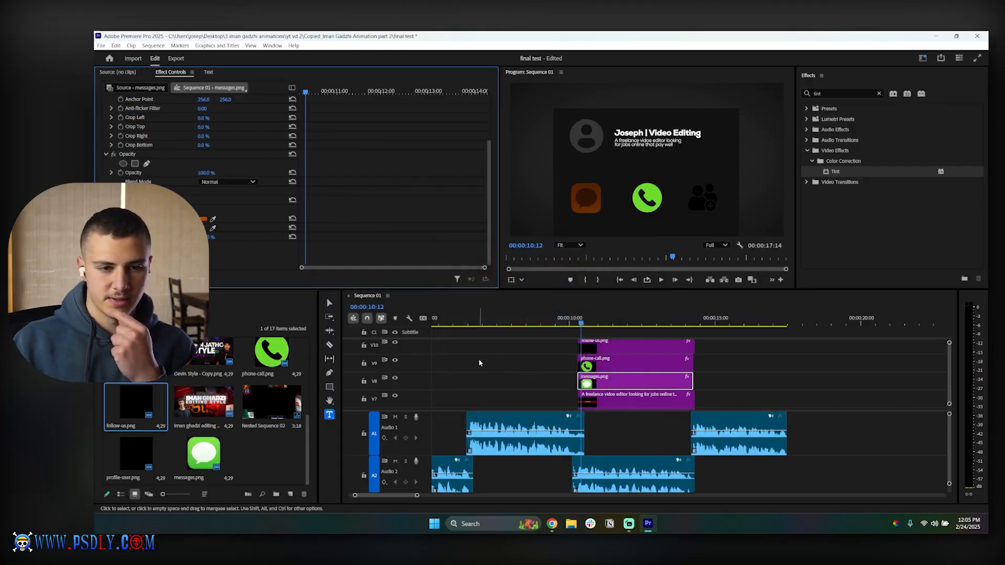
# Apply the Tint effect to the phone-call.png clip and map black to orange A44100.
pyautogui.click(623, 363)
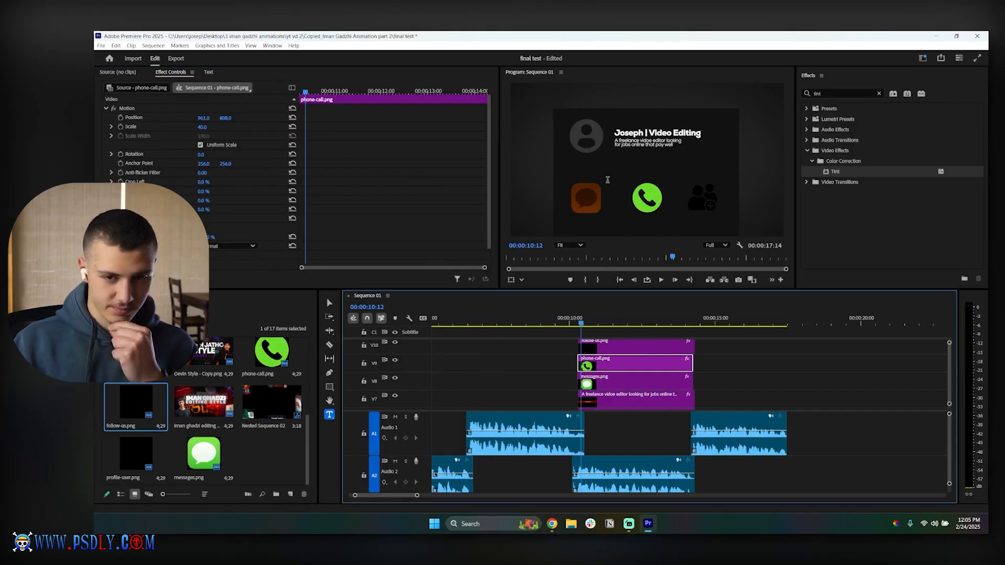
pyautogui.moveTo(835, 171); pyautogui.dragTo(665, 369)
pyautogui.scroll(-3, 340, 208)
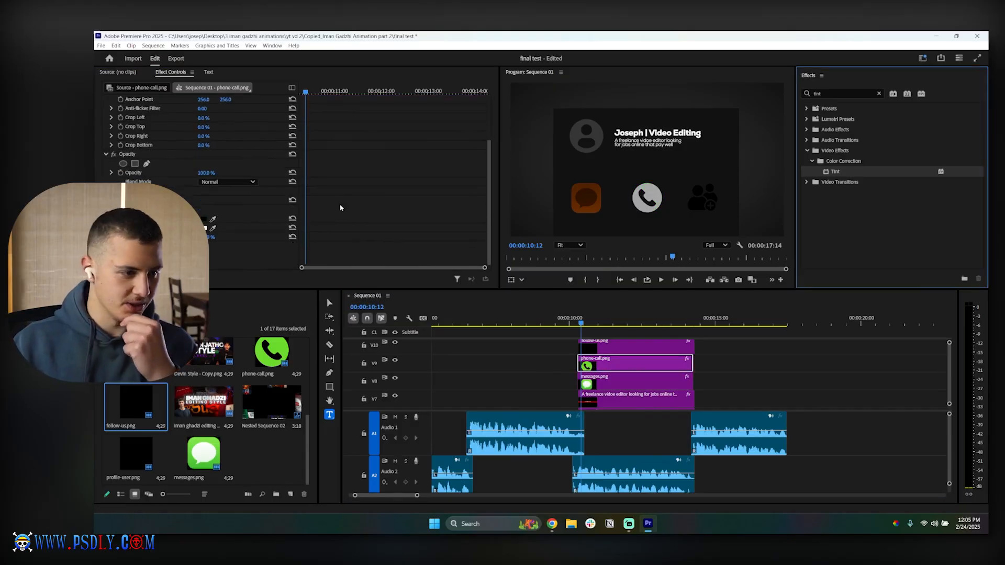
pyautogui.click(204, 219)
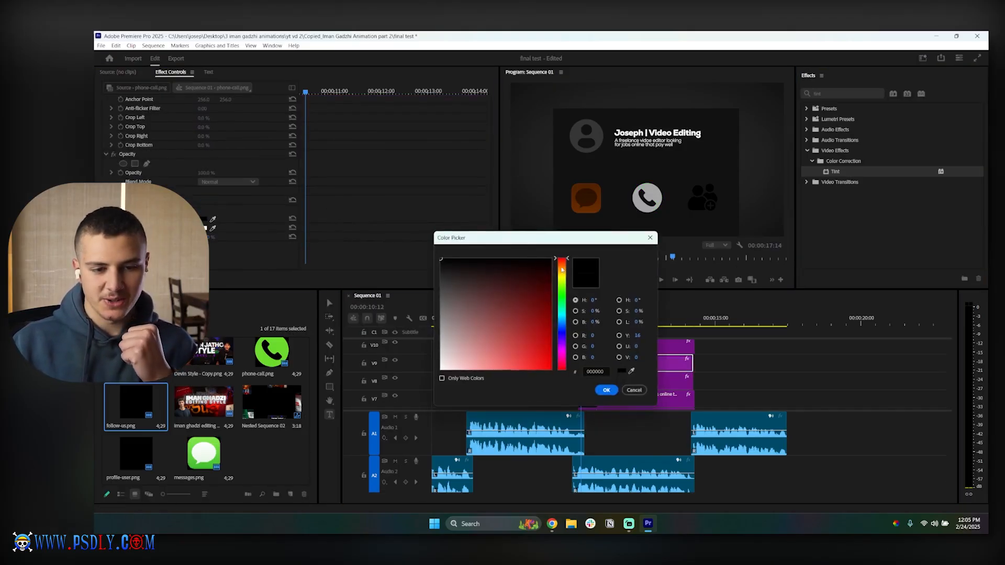
pyautogui.moveTo(562, 270); pyautogui.dragTo(562, 266)
pyautogui.click(550, 279)
pyautogui.click(606, 389)
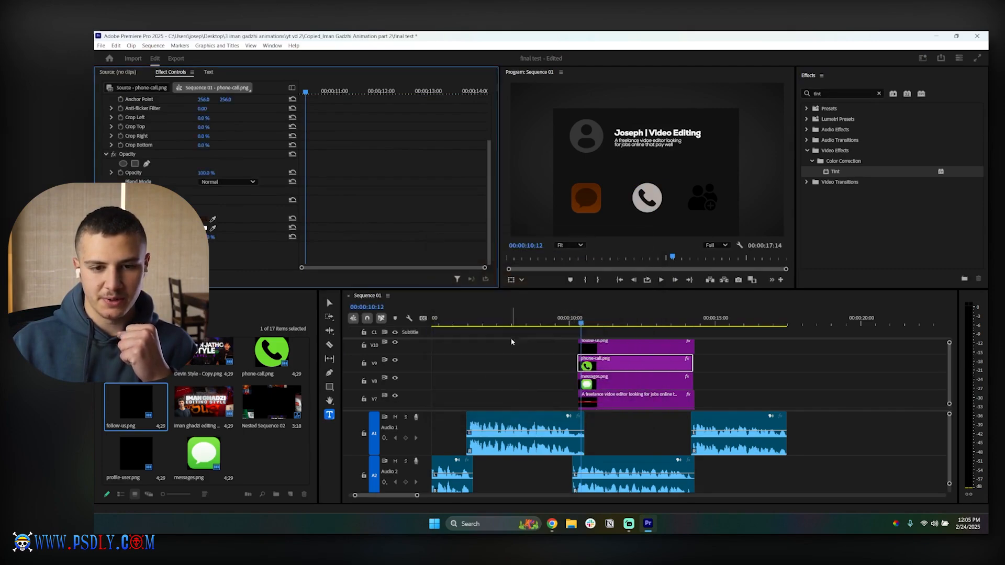
pyautogui.click(204, 219)
pyautogui.click(532, 322)
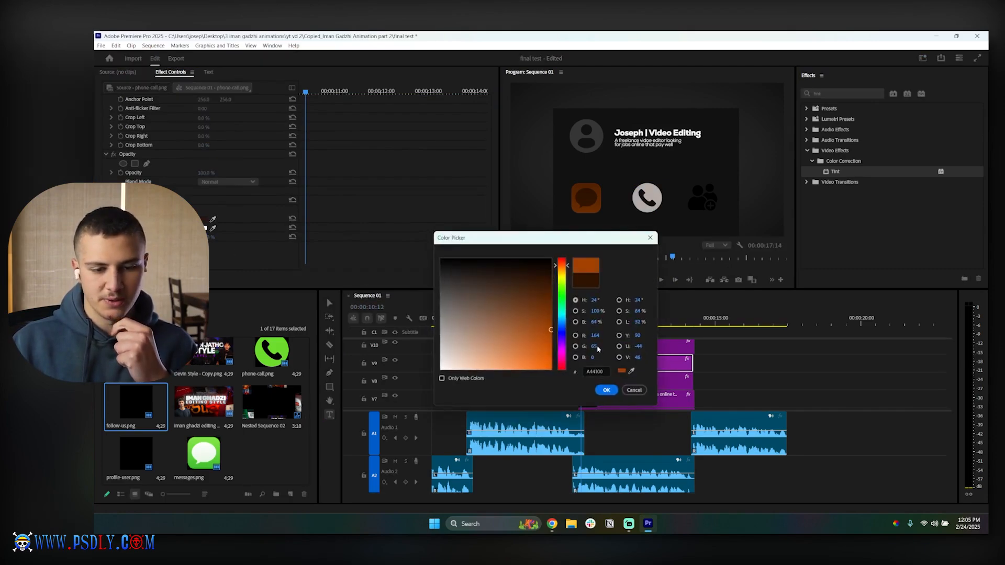
pyautogui.click(606, 390)
# Map white to a dark orange-brown in the phone icon's tint.
pyautogui.click(204, 228)
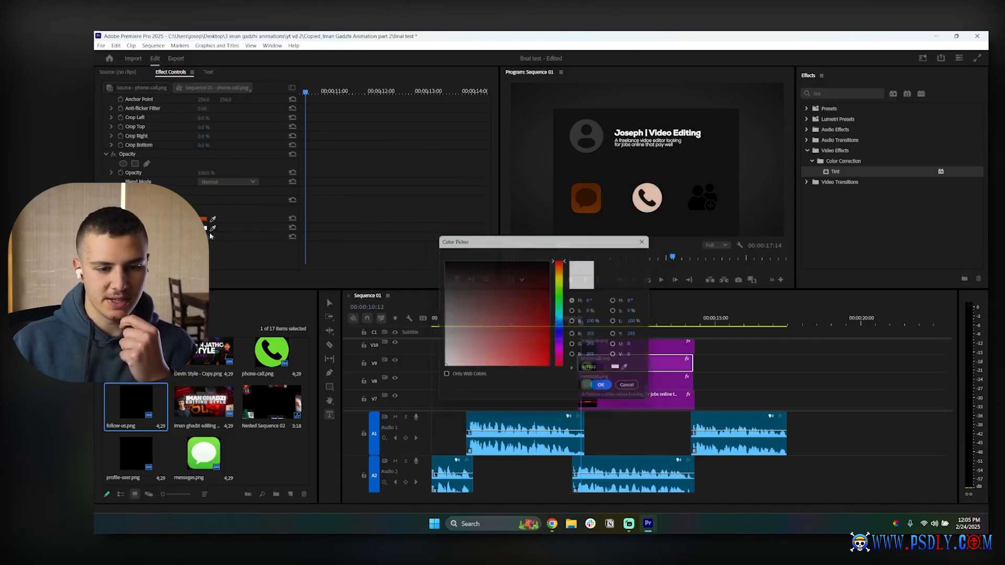
pyautogui.moveTo(562, 270); pyautogui.dragTo(563, 266)
pyautogui.click(535, 304)
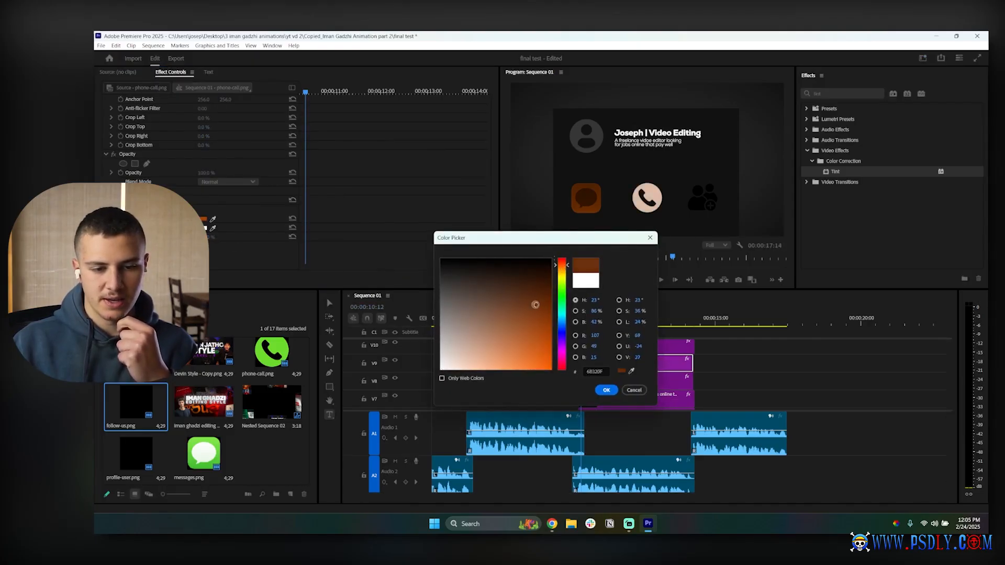
pyautogui.click(607, 390)
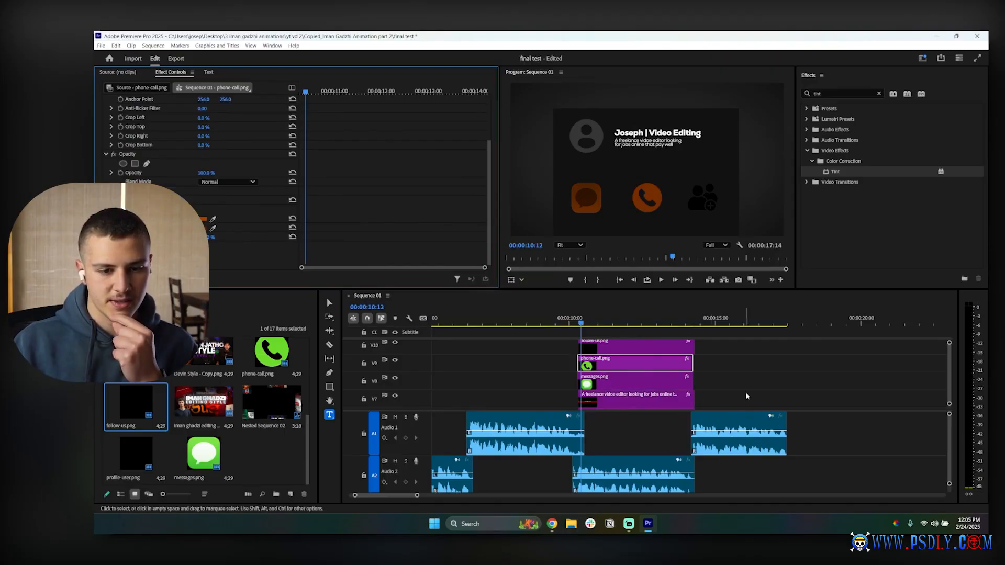
# Apply the Tint effect to the follow-us.png clip and map black to the orange sampled from the phone icon.
pyautogui.moveTo(617, 346); pyautogui.dragTo(602, 351)
pyautogui.moveTo(835, 172); pyautogui.dragTo(608, 346)
pyautogui.scroll(-2, 309, 233)
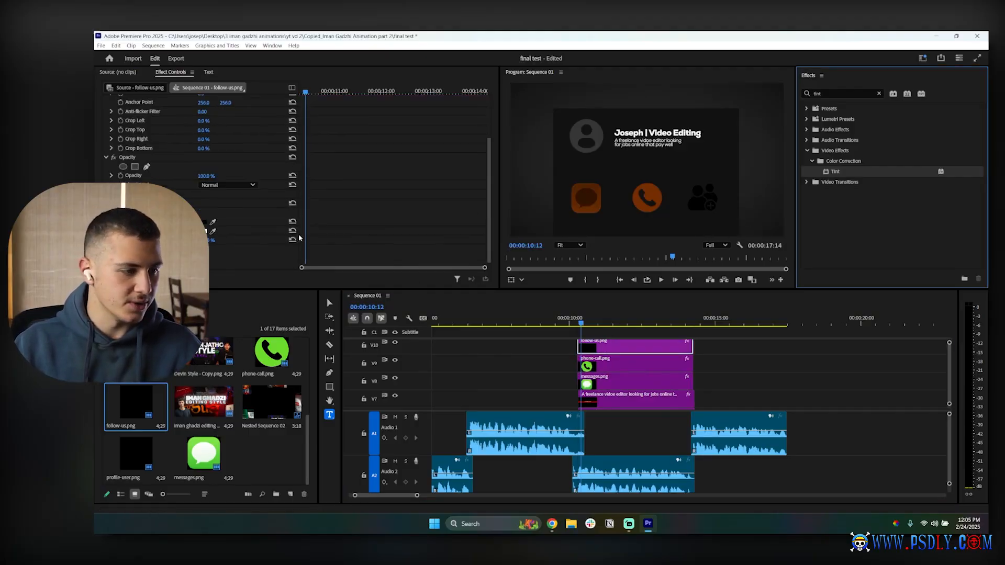
pyautogui.click(204, 222)
pyautogui.moveTo(562, 274); pyautogui.dragTo(563, 263)
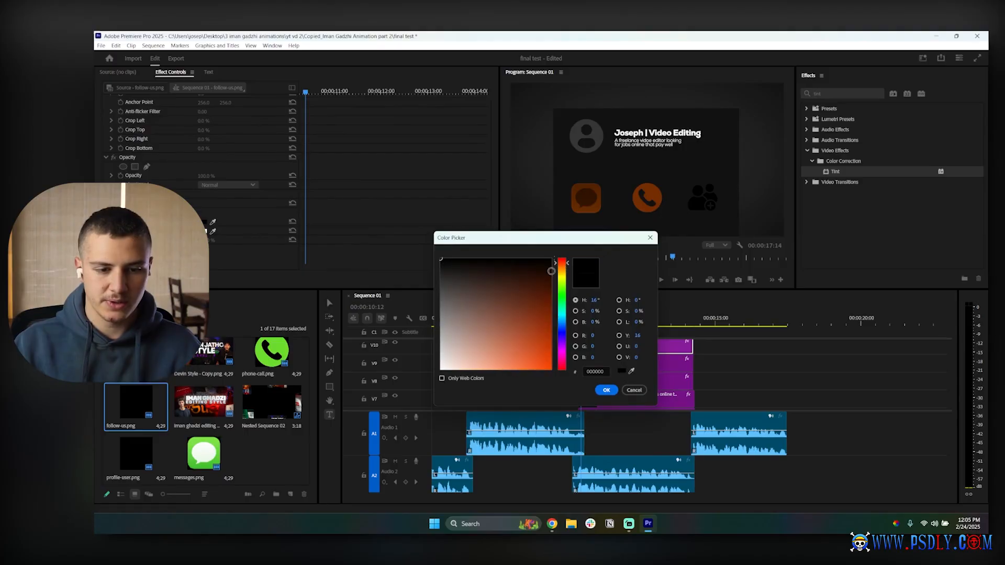
pyautogui.click(606, 390)
pyautogui.moveTo(213, 223); pyautogui.dragTo(639, 213)
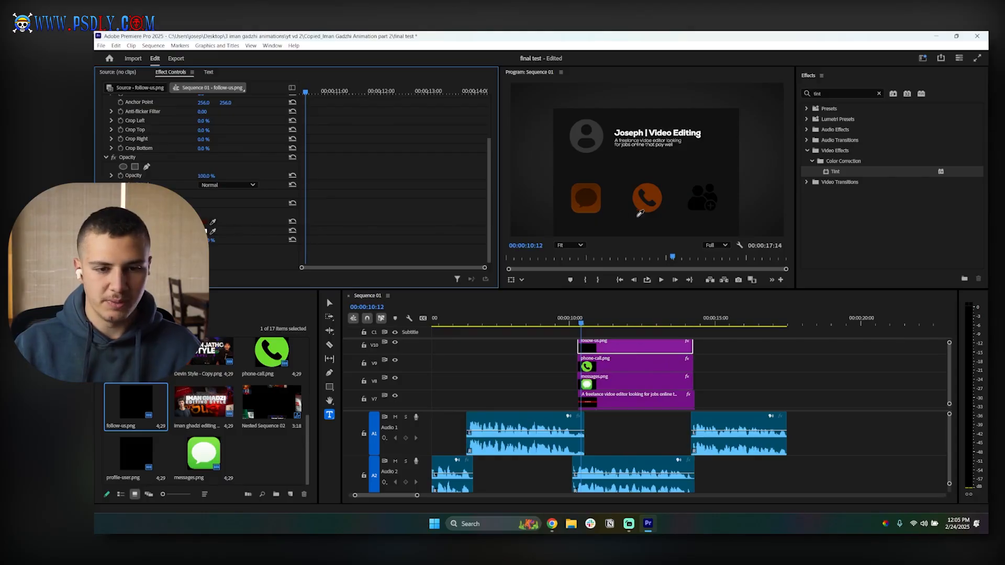
pyautogui.click(656, 191)
pyautogui.click(745, 359)
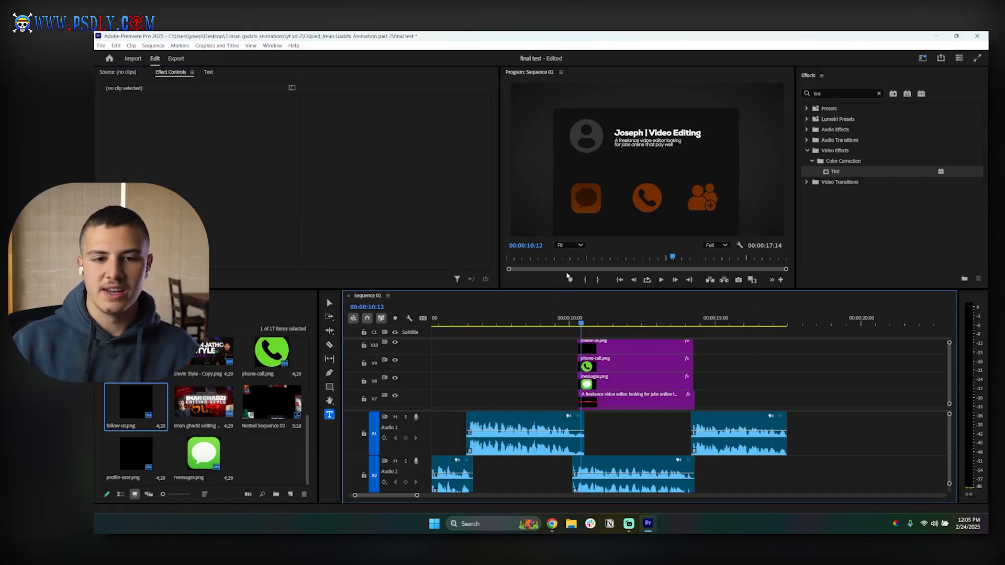
# Trim the starts of the stacked icon clips to line up with the start of the profile card scene.
pyautogui.scroll(10, 616, 352)
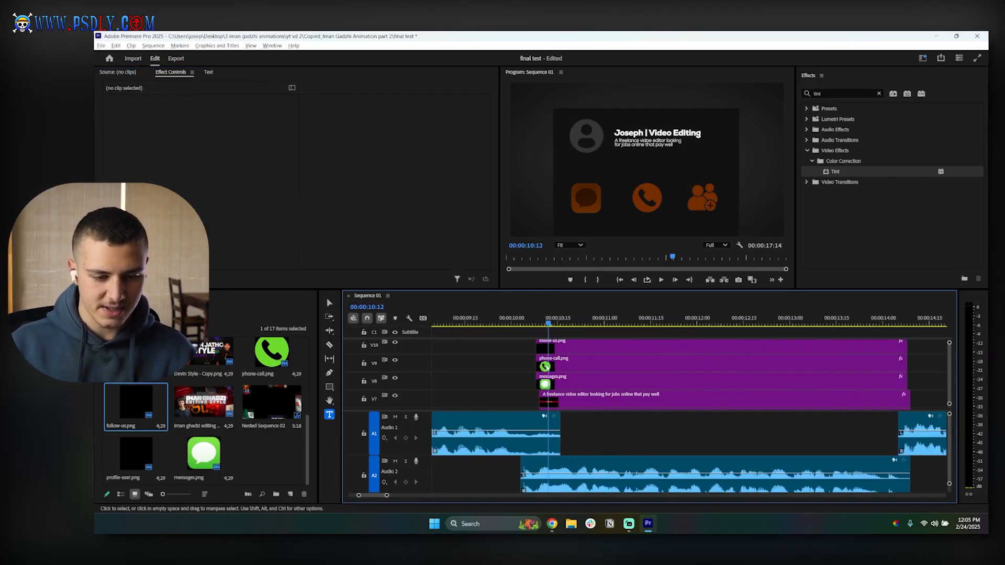
pyautogui.scroll(1, 531, 373)
pyautogui.moveTo(532, 387); pyautogui.dragTo(543, 358)
pyautogui.scroll(1, 543, 387)
pyautogui.scroll(-4, 529, 375)
pyautogui.scroll(-3, 529, 375)
pyautogui.scroll(-7, 670, 366)
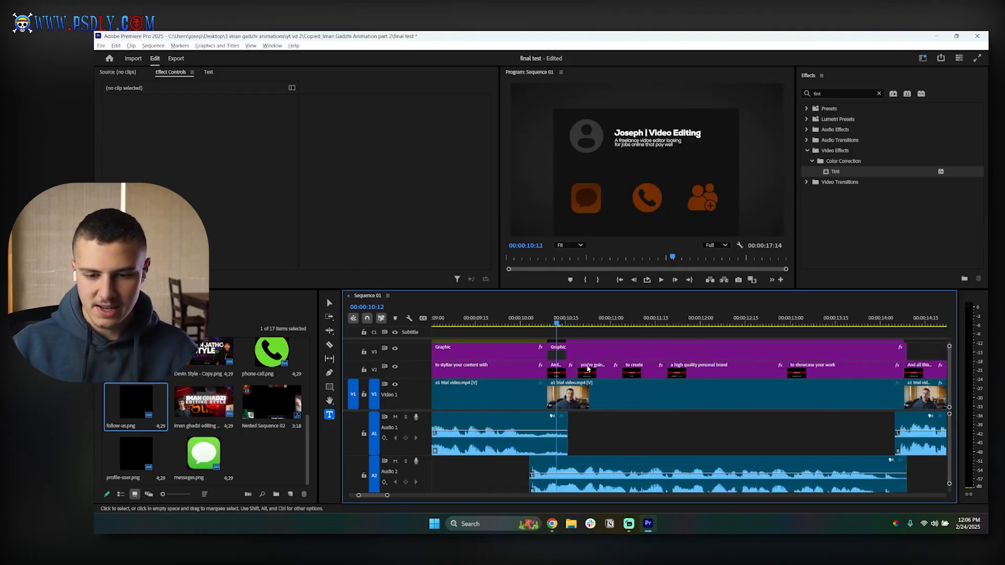
# Trim the ends of the overhanging background graphic, profile icon, name and bio clips to where the next video segment starts.
pyautogui.scroll(7, 859, 365)
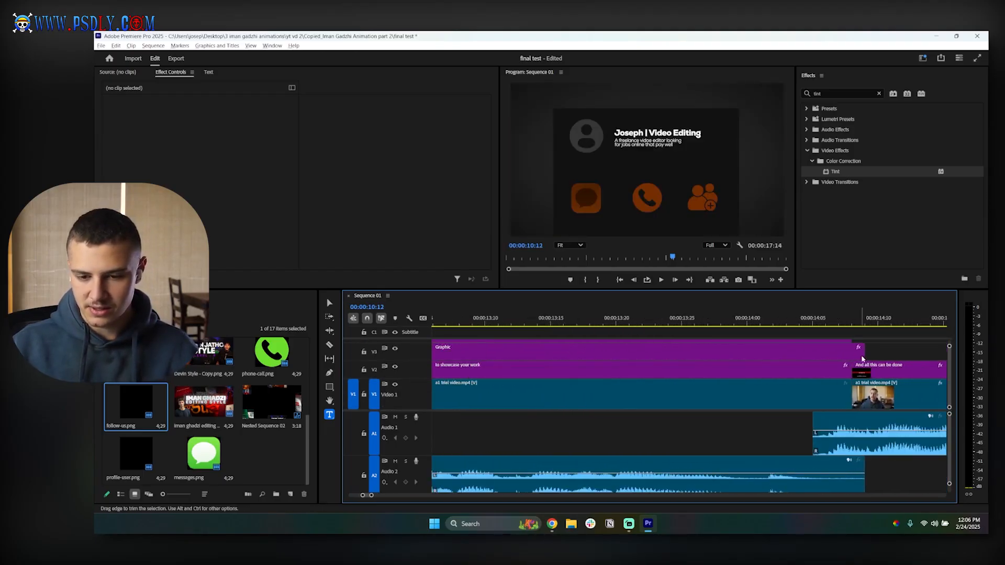
pyautogui.moveTo(861, 356); pyautogui.dragTo(852, 356)
pyautogui.scroll(4, 859, 358)
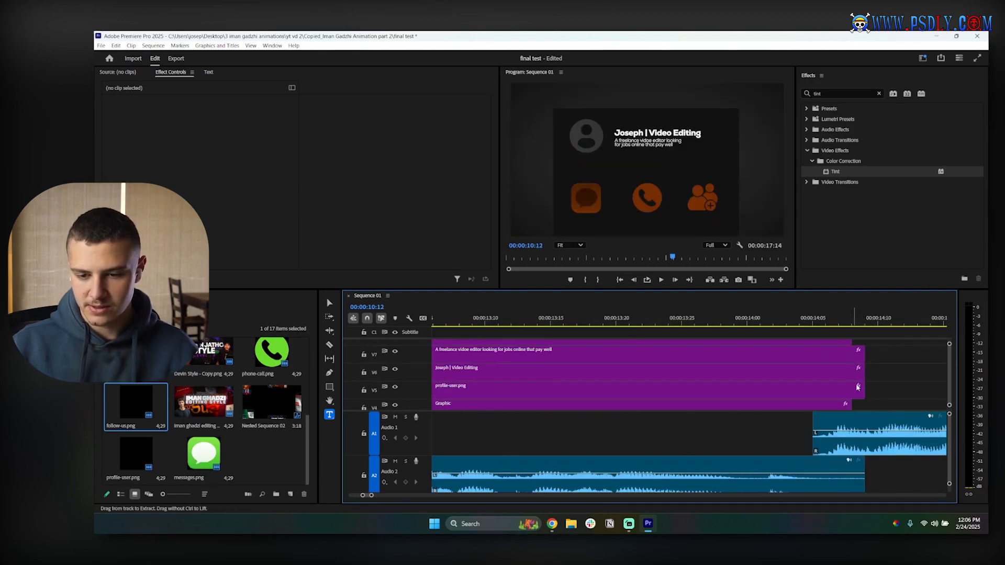
pyautogui.moveTo(862, 392); pyautogui.dragTo(852, 356)
pyautogui.scroll(2, 864, 362)
pyautogui.scroll(1, 863, 363)
pyautogui.scroll(-6, 864, 363)
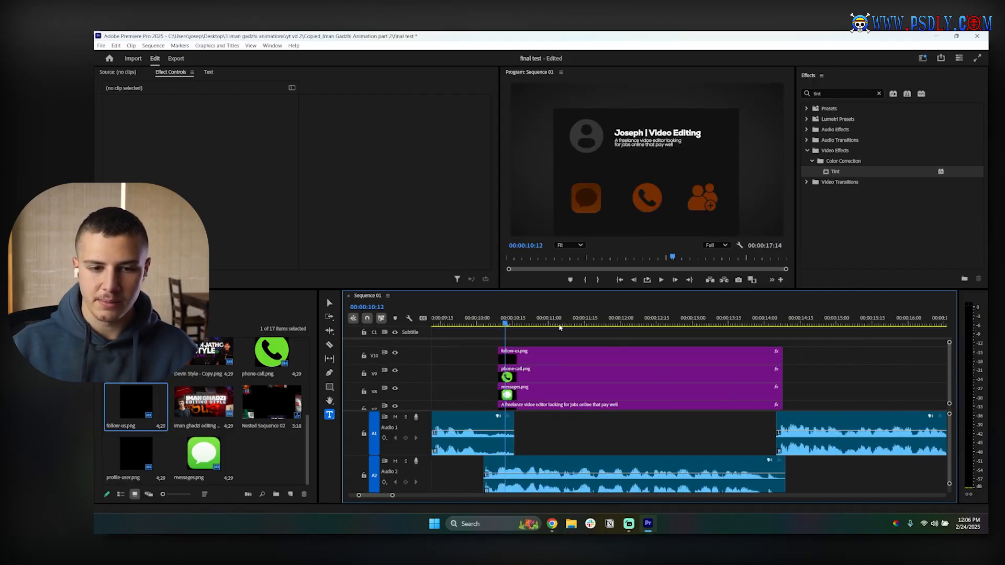
# Set the phone-call.png clip's vertical position to 650 with the playhead at 00:00:11:27.
pyautogui.click(614, 322)
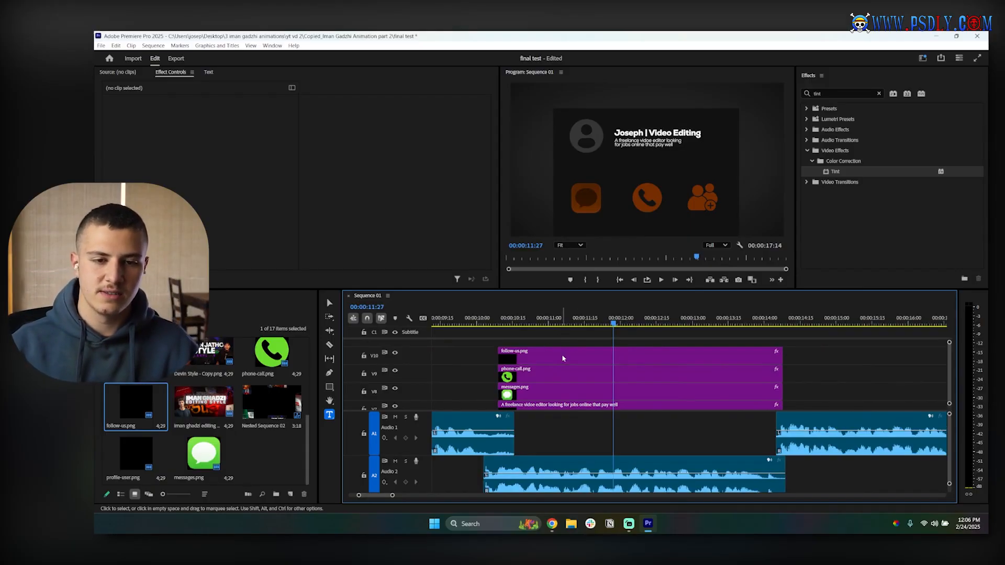
pyautogui.click(553, 370)
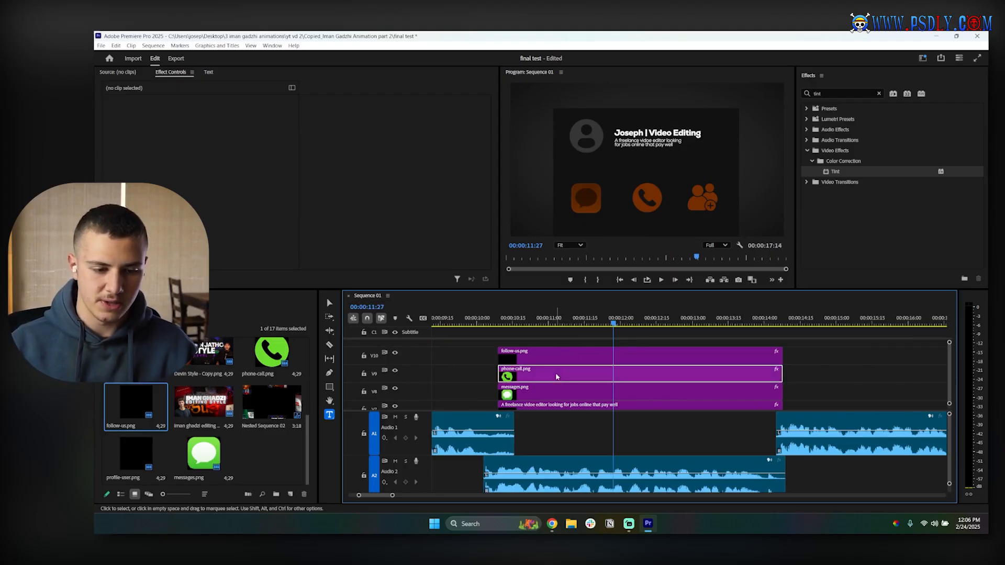
pyautogui.moveTo(225, 118); pyautogui.dragTo(188, 118)
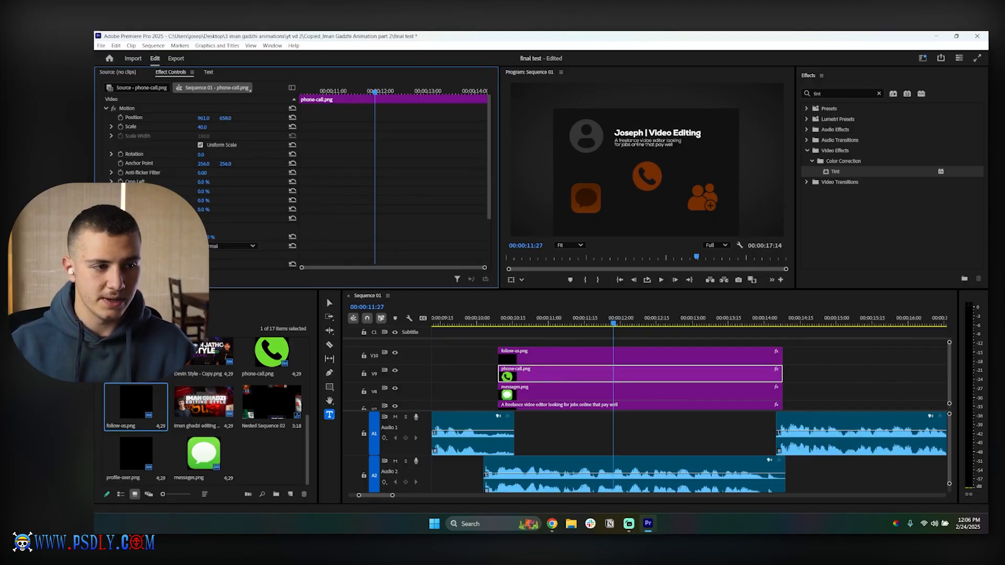
pyautogui.write('650')
pyautogui.press('Return')
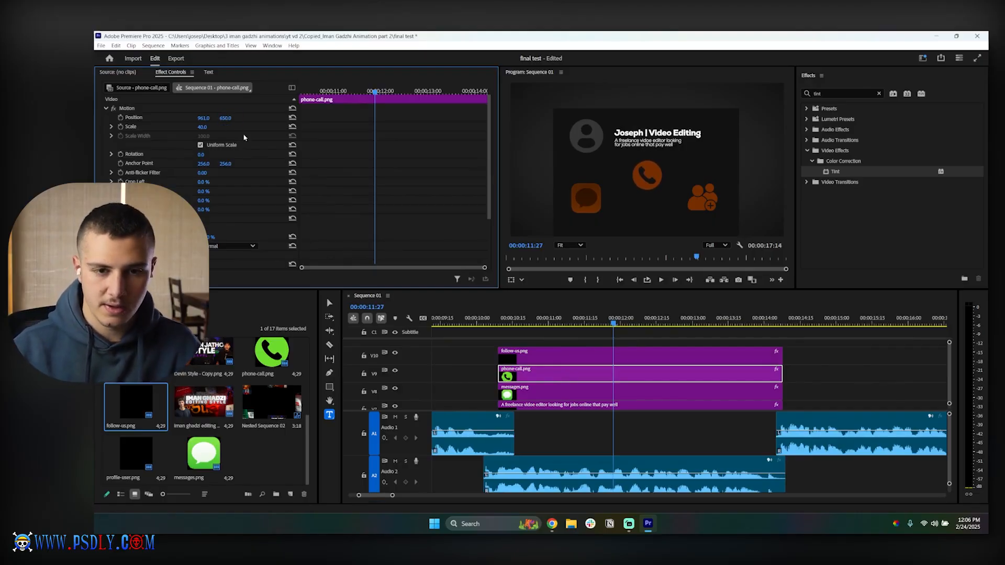
# Set the follow-us.png clip's vertical position to 650.
pyautogui.click(584, 358)
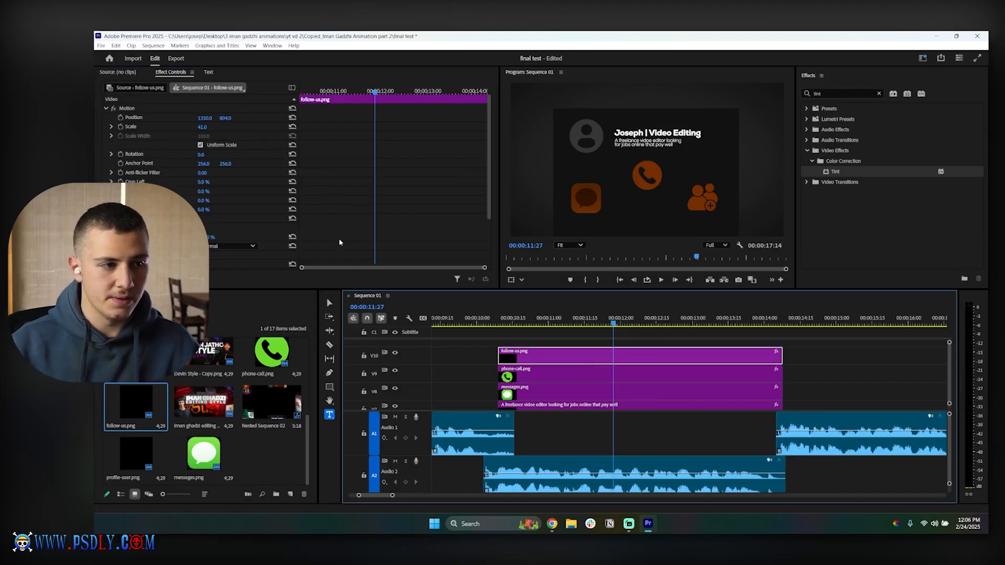
pyautogui.click(224, 119)
pyautogui.write('650')
pyautogui.press('Return')
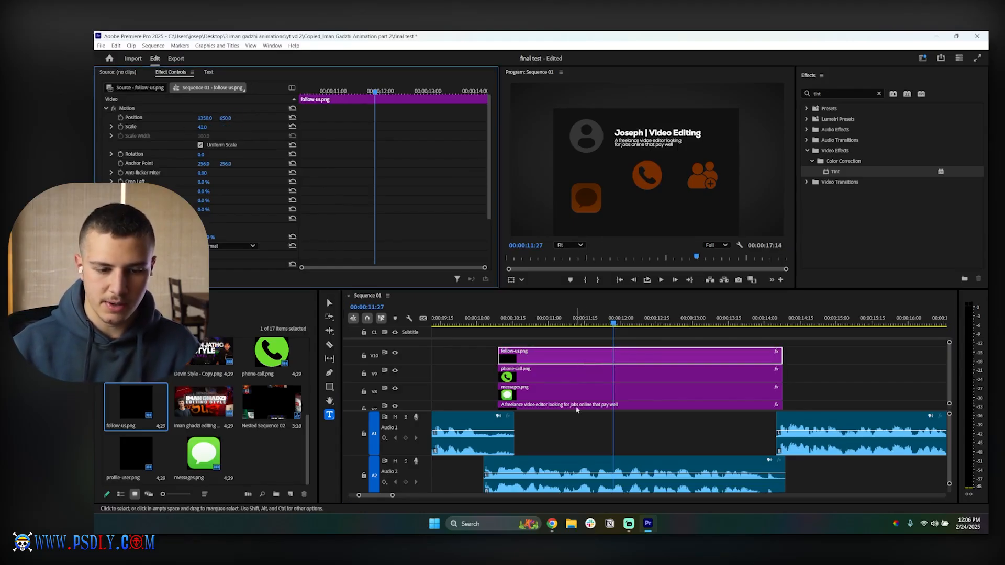
# Set the messages.png clip's vertical position to 650 and deselect the clip.
pyautogui.click(568, 376)
pyautogui.click(567, 392)
pyautogui.click(226, 118)
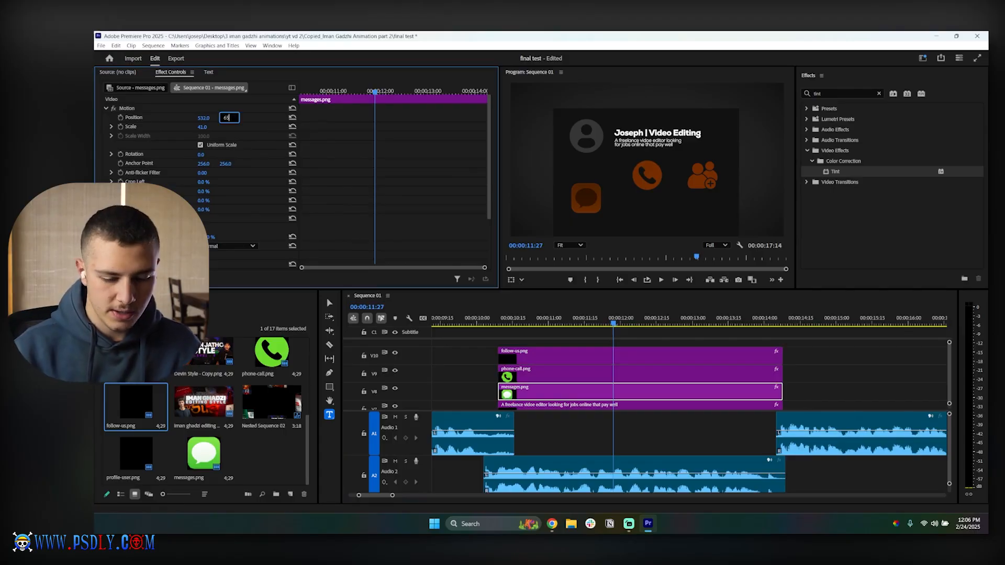
pyautogui.write('650')
pyautogui.press('Return')
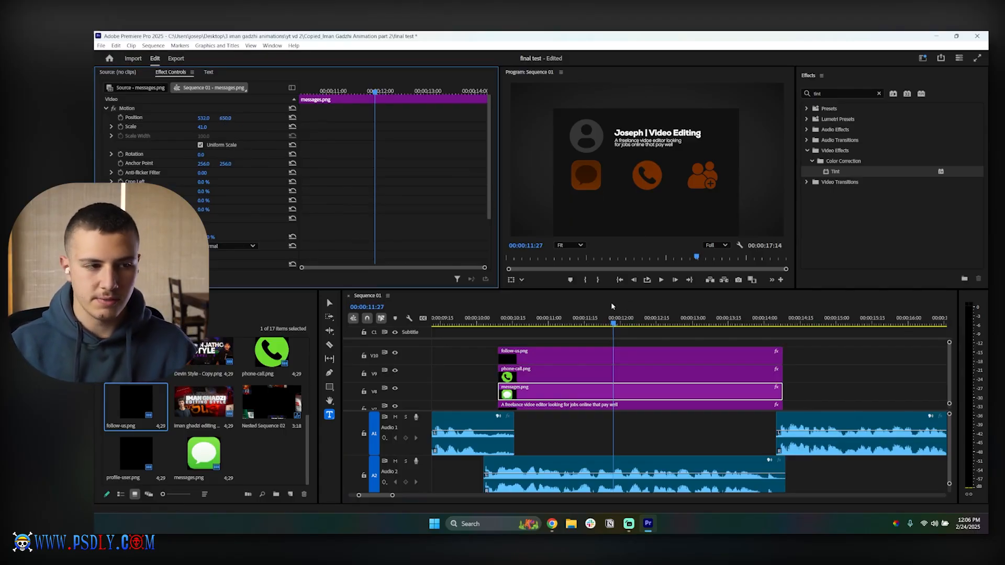
pyautogui.click(846, 382)
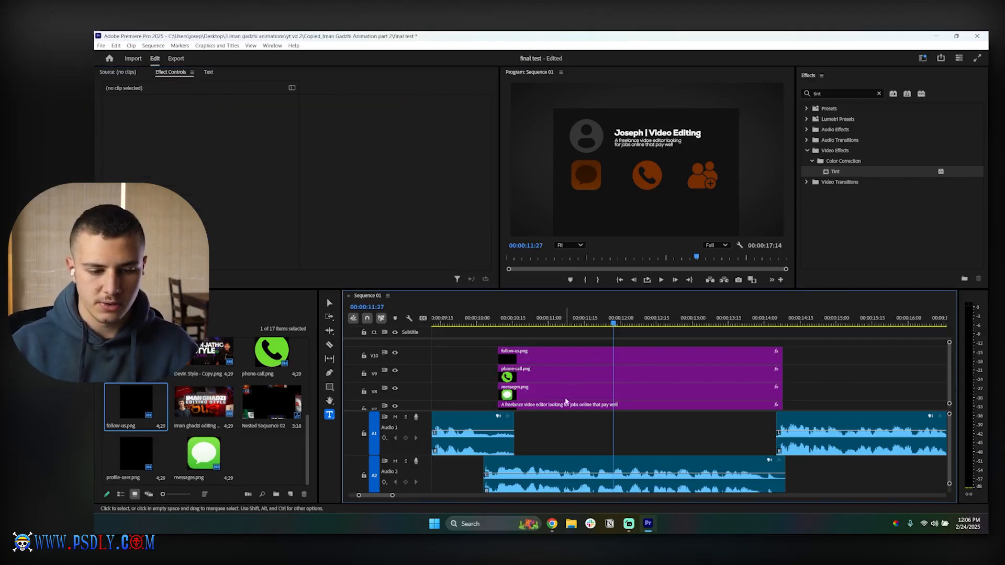
pyautogui.scroll(-5, 552, 369)
pyautogui.click(539, 394)
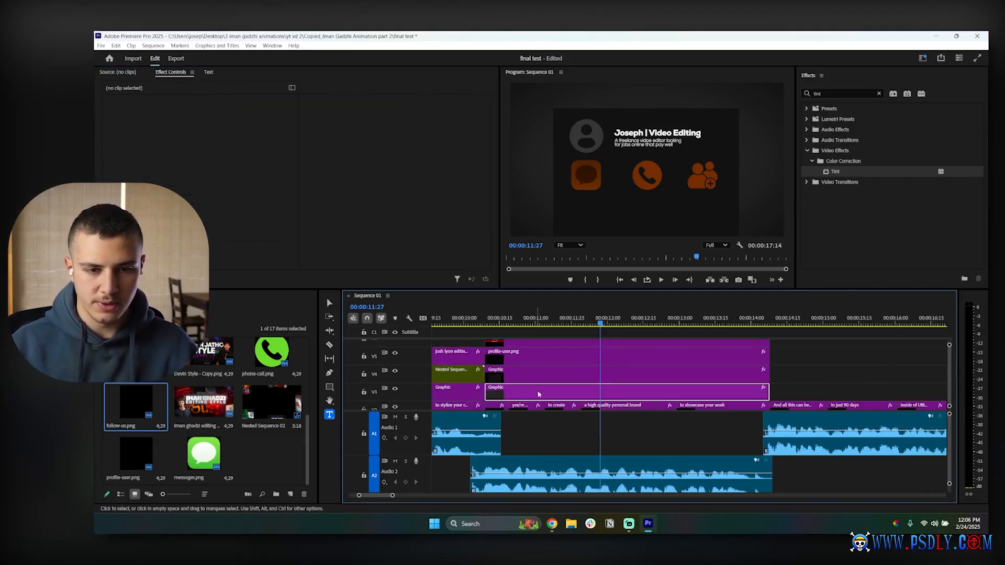
pyautogui.scroll(-1, 115, 165)
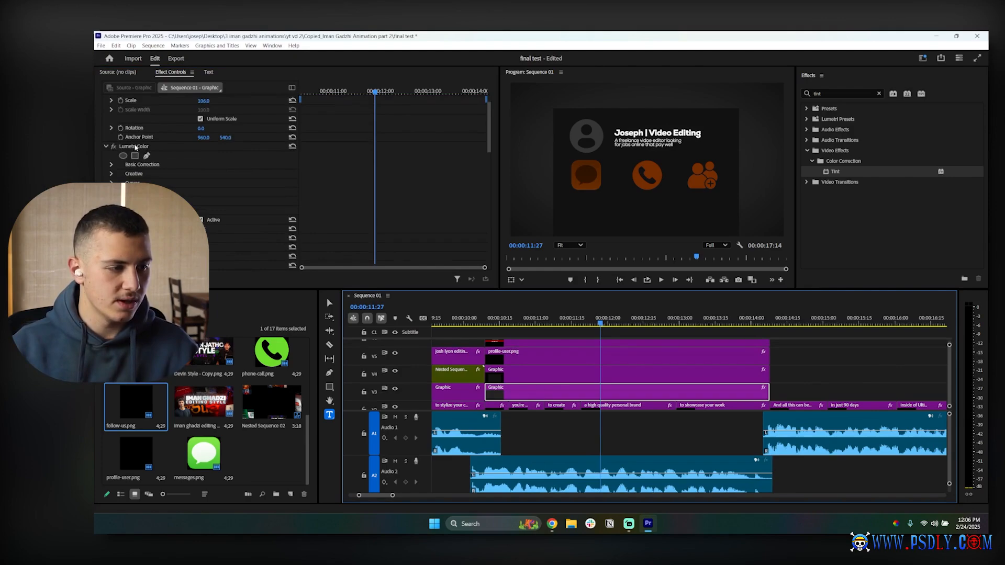
pyautogui.scroll(-2, 282, 180)
pyautogui.click(245, 213)
pyautogui.scroll(-2, 263, 215)
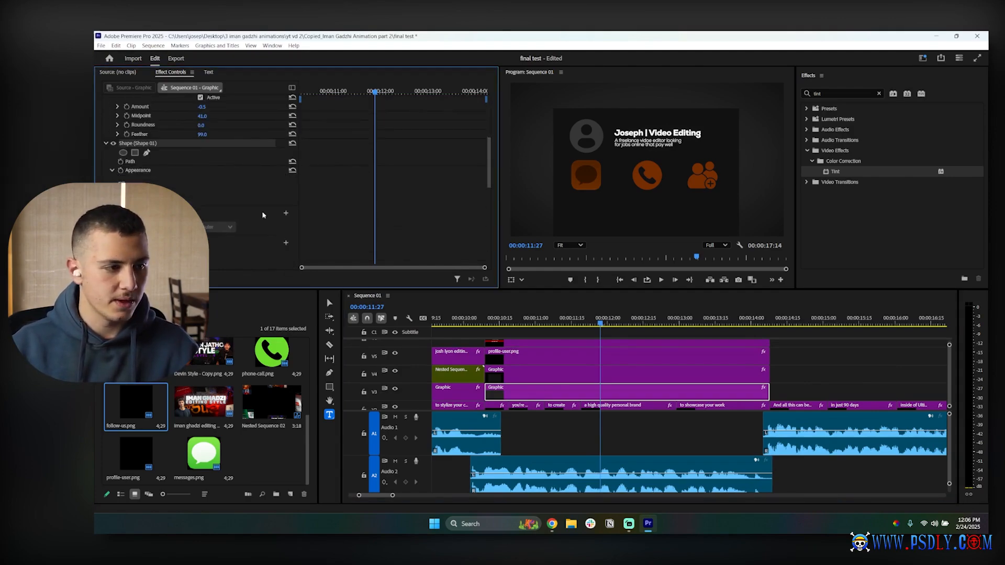
pyautogui.click(135, 165)
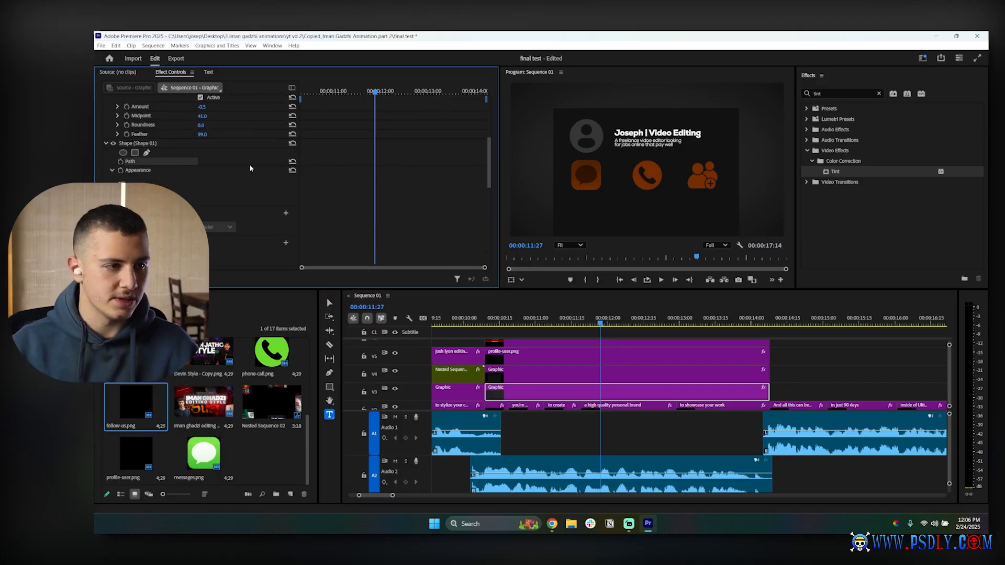
pyautogui.click(330, 304)
pyautogui.click(594, 224)
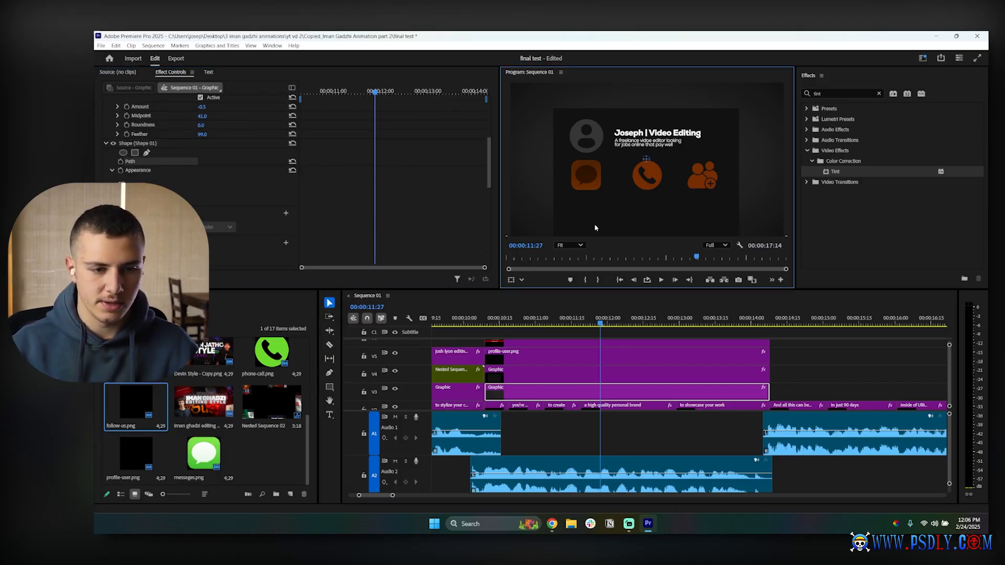
pyautogui.click(330, 387)
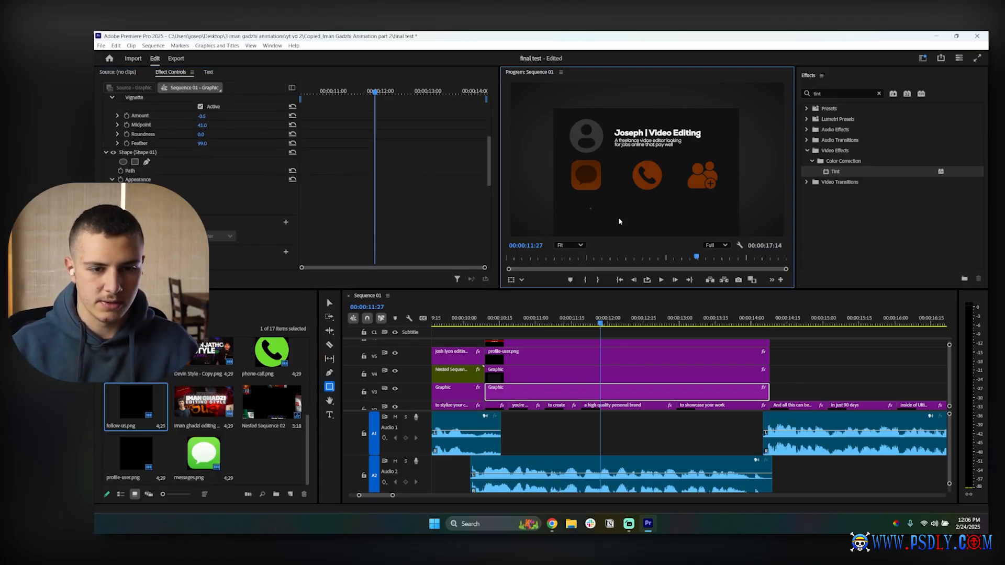
pyautogui.scroll(-8, 359, 180)
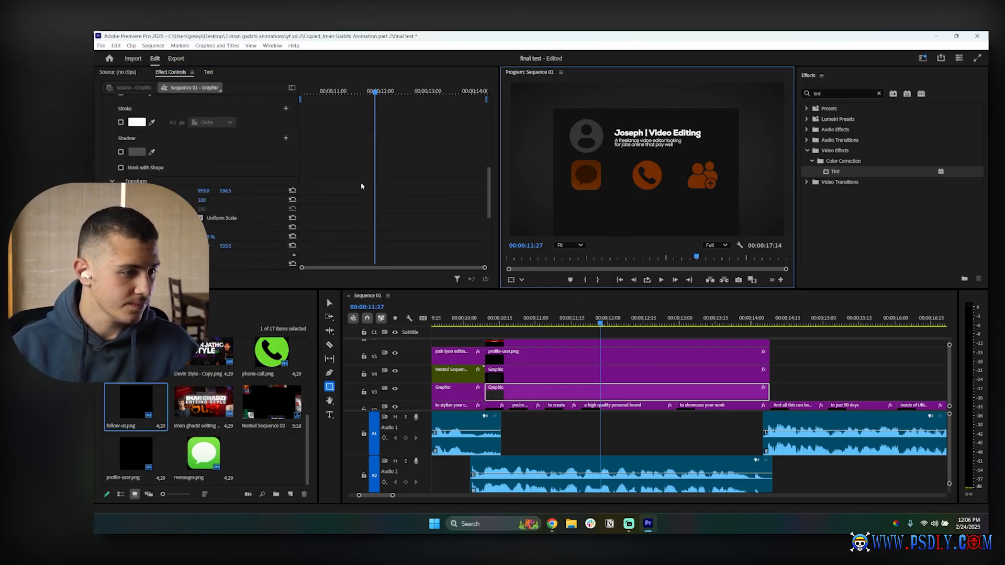
pyautogui.scroll(8, 366, 193)
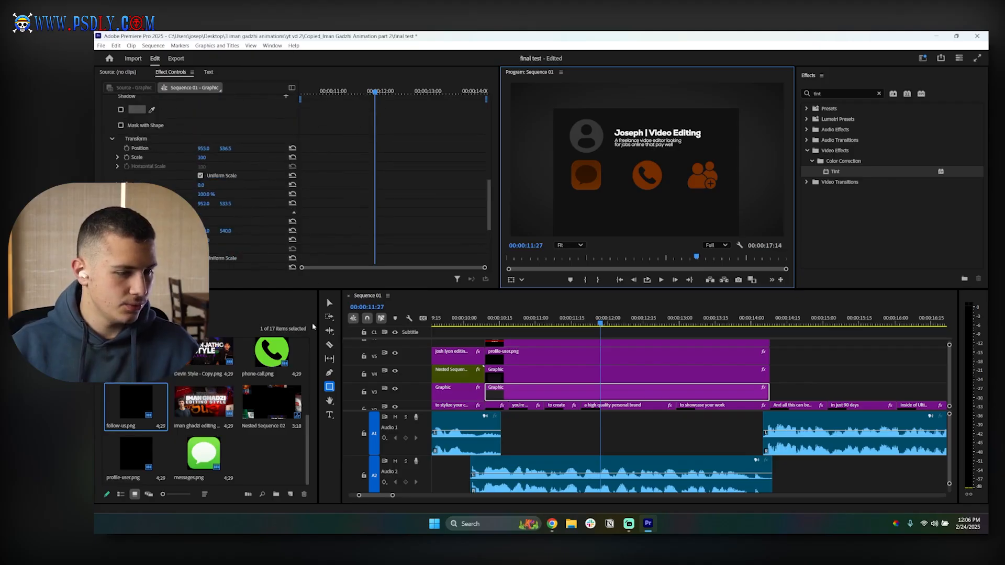
pyautogui.press('v')
pyautogui.scroll(6, 356, 210)
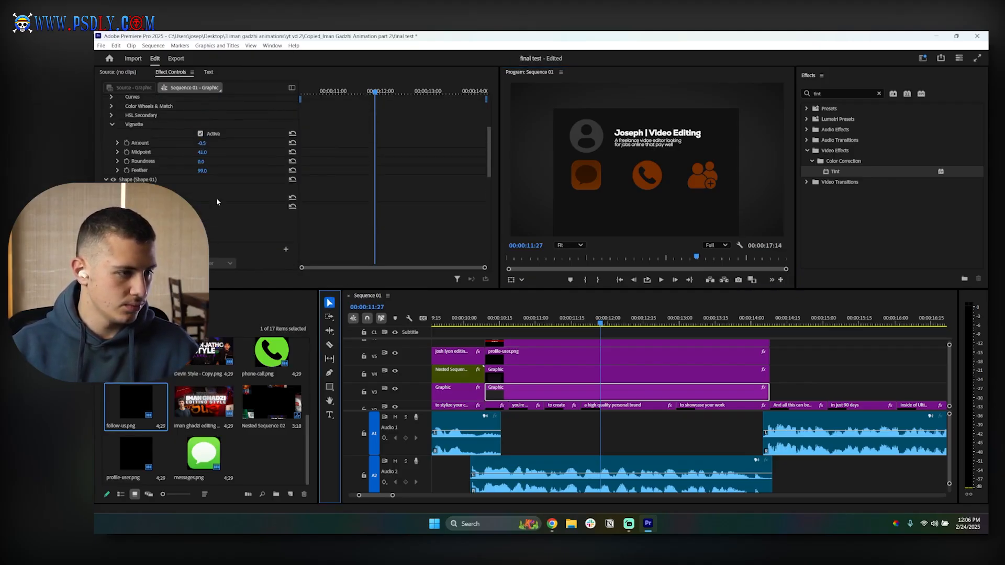
pyautogui.moveTo(598, 200); pyautogui.dragTo(623, 218)
pyautogui.hotkey('ctrl', 'z')
# Shorten the dark card's shape in the V4 graphic and centre it around the profile icon, text and contact icons.
pyautogui.click(520, 375)
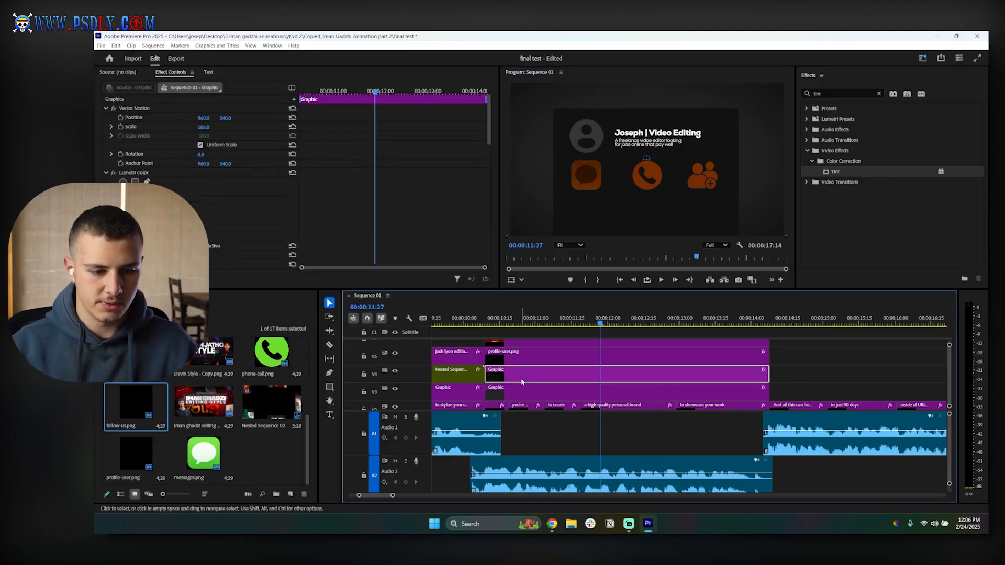
pyautogui.click(234, 191)
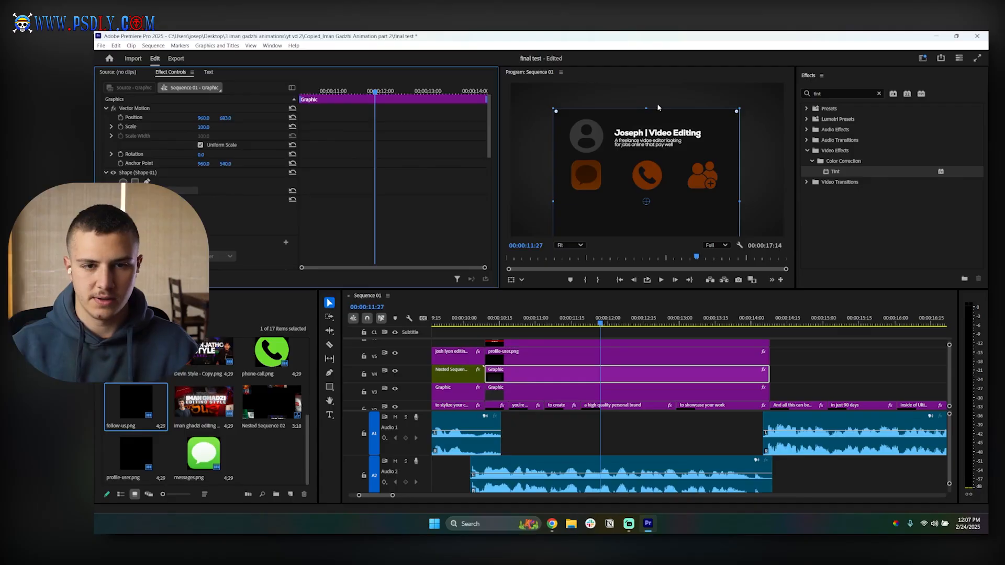
pyautogui.moveTo(646, 108); pyautogui.dragTo(602, 144)
pyautogui.click(797, 365)
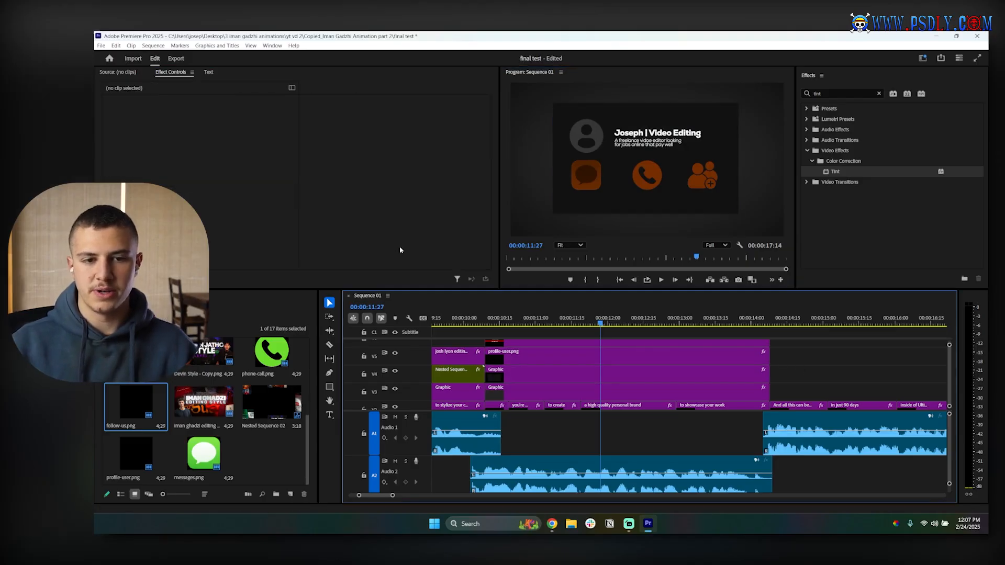
# Reduce the scale of the messages.png icon on the card.
pyautogui.scroll(4, 524, 377)
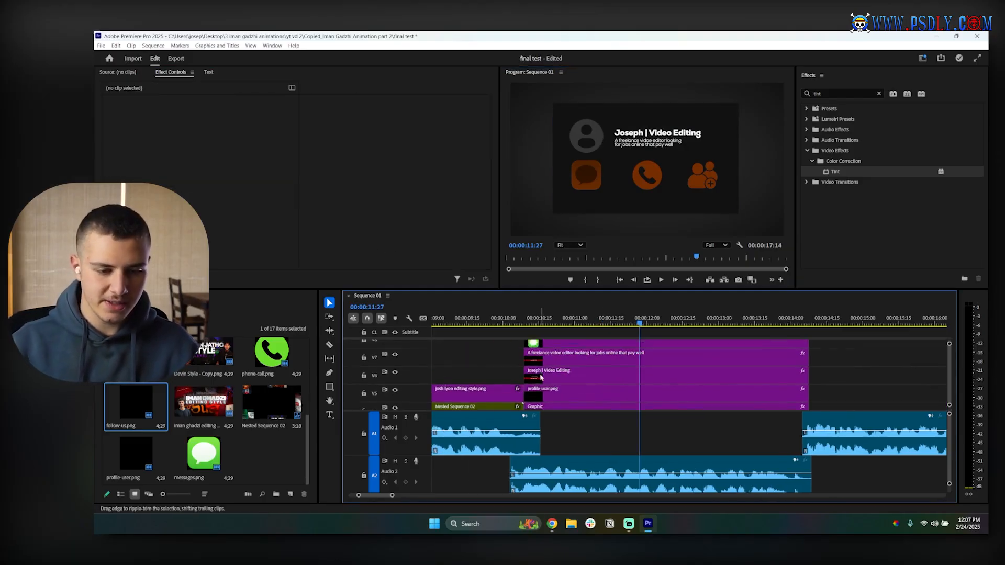
pyautogui.click(562, 366)
pyautogui.click(201, 129)
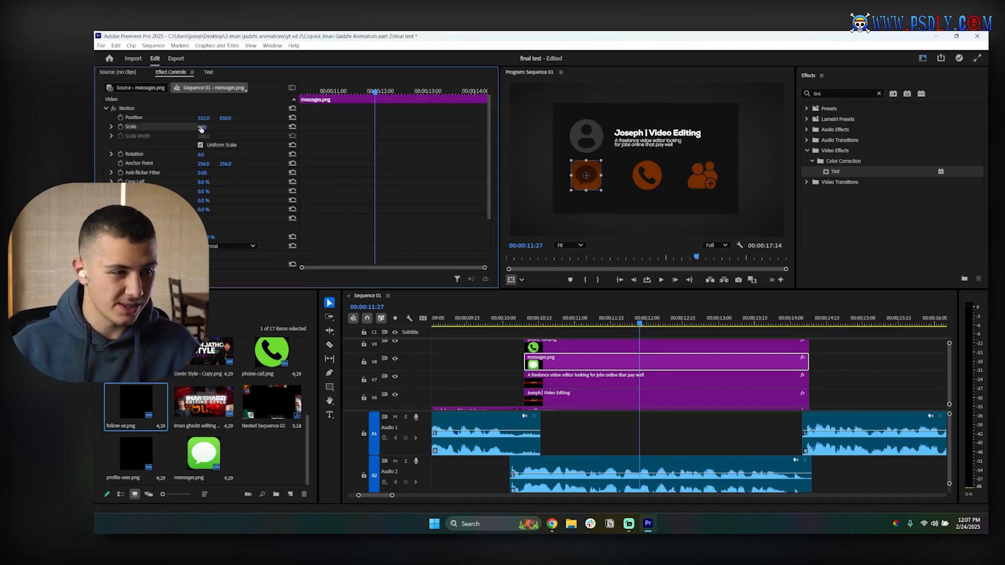
pyautogui.click(208, 127)
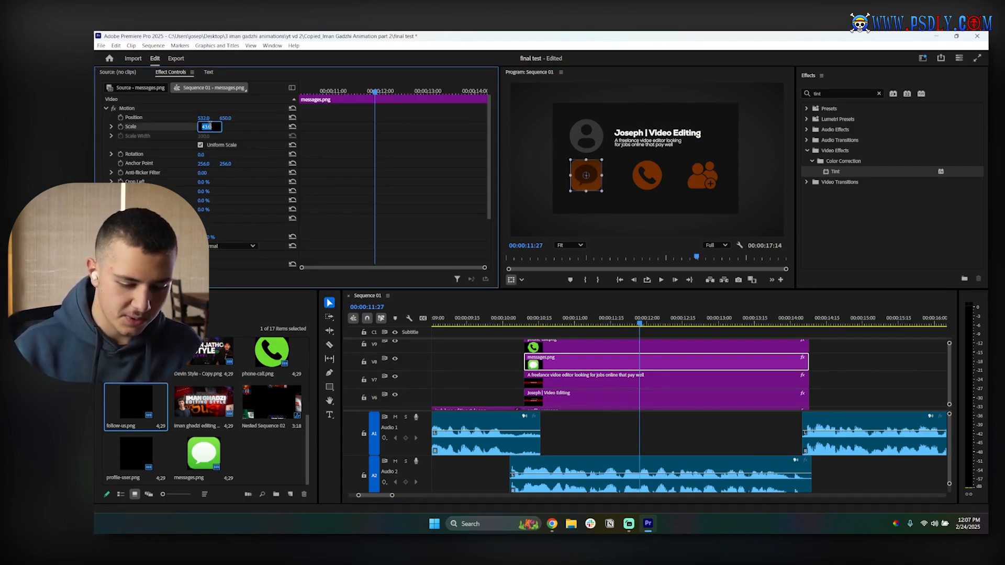
pyautogui.press('Return')
# Set the phone-call.png icon's scale to 30.
pyautogui.click(664, 346)
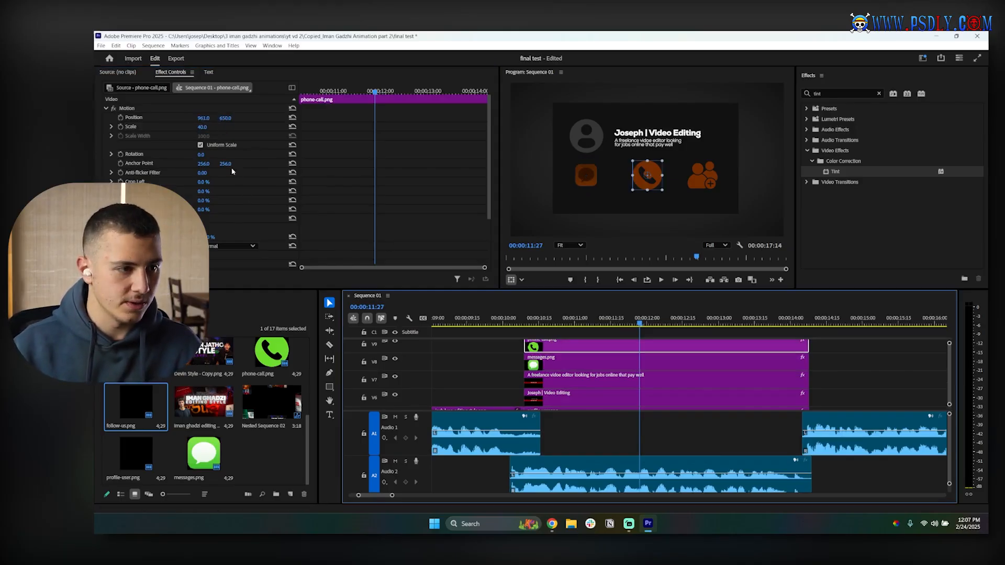
pyautogui.click(202, 127)
pyautogui.write('30')
pyautogui.press('Return')
pyautogui.scroll(2, 578, 356)
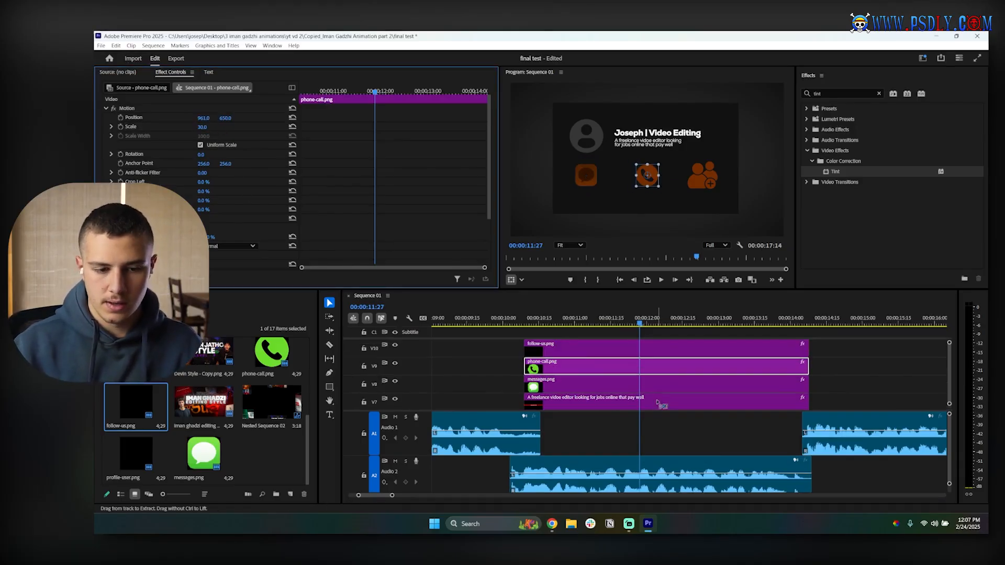
# Set the follow-us.png icon's scale to 30 and deselect the clip.
pyautogui.click(579, 356)
pyautogui.click(205, 126)
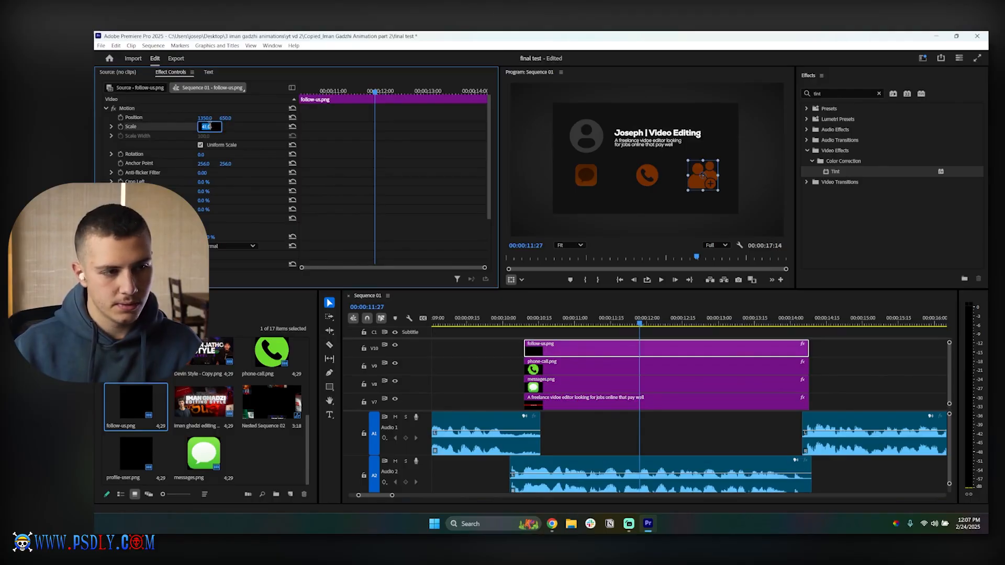
pyautogui.write('30')
pyautogui.press('Return')
pyautogui.click(420, 366)
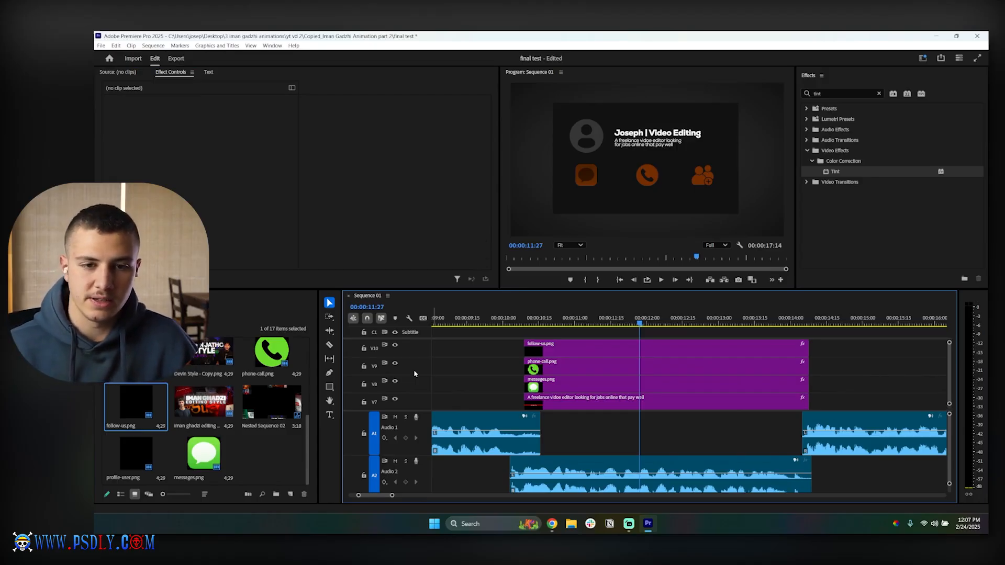
# Reduce the profile-user.png icon's scale to 40.
pyautogui.scroll(-4, 640, 381)
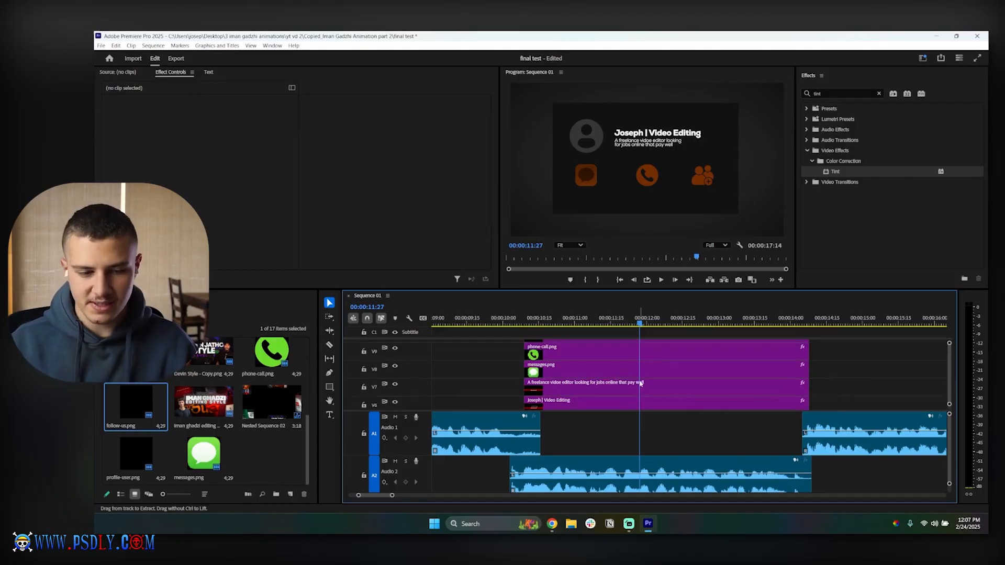
pyautogui.hotkey('ctrl', 'z')
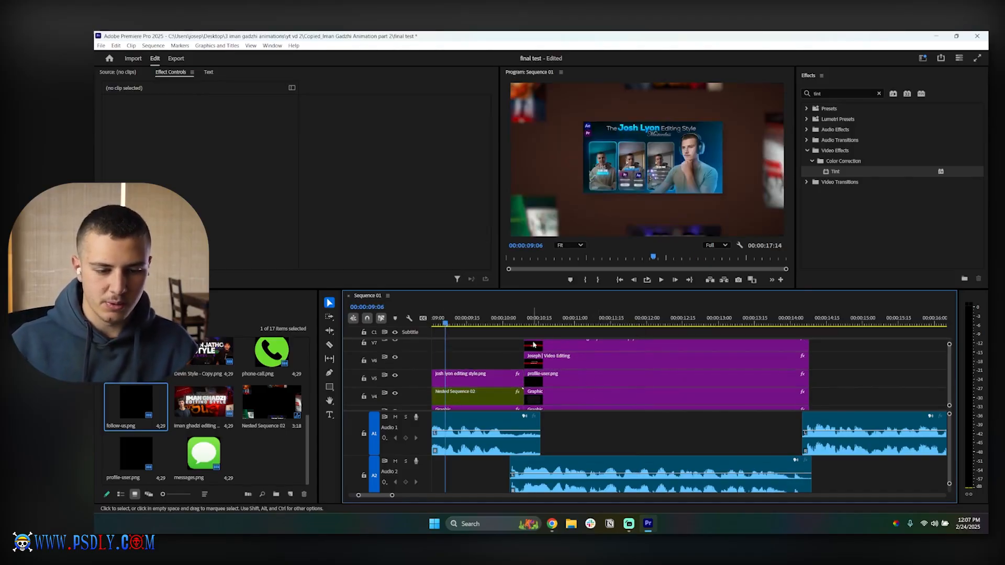
pyautogui.click(599, 378)
pyautogui.click(607, 330)
pyautogui.click(604, 322)
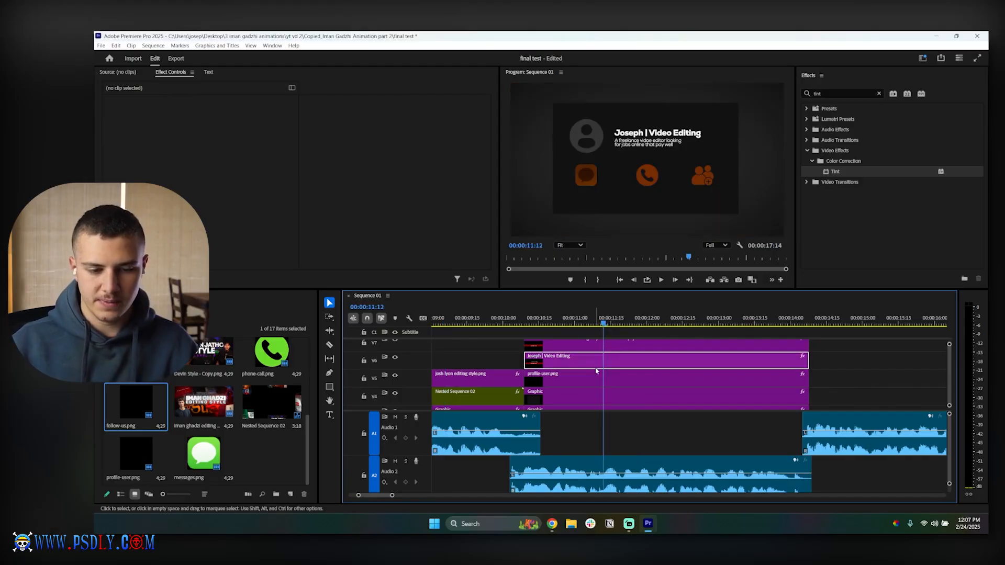
pyautogui.click(588, 375)
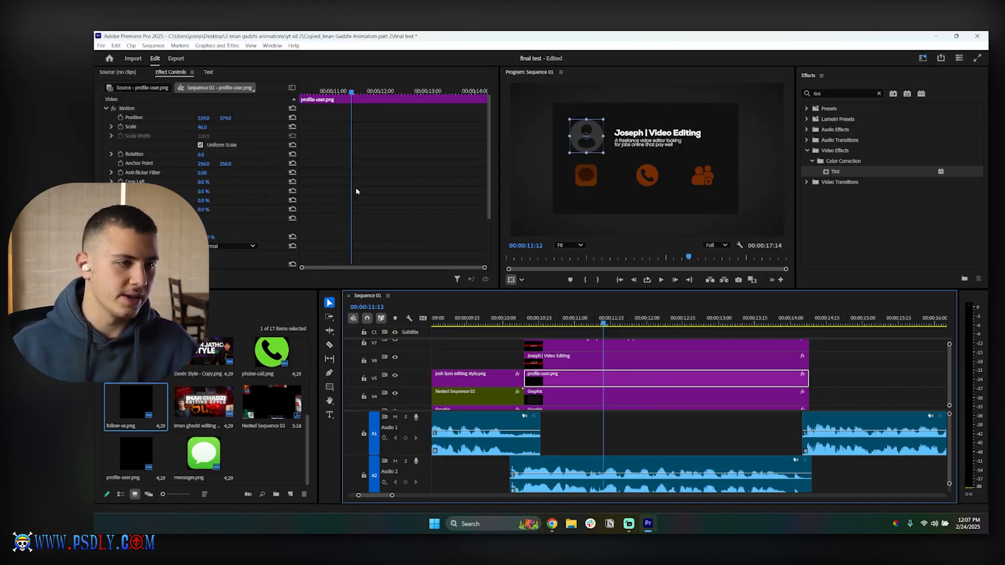
pyautogui.moveTo(202, 127); pyautogui.dragTo(383, 118)
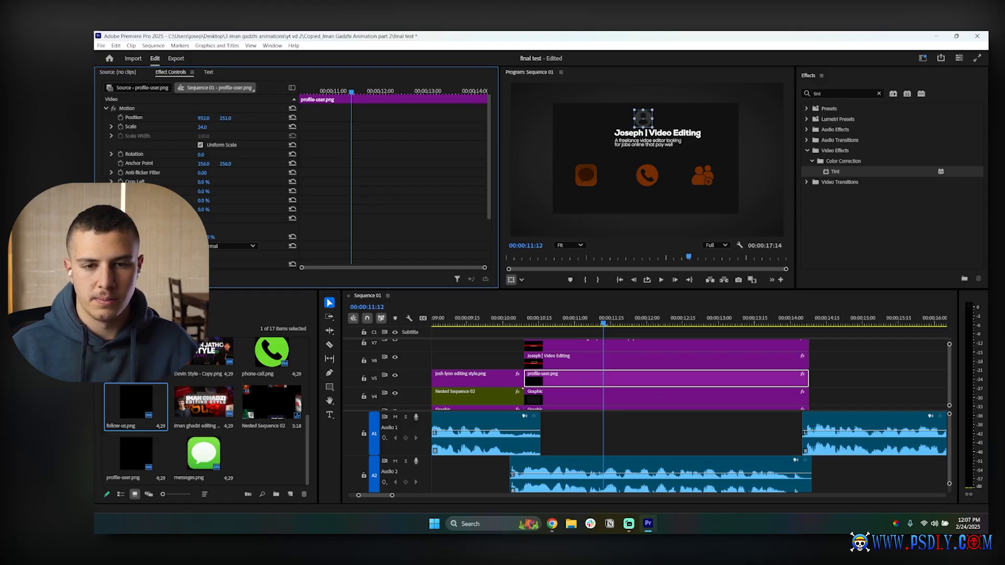
pyautogui.hotkey('ctrl', 'z')
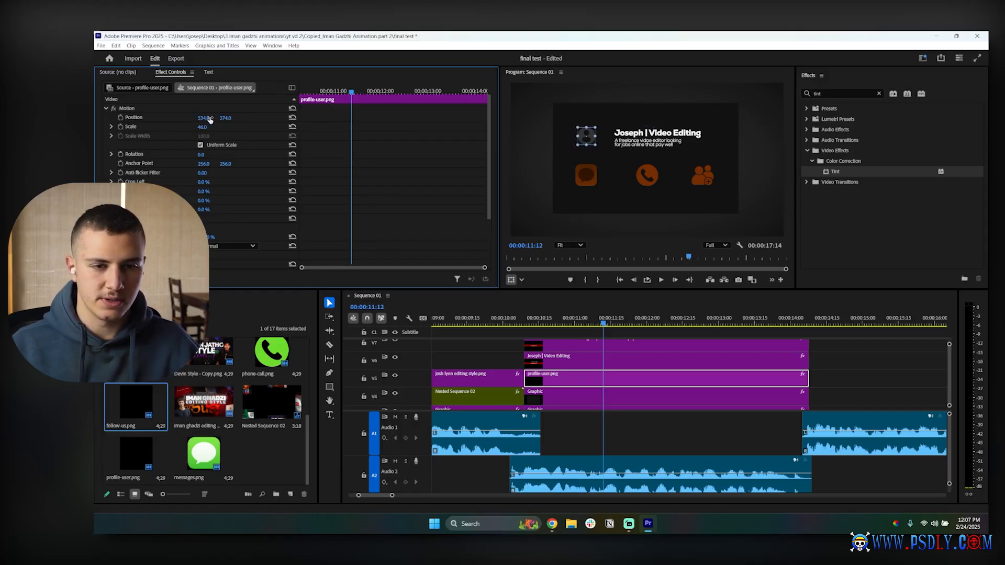
pyautogui.click(203, 127)
pyautogui.write('40')
pyautogui.press('Return')
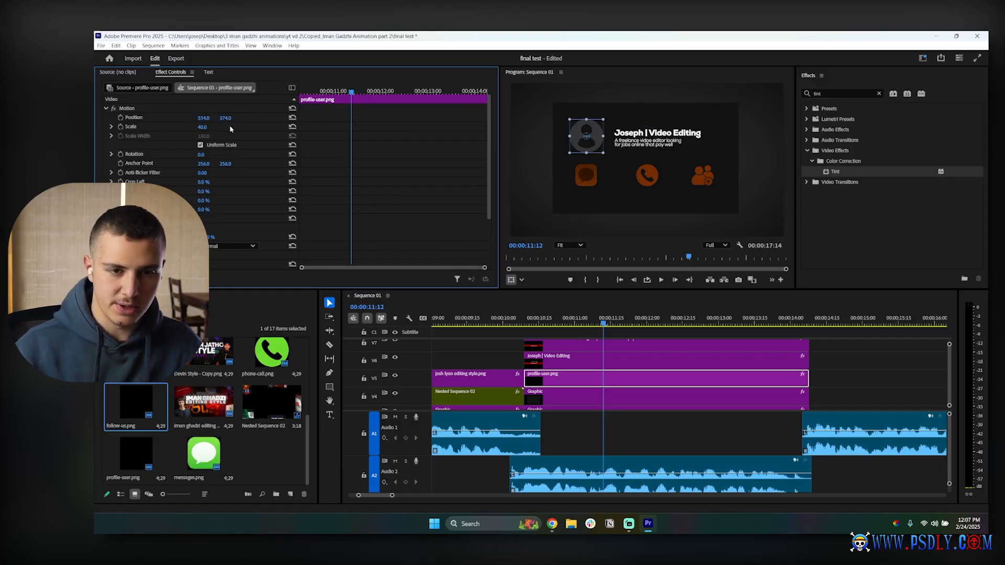
# Set the profile-user.png icon's scale to 30, move it close beside the name and bio text, and deselect the clip.
pyautogui.click(204, 127)
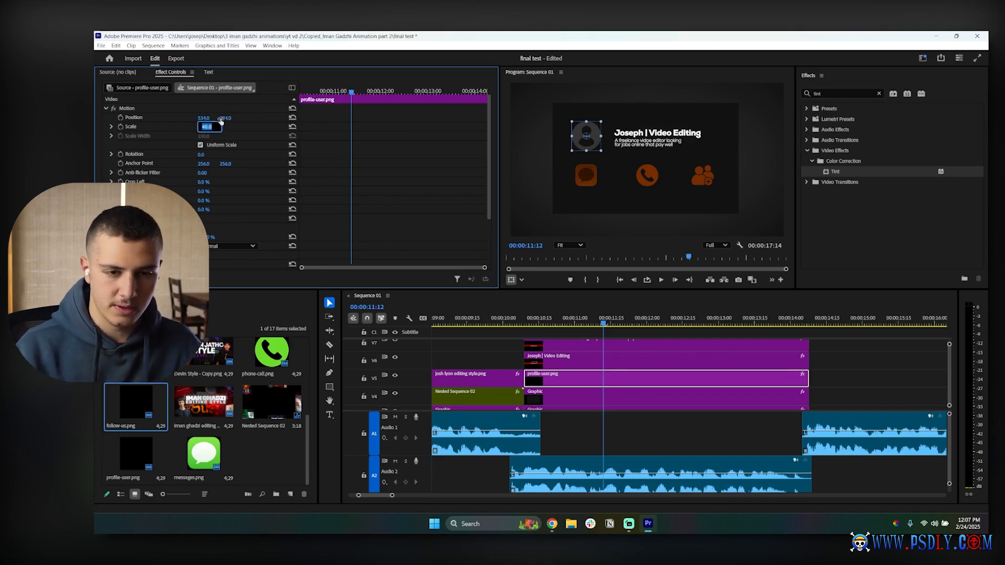
pyautogui.write('30')
pyautogui.press('Return')
pyautogui.moveTo(225, 119); pyautogui.dragTo(249, 118)
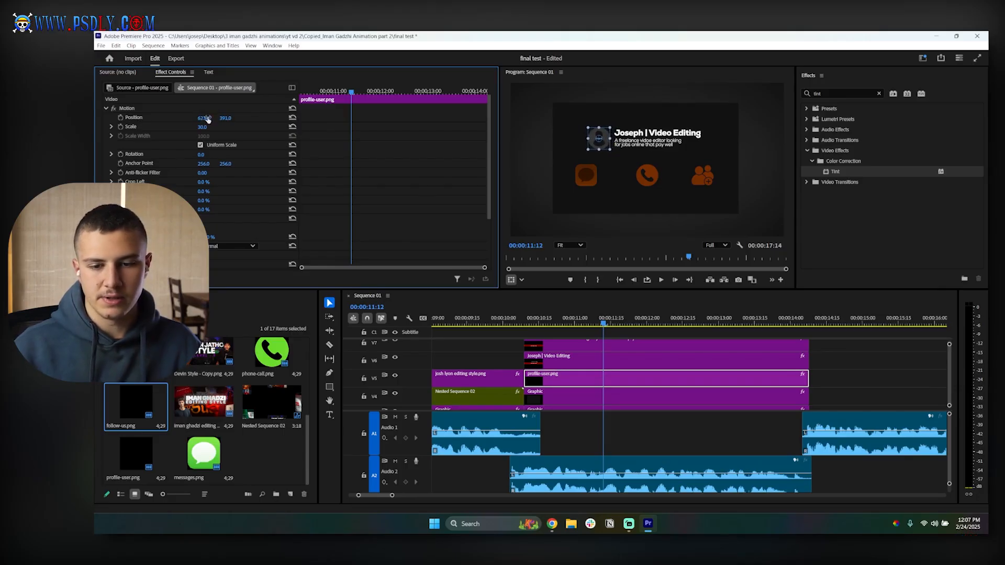
pyautogui.click(711, 329)
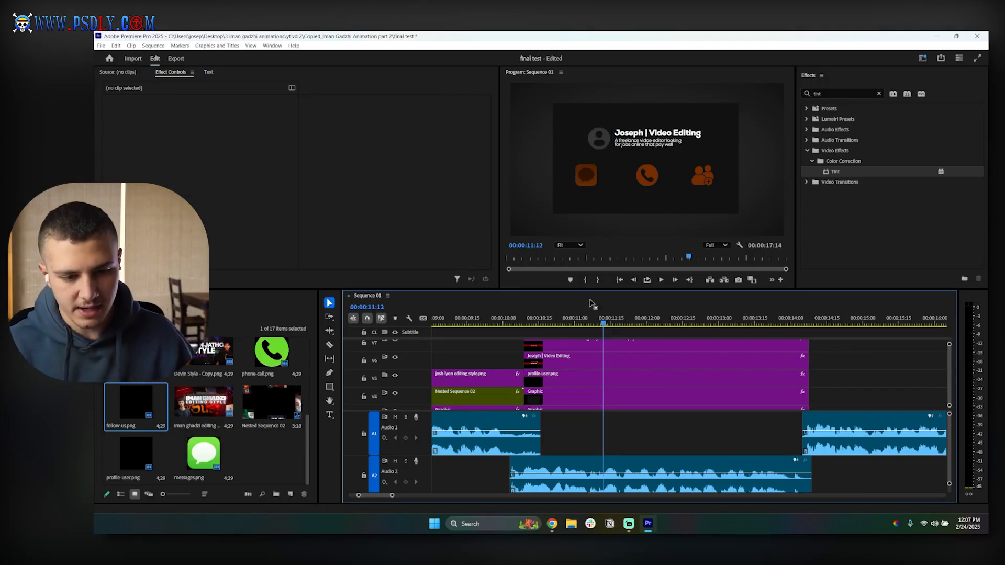
# Play back the profile card scene, save the project and return the playhead to 00:00:11:09.
pyautogui.press('space')
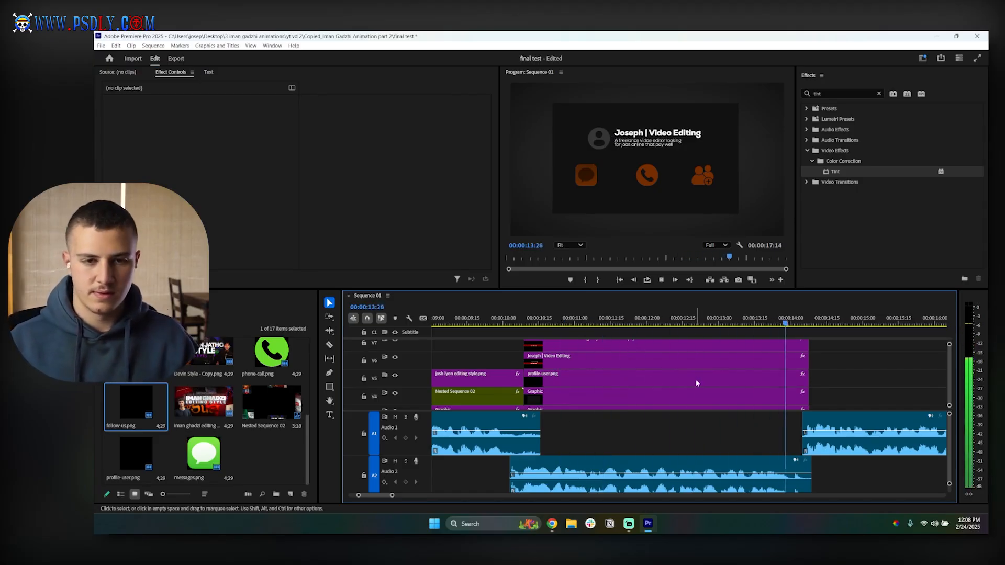
pyautogui.hotkey('ctrl', 's')
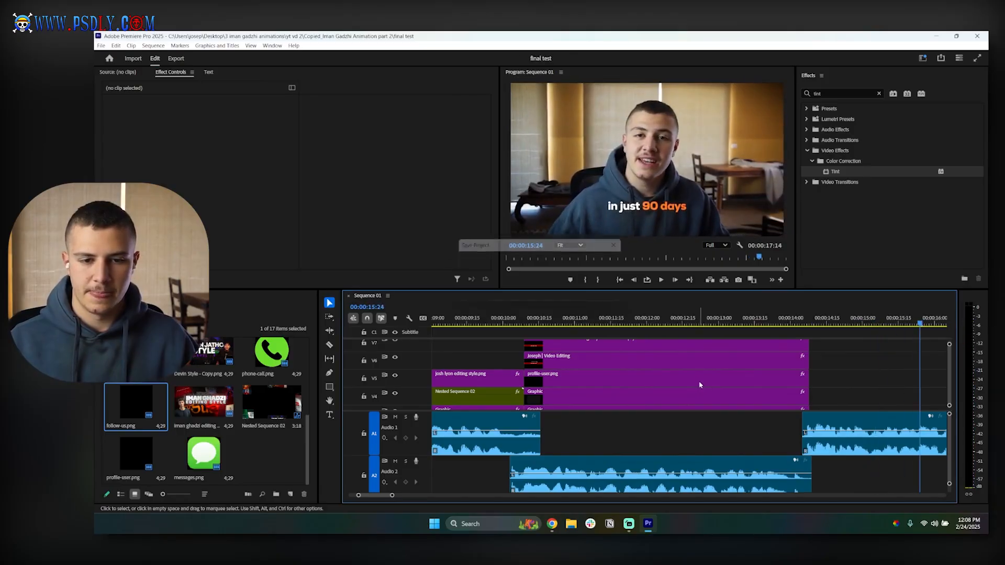
pyautogui.click(596, 318)
# Nest the three contact icons, both text clips, the profile icon and the V4 card graphic into one sequence with the default name.
pyautogui.scroll(3, 607, 366)
pyautogui.scroll(1, 607, 365)
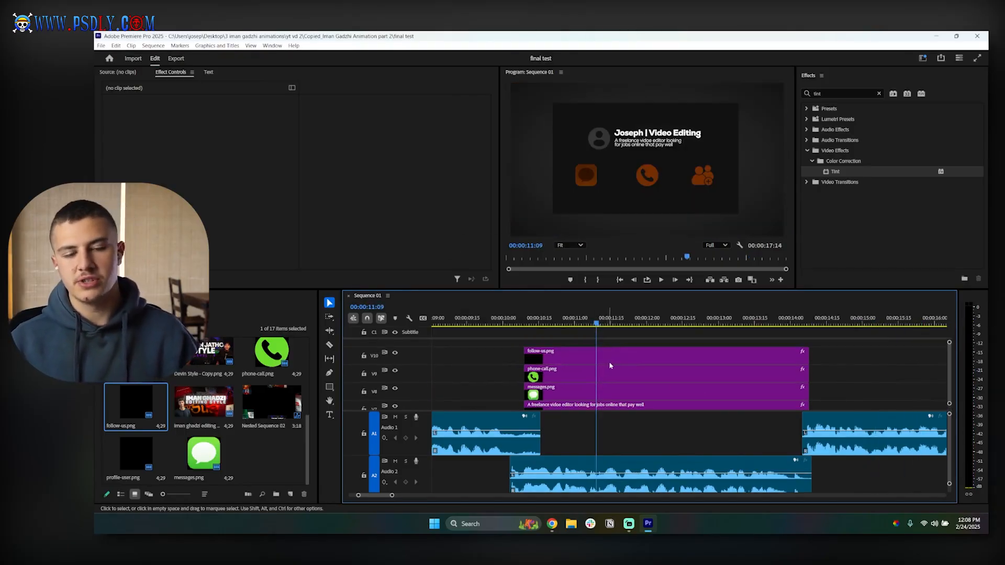
pyautogui.hscroll(-1, 612, 371)
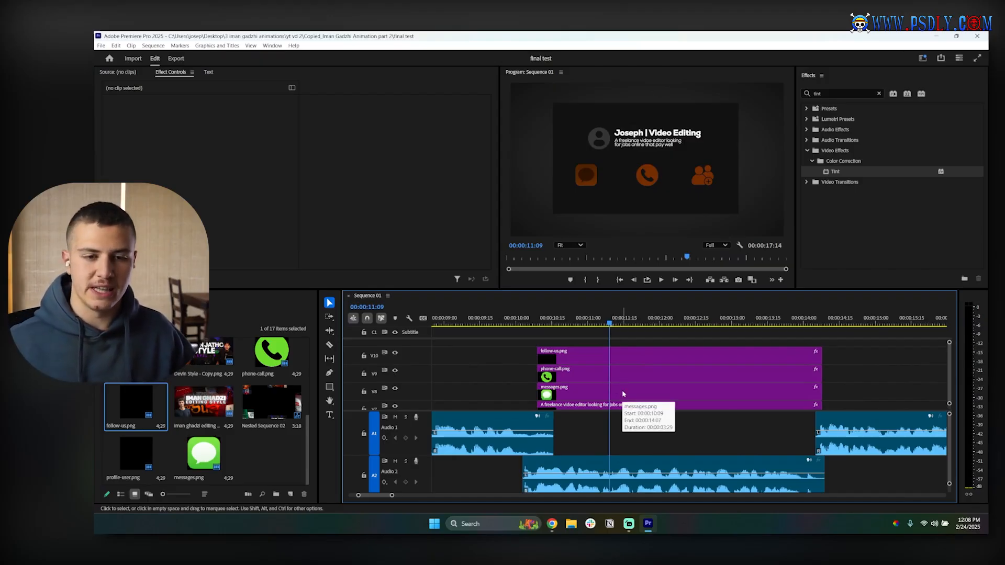
pyautogui.click(623, 356)
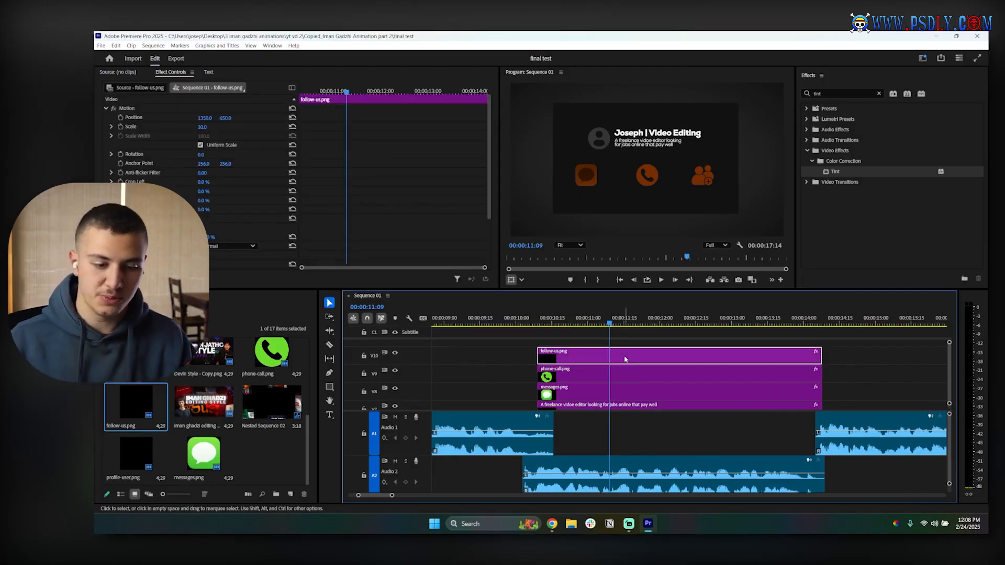
pyautogui.click(610, 378)
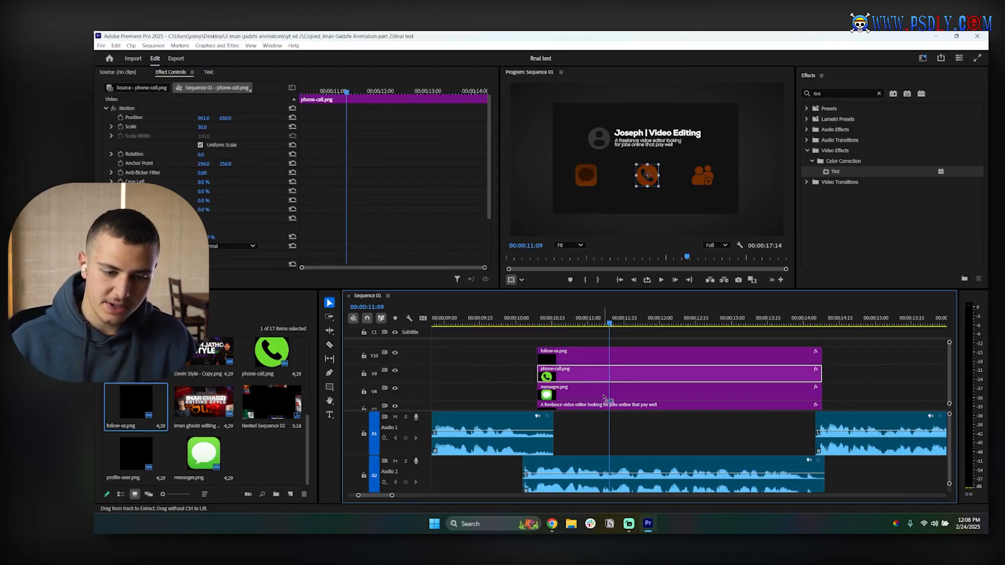
pyautogui.click(599, 357)
pyautogui.keyDown('shift'); pyautogui.click(596, 374); pyautogui.keyUp('shift')
pyautogui.keyDown('shift'); pyautogui.click(593, 390); pyautogui.keyUp('shift')
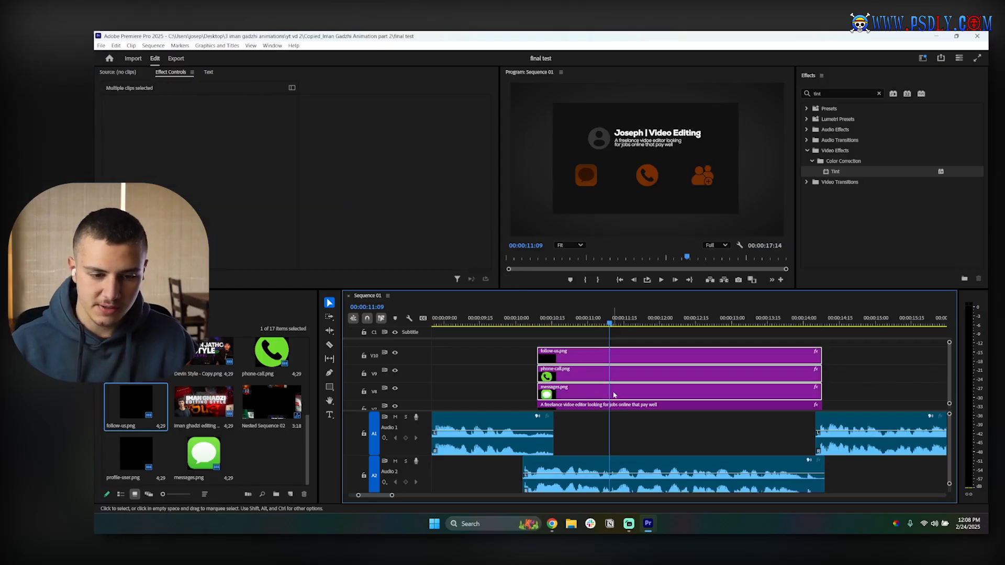
pyautogui.hscroll(1, 589, 377)
pyautogui.scroll(-3, 586, 369)
pyautogui.keyDown('shift'); pyautogui.click(586, 369); pyautogui.keyUp('shift')
pyautogui.keyDown('shift'); pyautogui.click(585, 383); pyautogui.keyUp('shift')
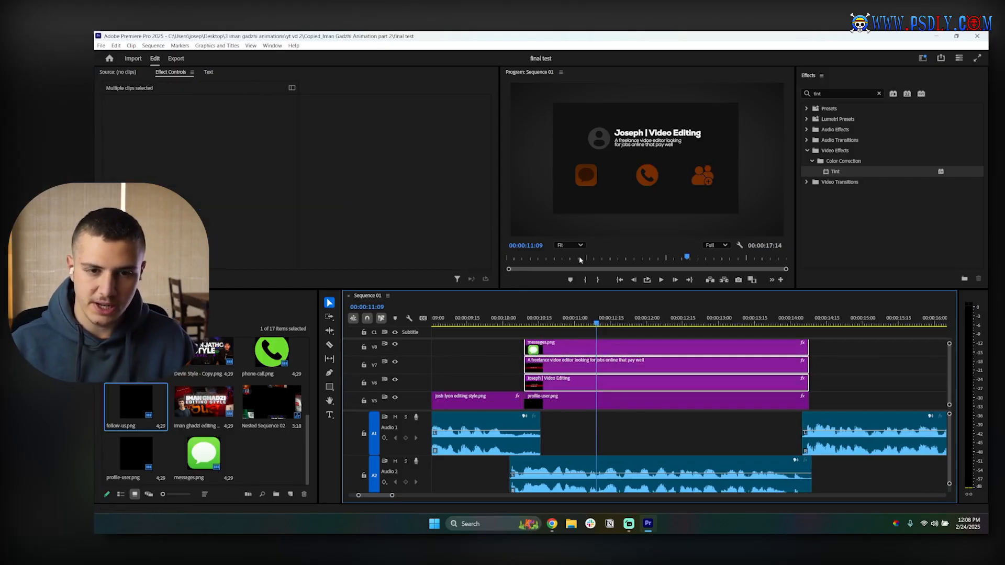
pyautogui.scroll(-1, 616, 369)
pyautogui.keyDown('shift'); pyautogui.click(589, 384); pyautogui.keyUp('shift')
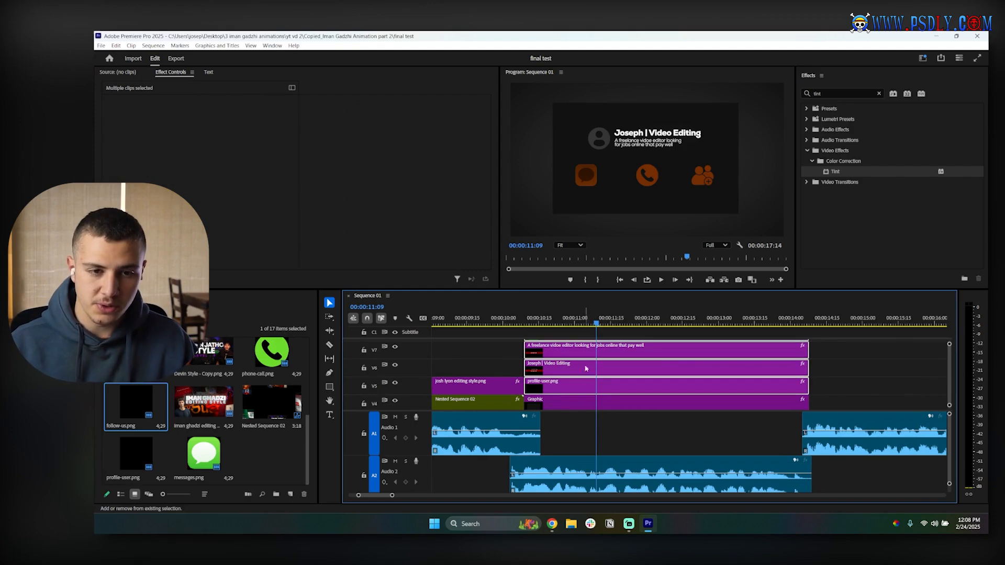
pyautogui.keyDown('shift'); pyautogui.click(574, 401); pyautogui.keyUp('shift')
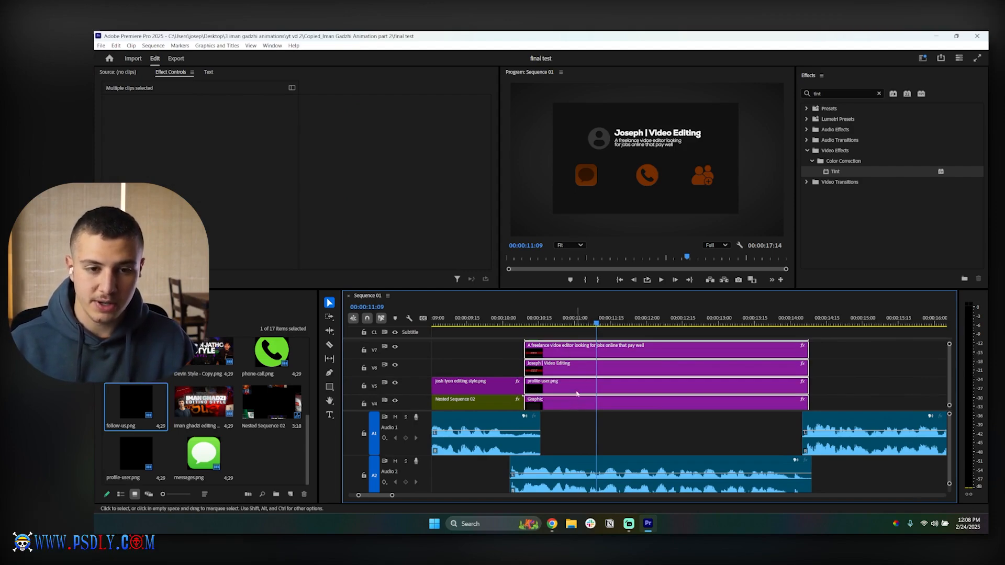
pyautogui.scroll(-2, 589, 376)
pyautogui.rightClick(592, 370)
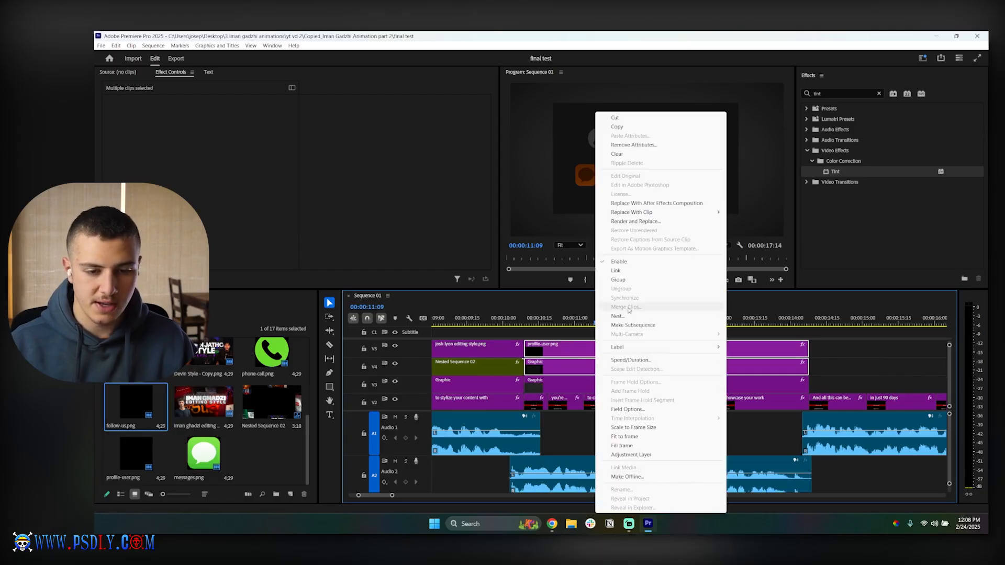
pyautogui.click(611, 320)
pyautogui.click(556, 286)
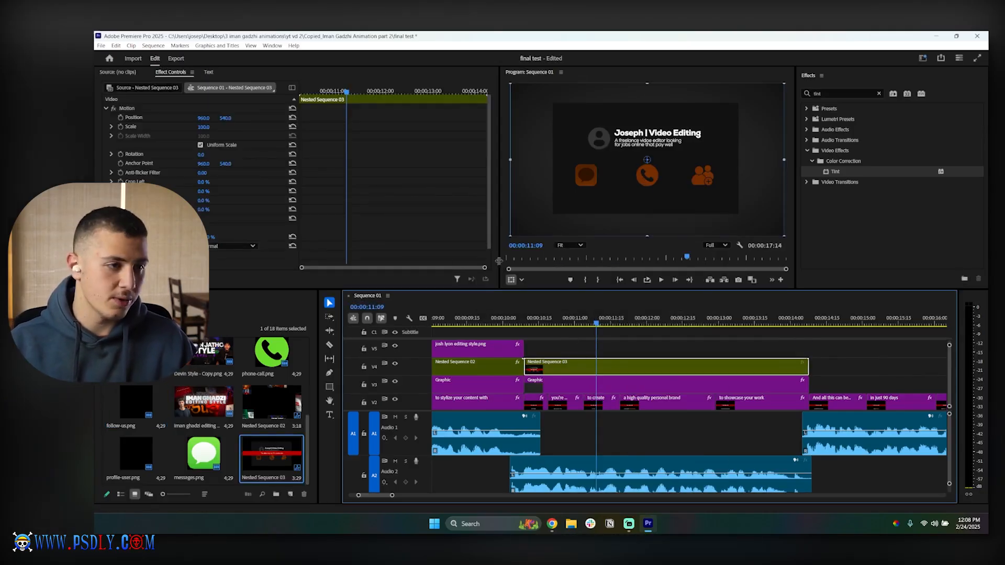
# Apply the Transform effect to the Nested Sequence 03 clip.
pyautogui.moveTo(205, 128)
pyautogui.mouseDown()
pyautogui.moveTo(238, 128)
pyautogui.moveTo(225, 127)
pyautogui.mouseUp()
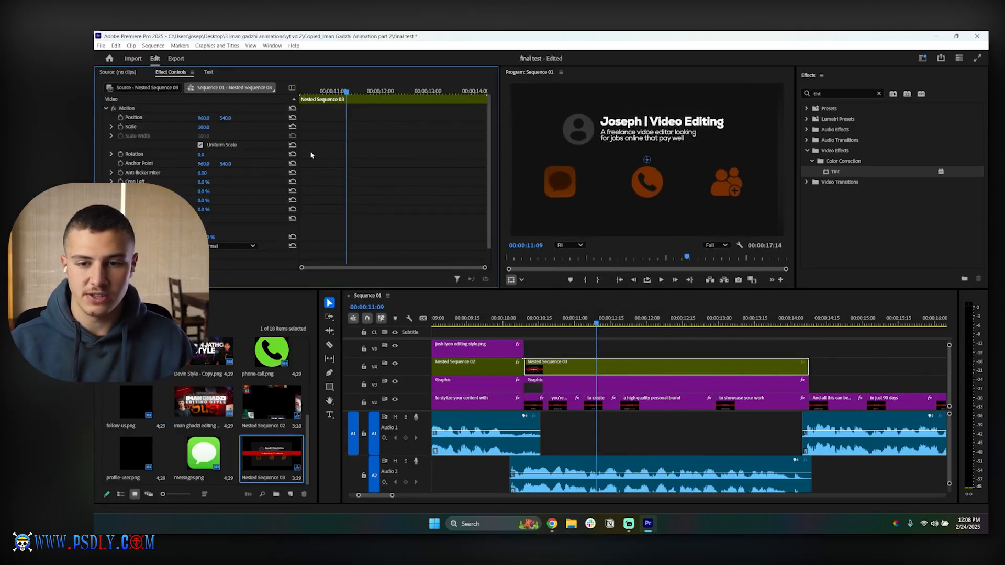
pyautogui.hotkey('ctrl', 'z')
pyautogui.click(837, 93)
pyautogui.write('transform')
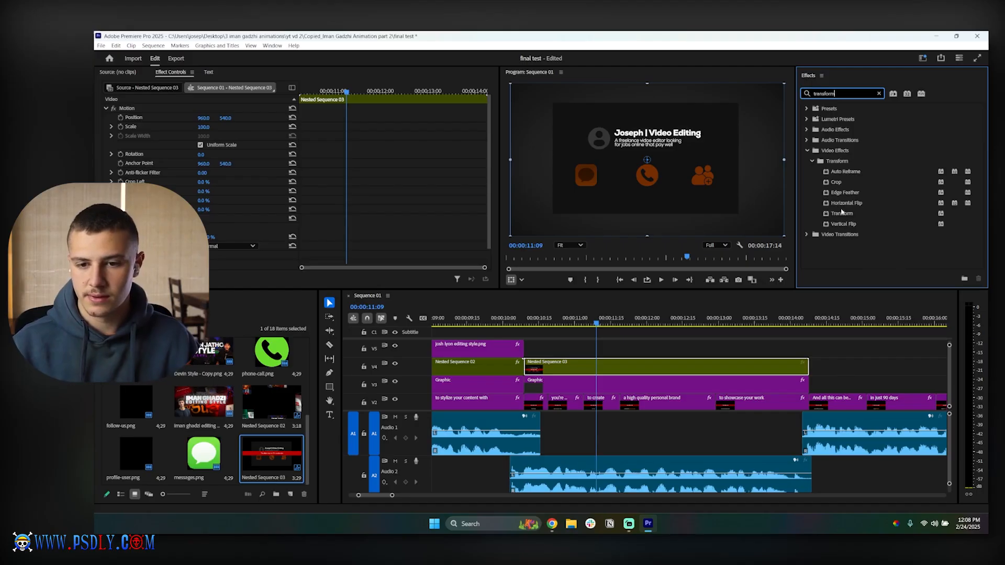
pyautogui.moveTo(841, 213); pyautogui.dragTo(672, 364)
pyautogui.scroll(-3, 381, 202)
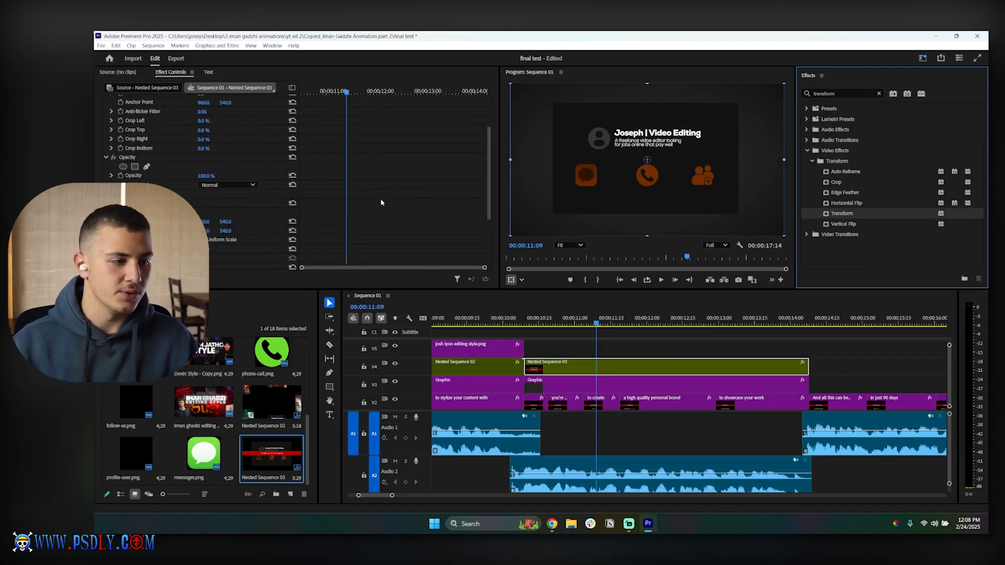
# Keyframe the Transform effect's scale on the nested card so it slightly enlarges from 00:00:11:09 to 00:00:12:25.
pyautogui.click(120, 249)
pyautogui.click(419, 92)
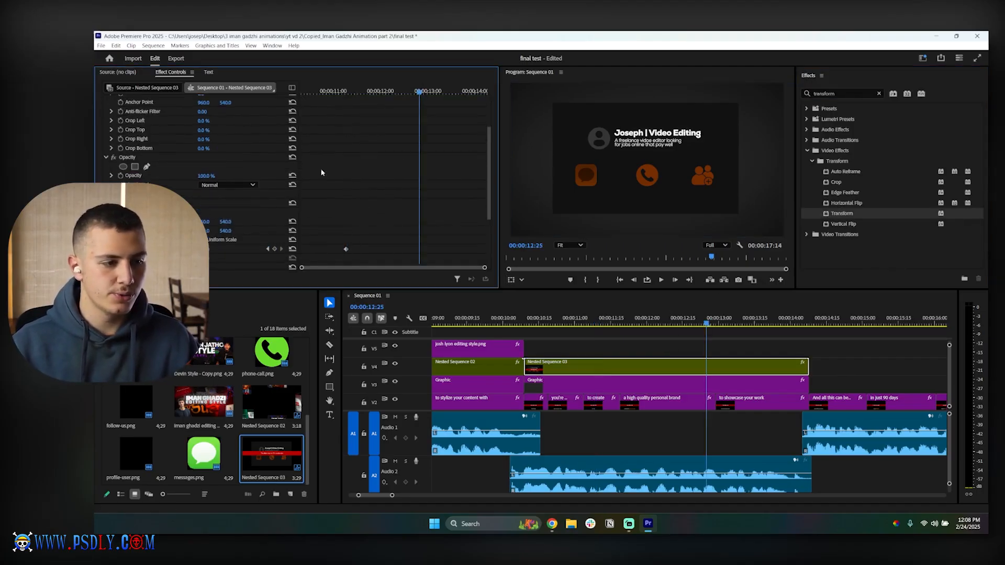
pyautogui.click(203, 249)
pyautogui.press('Return')
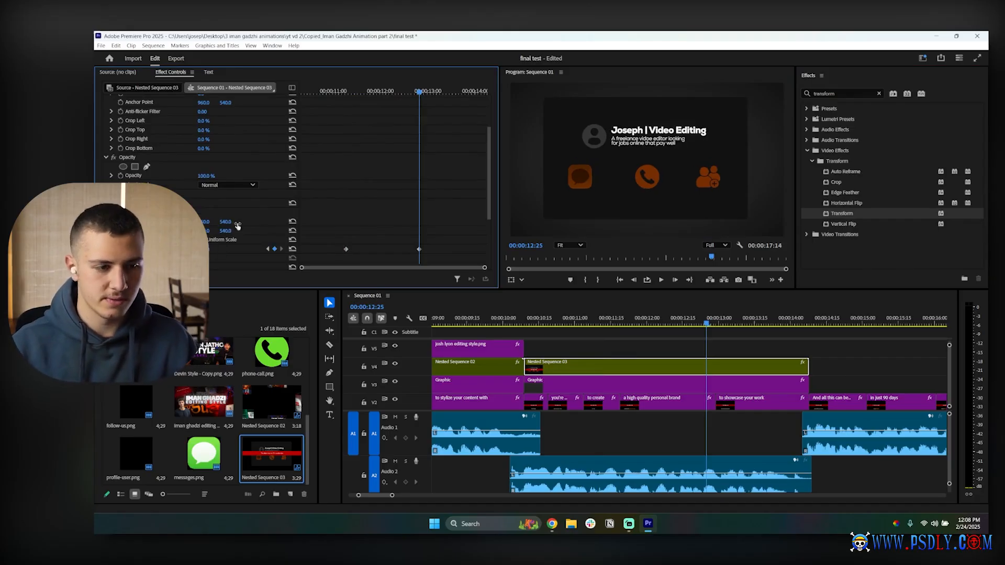
# Move the two Transform scale keyframes to the start and end of the nested card clip.
pyautogui.hotkey('ctrl', 'z')
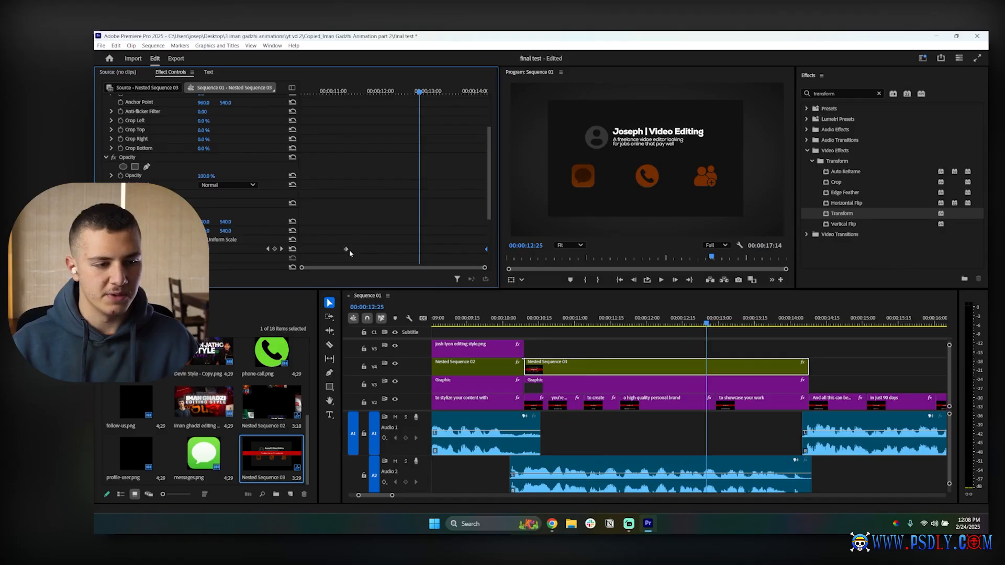
pyautogui.hotkey('ctrl', 'z')
pyautogui.moveTo(319, 91); pyautogui.dragTo(287, 111)
# Play back the card's slow zoom through to the end of the sequence and save the project.
pyautogui.press('space')
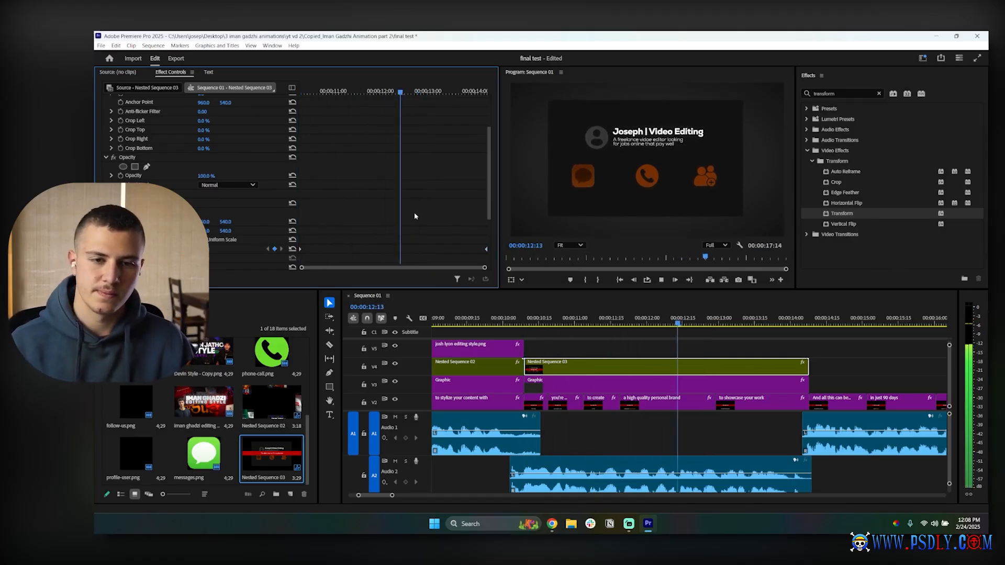
pyautogui.hotkey('ctrl', 's')
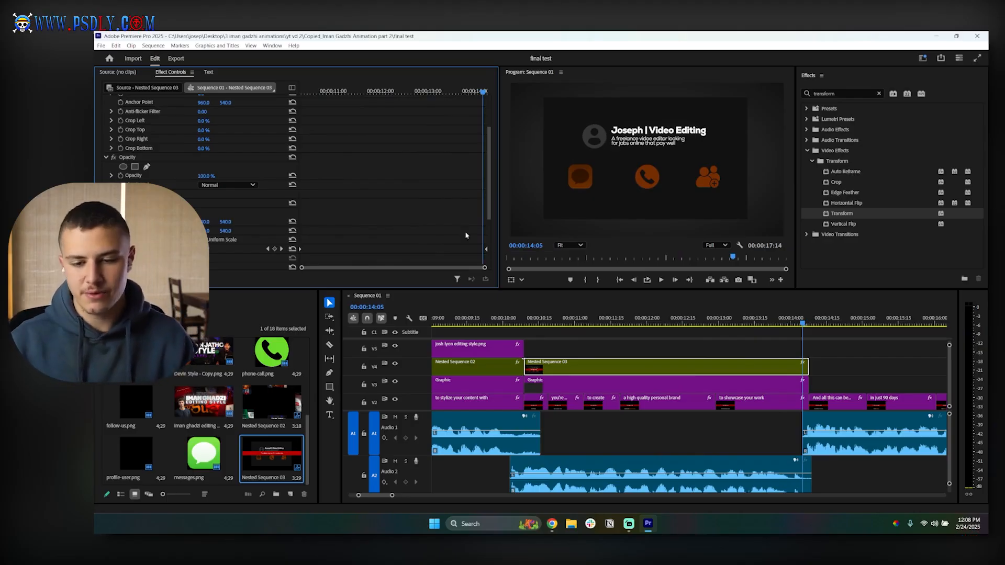
pyautogui.click(836, 338)
pyautogui.press('space')
pyautogui.press('\\')
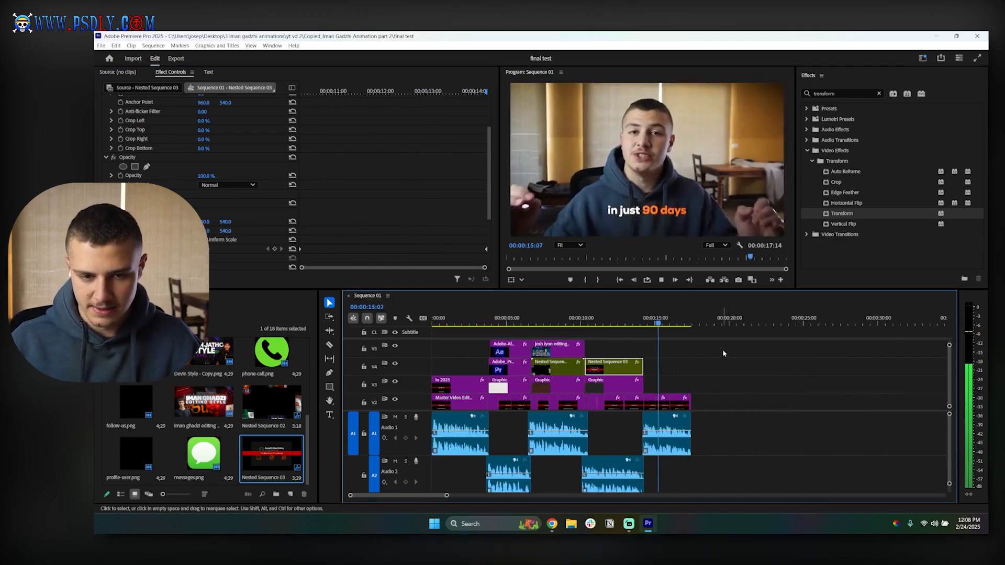
pyautogui.click(707, 350)
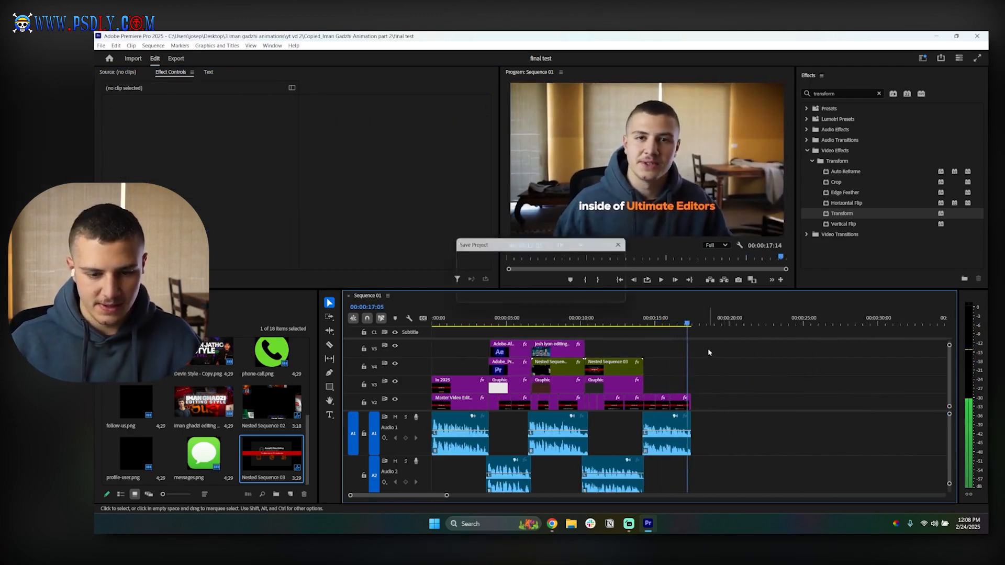
# Play back the whole sequence from the beginning to review all the animated scenes.
pyautogui.press('Home')
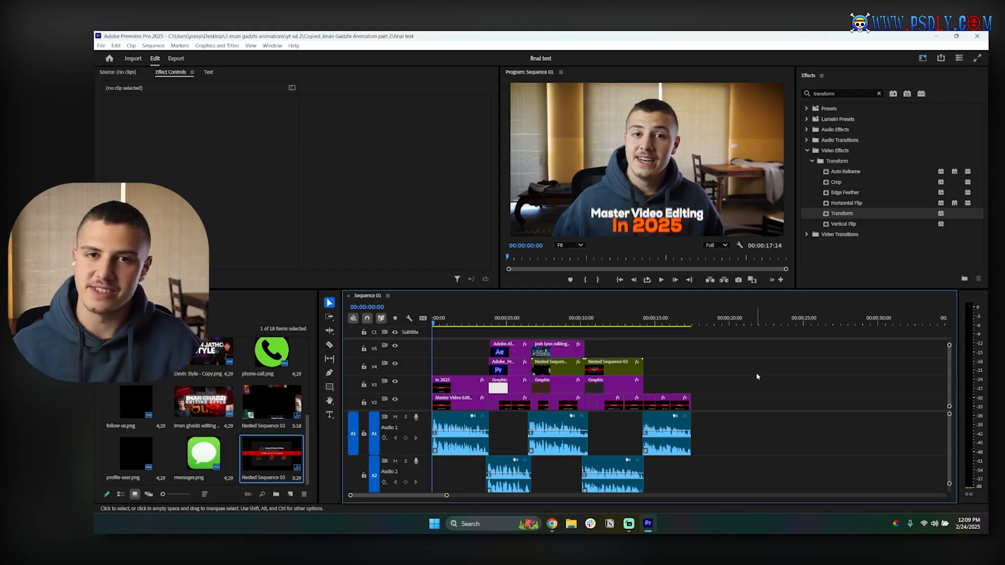
pyautogui.press('space')
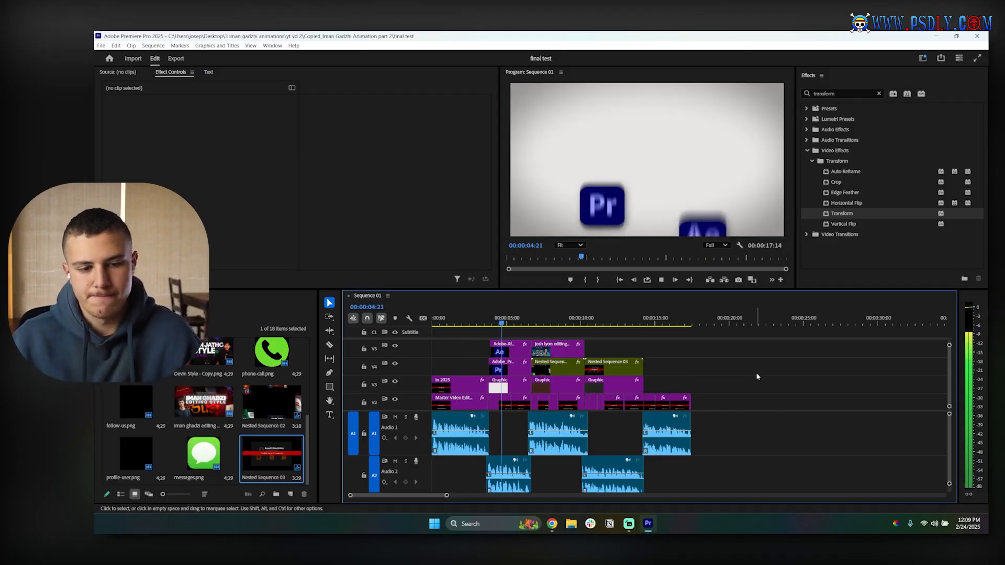
pyautogui.press('space')
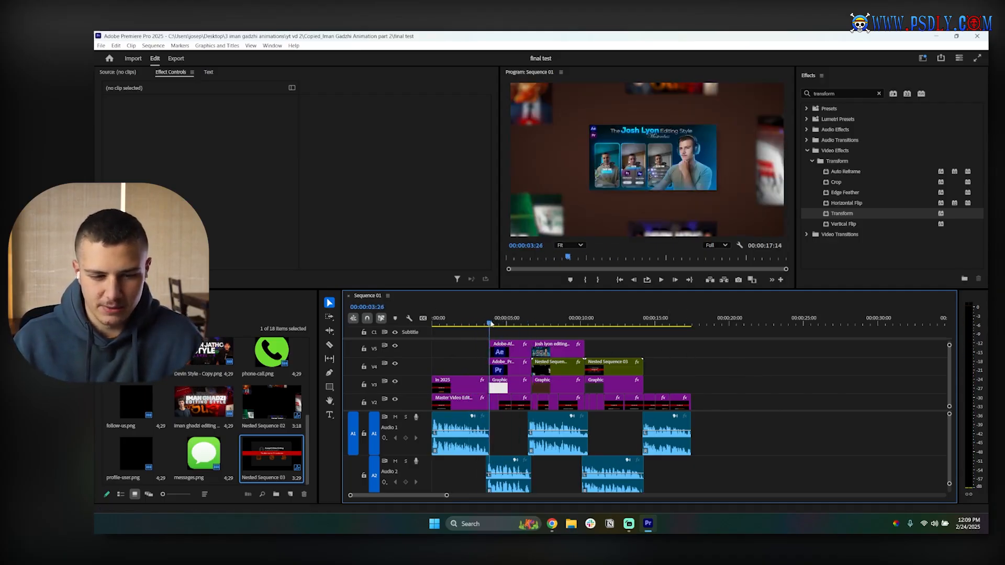
pyautogui.press('space')
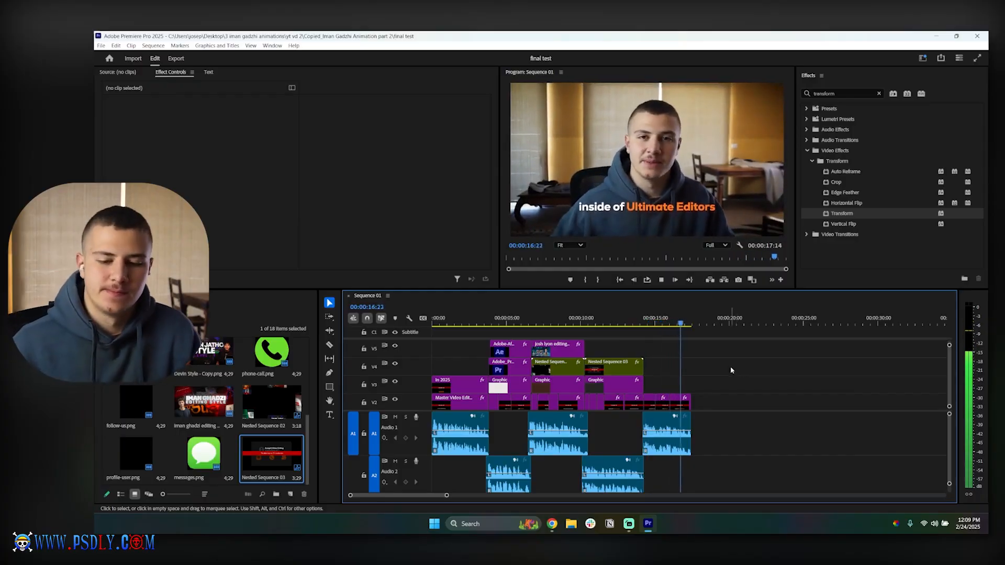
pyautogui.press('space')
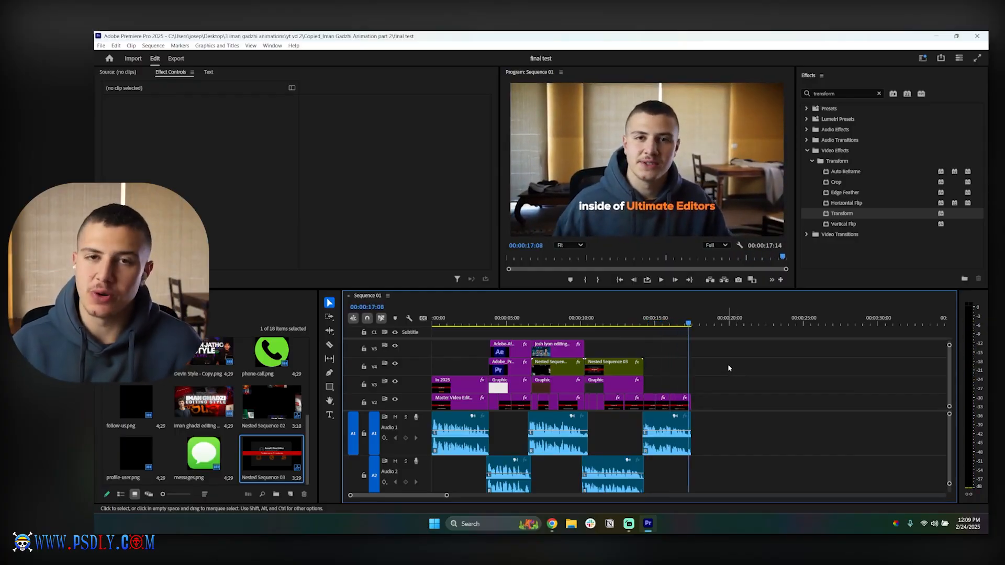